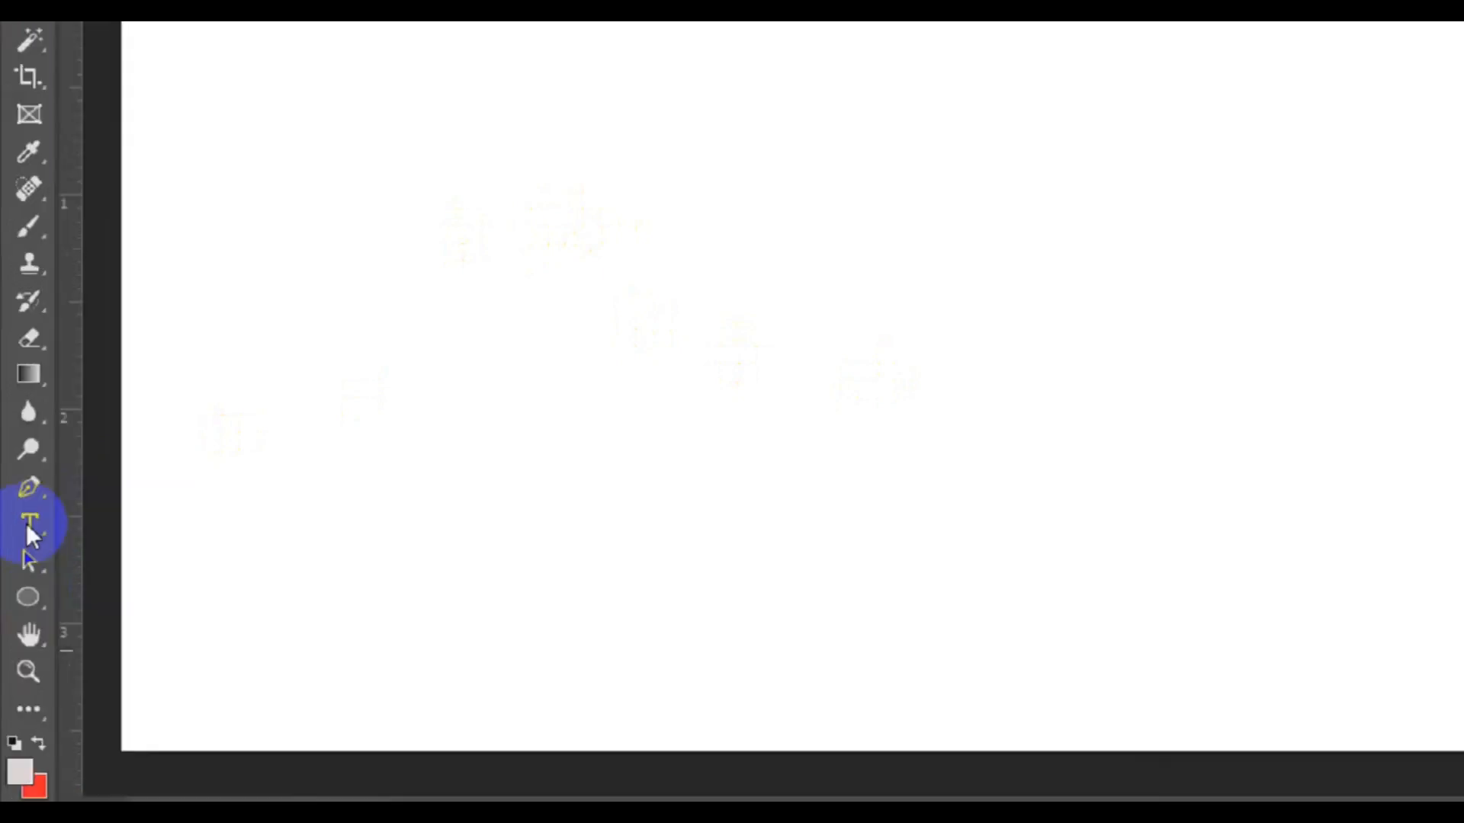
Activate the Horizontal Type tool and set its font to Impacted 2.0 Regular.
{"action": "left_click", "coordinate": [22, 578]}
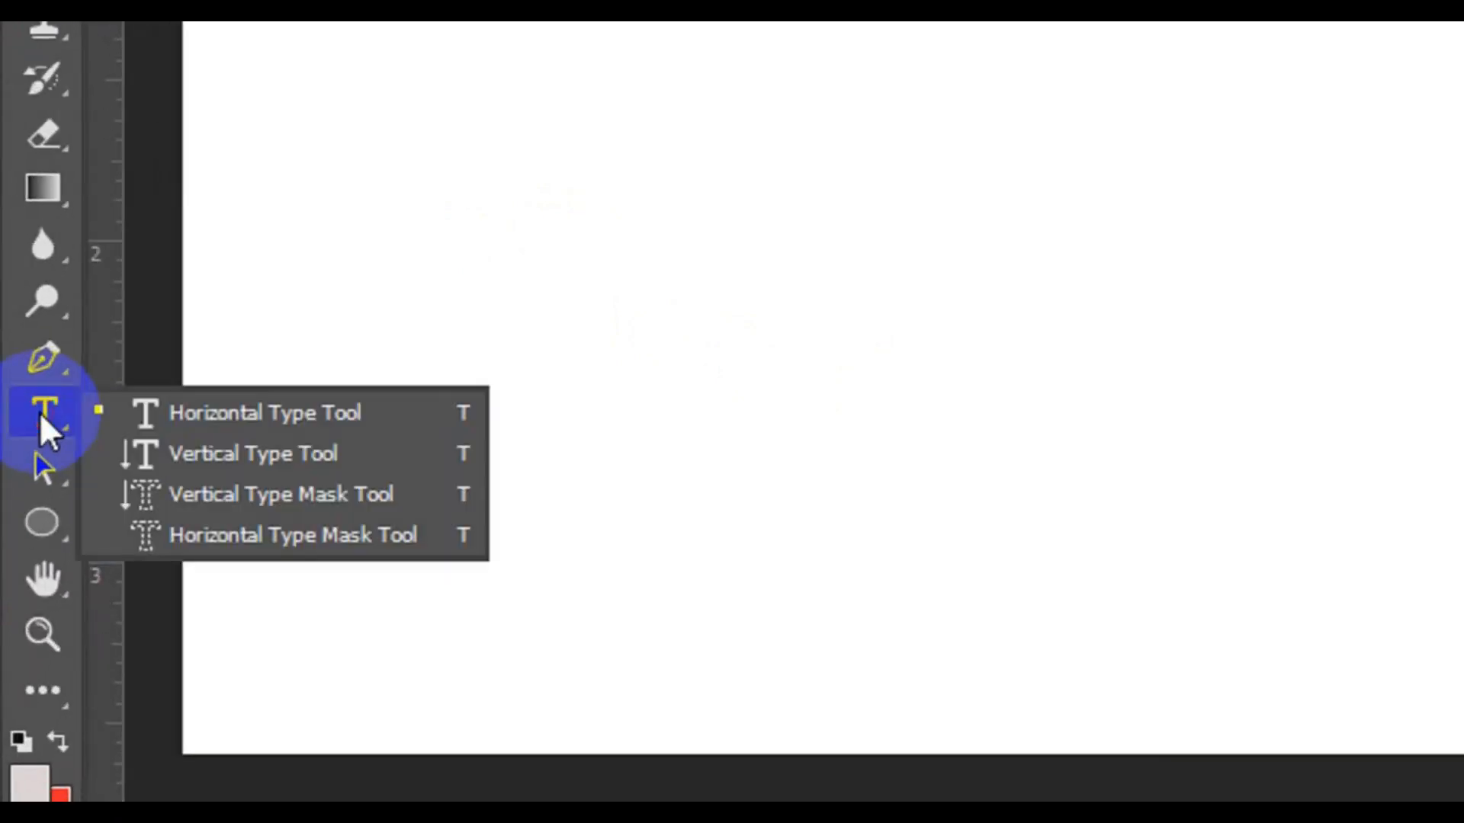
{"action": "left_click", "coordinate": [299, 425]}
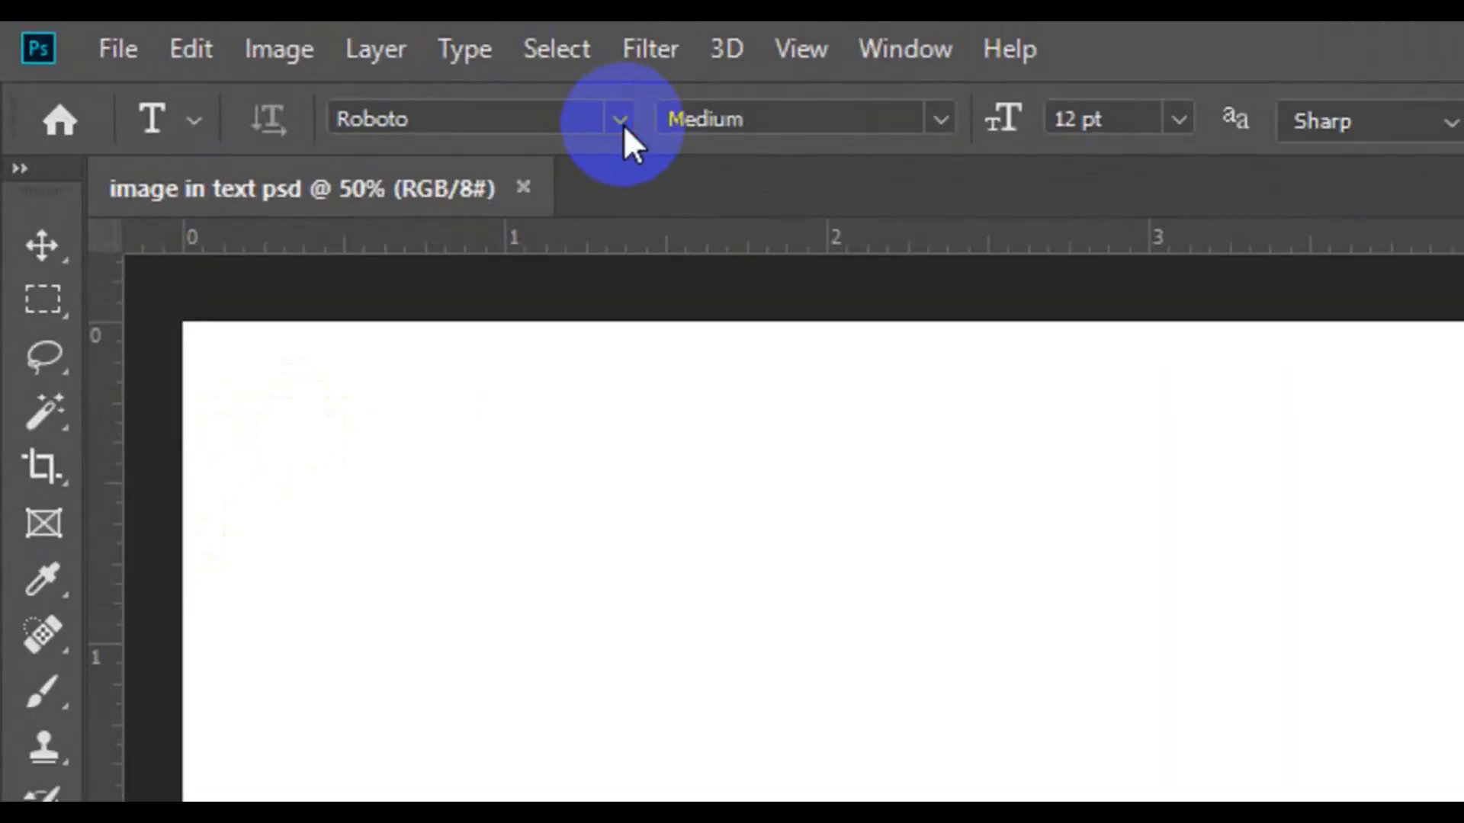
{"action": "left_click", "coordinate": [624, 126]}
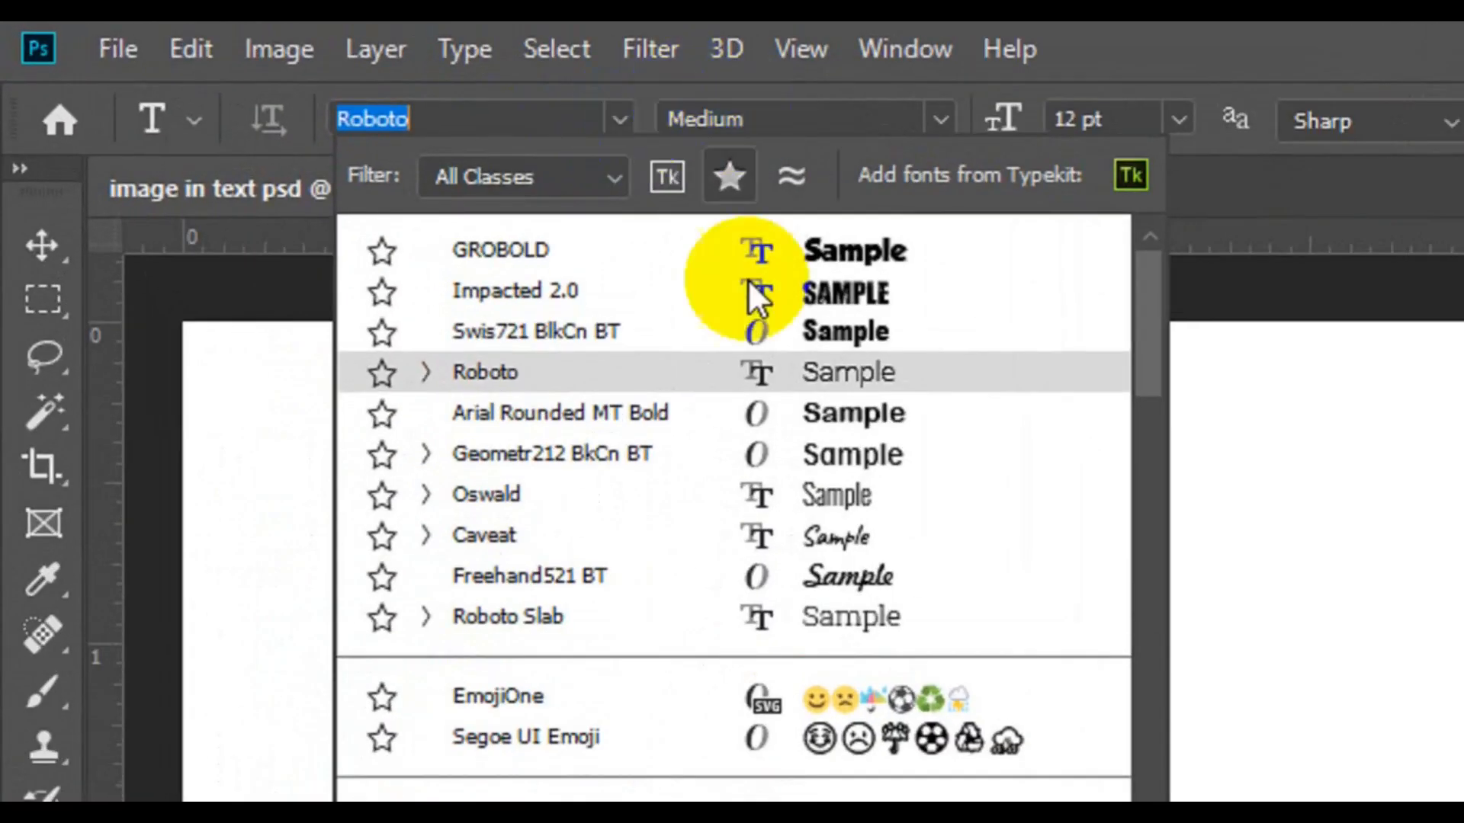
{"action": "left_click", "coordinate": [666, 306]}
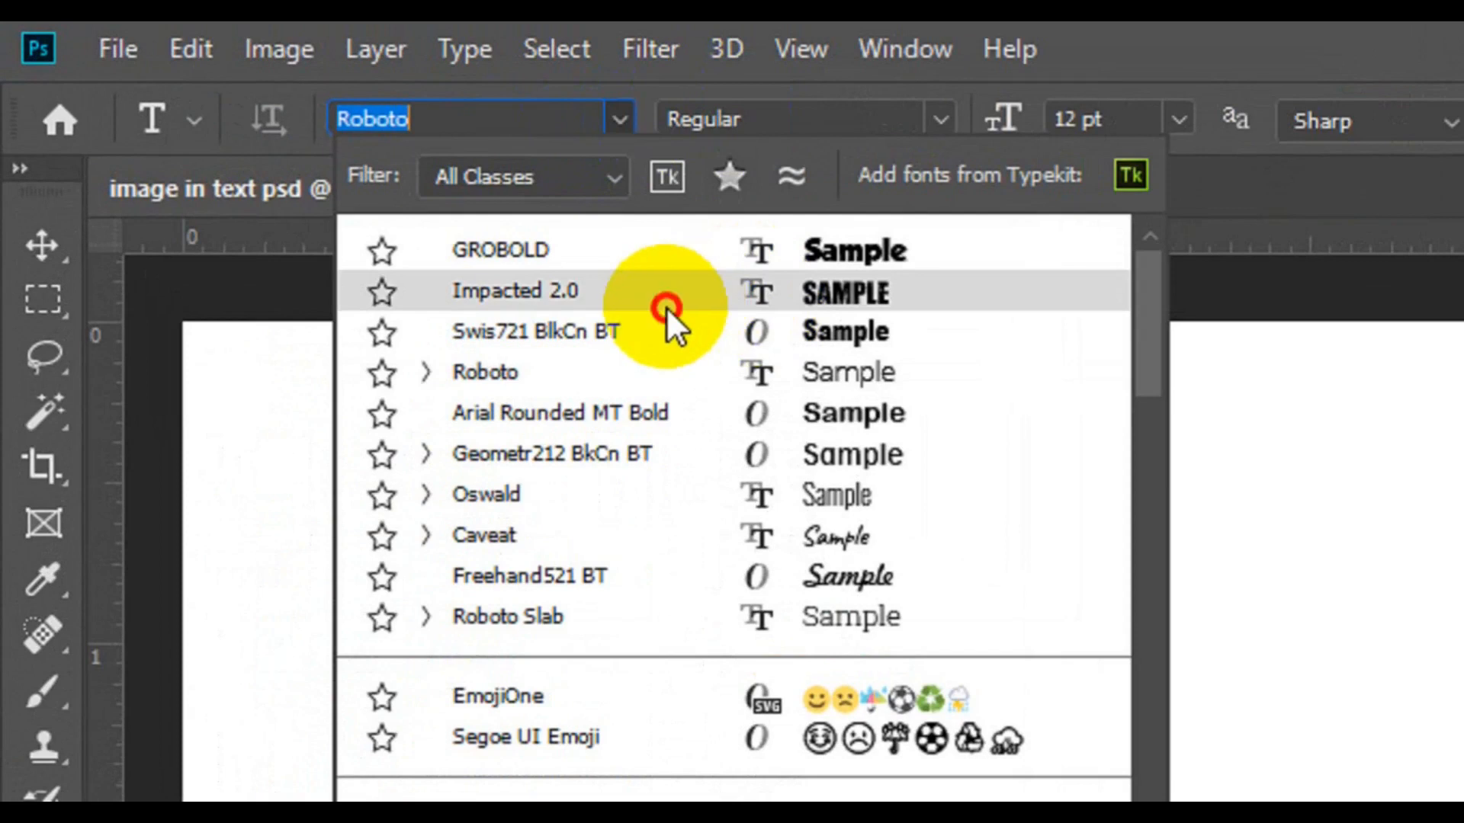
{"action": "left_click", "coordinate": [944, 114]}
{"action": "left_click", "coordinate": [944, 114]}
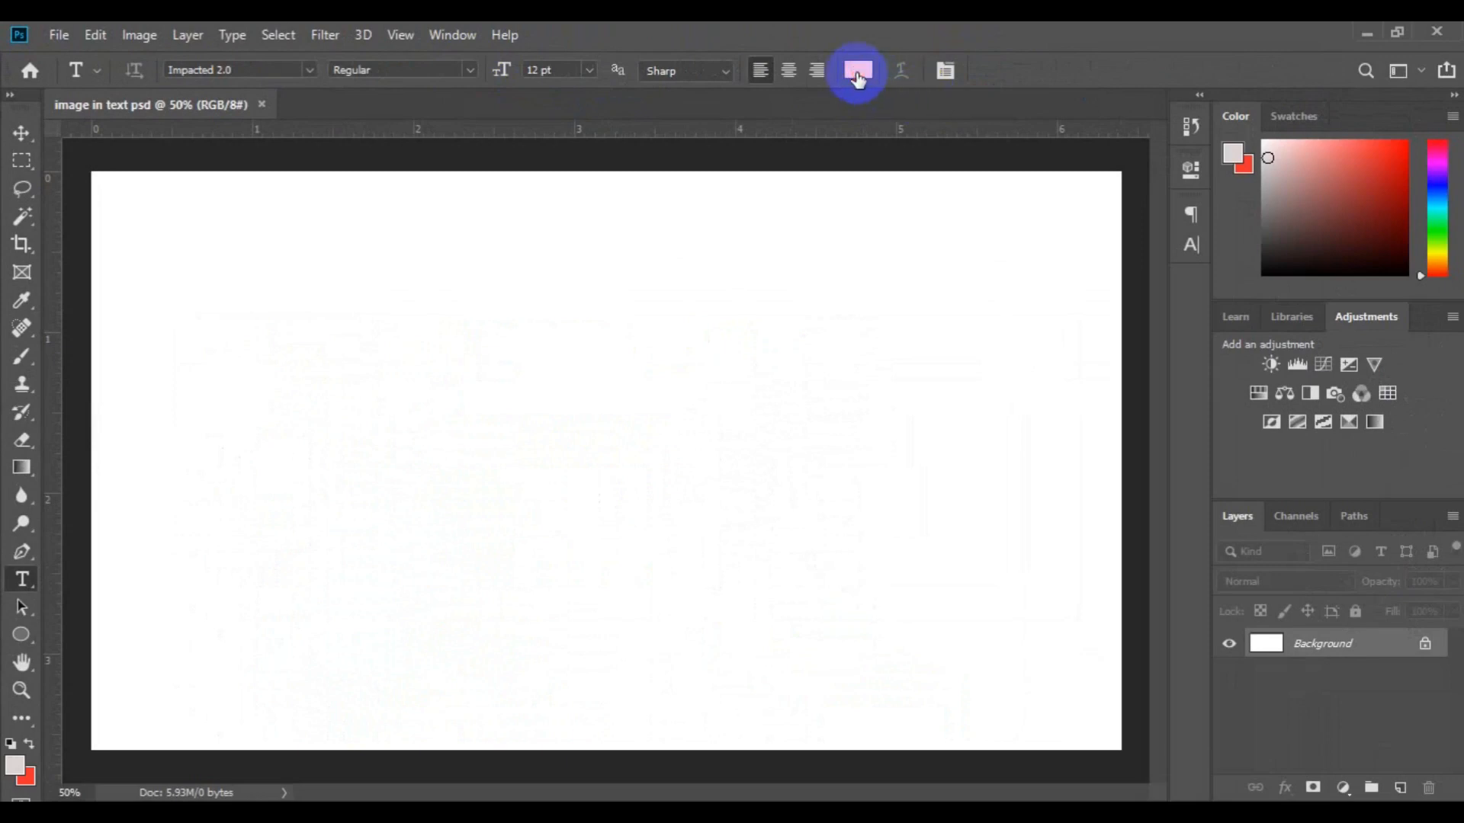
Set the text color to near-black, hex 151104.
{"action": "left_click", "coordinate": [858, 71]}
{"action": "left_click", "coordinate": [1123, 563]}
{"action": "left_click", "coordinate": [1338, 308]}
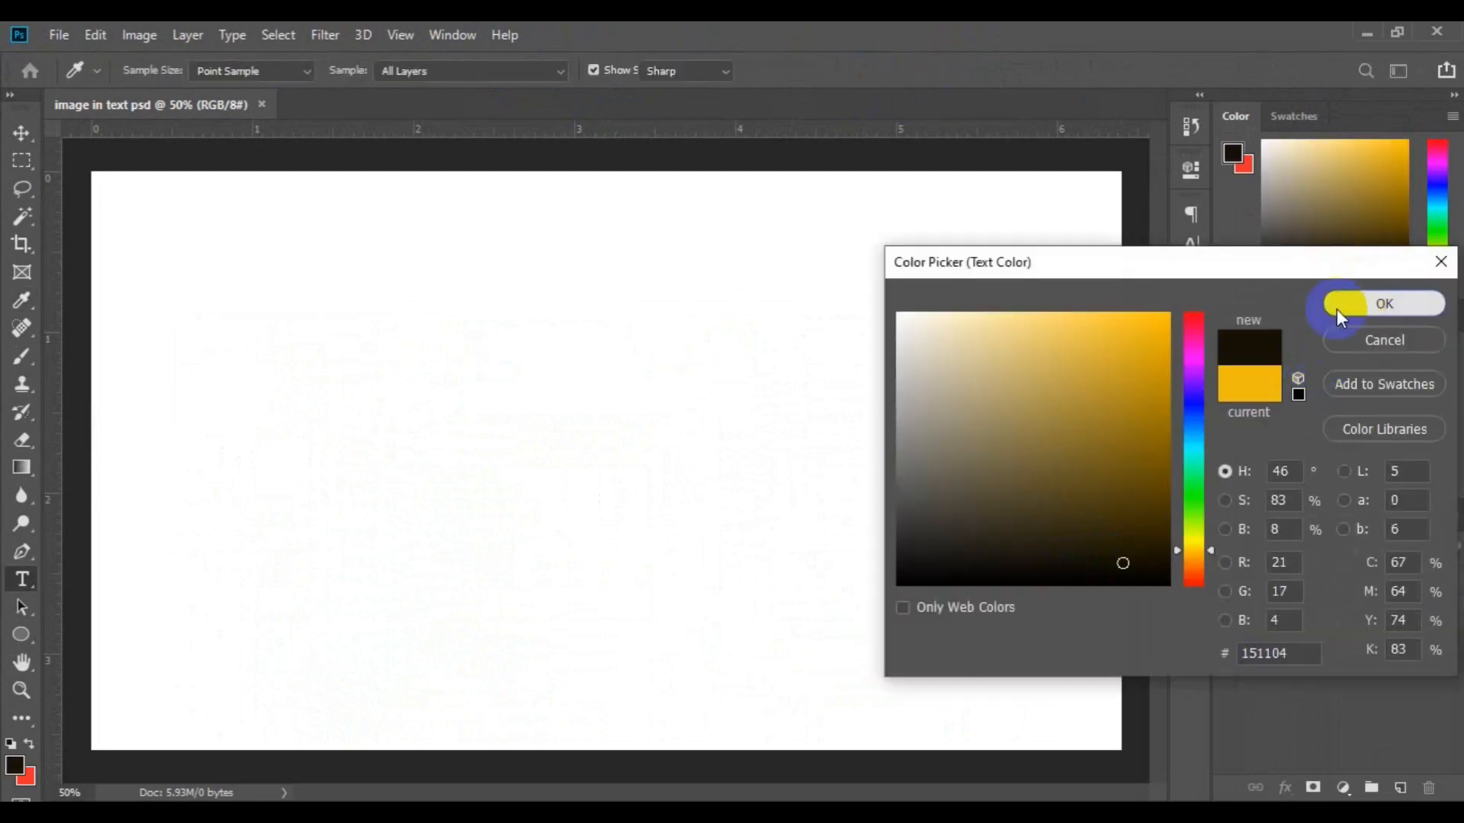
Add the text SNOW near the middle of the canvas, replacing the placeholder, and commit it.
{"action": "left_click", "coordinate": [415, 465]}
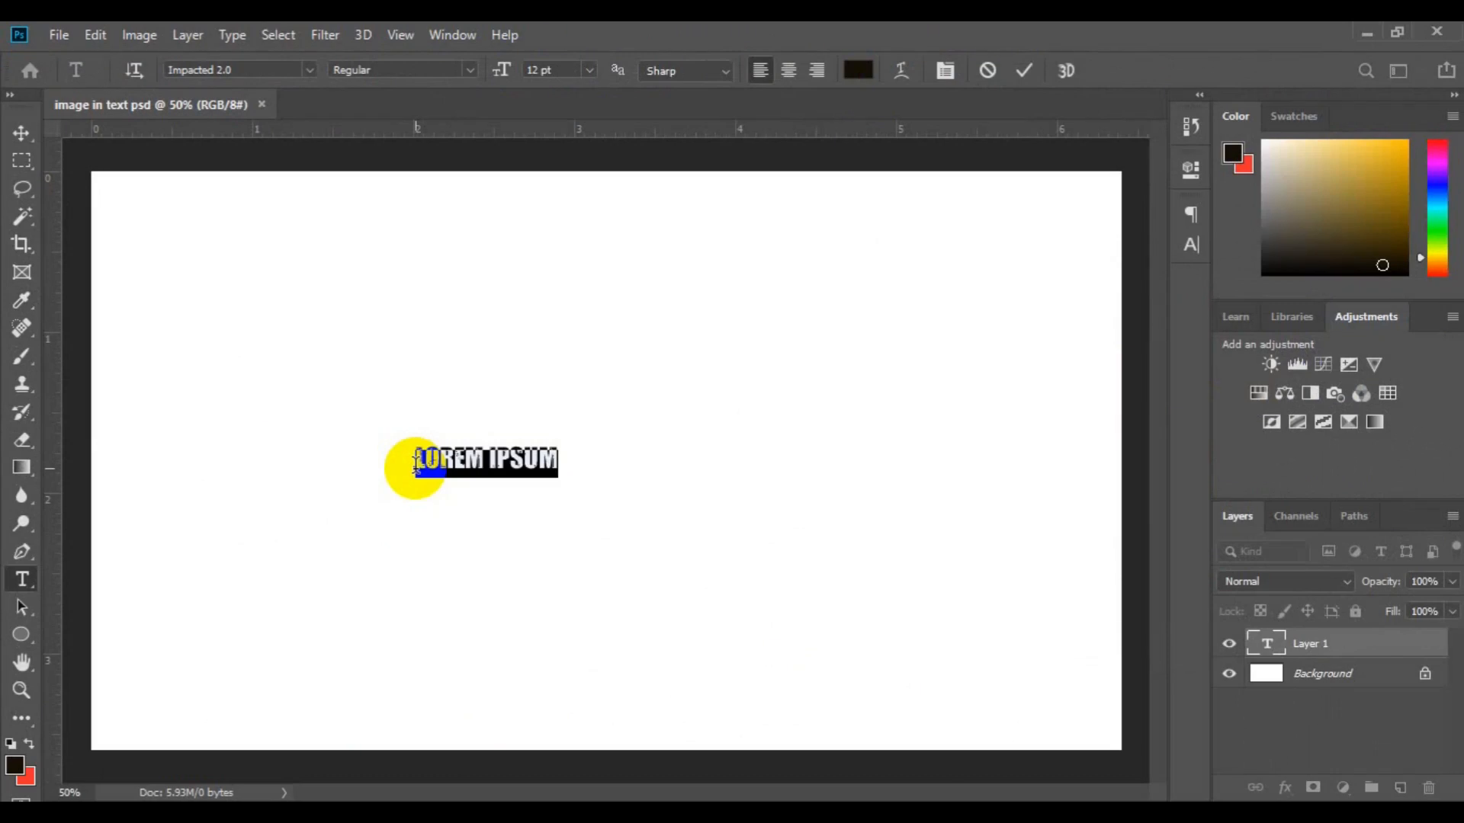
{"action": "left_click", "coordinate": [416, 464]}
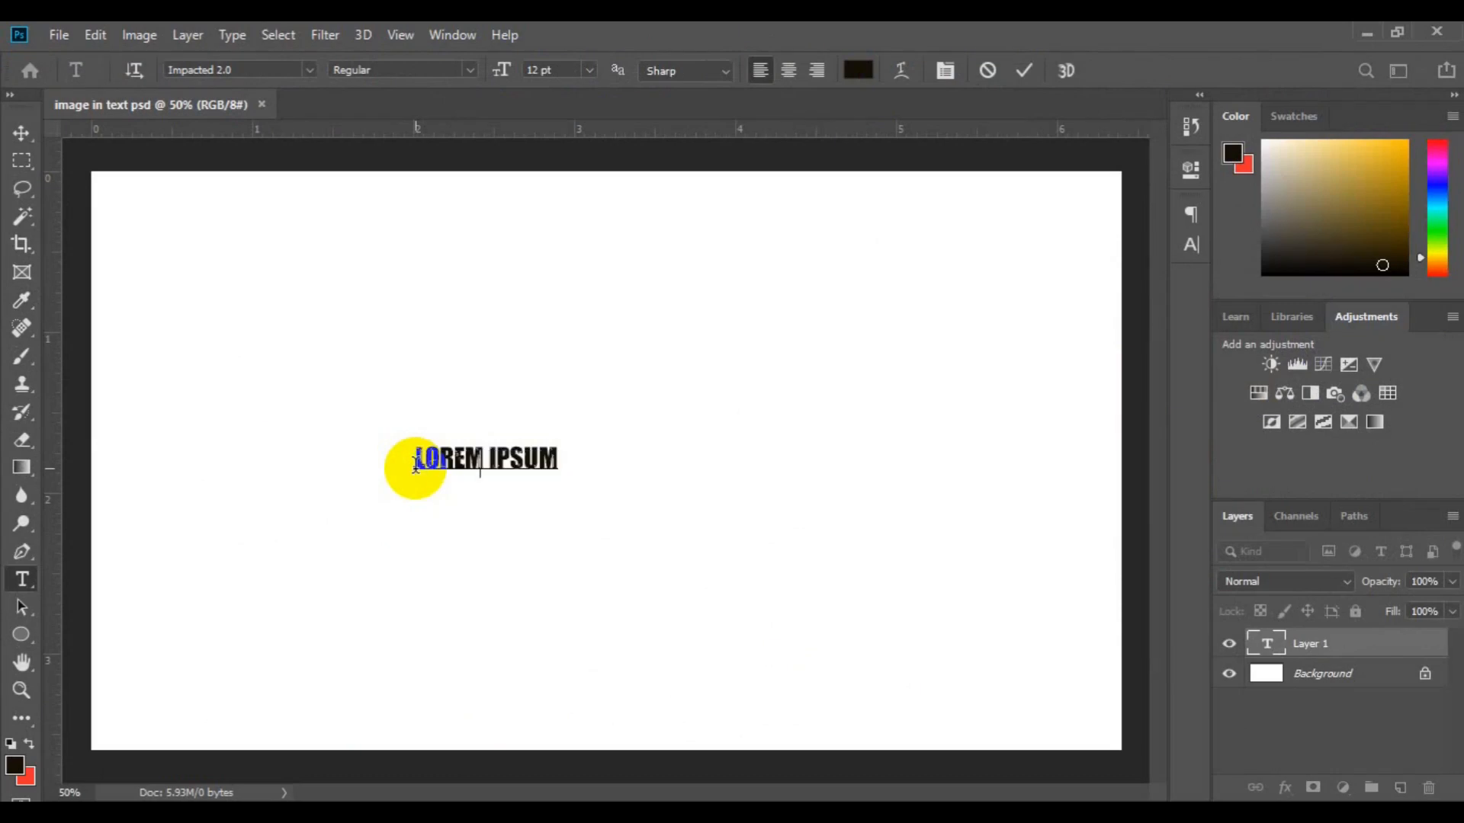
{"action": "type", "text": "SNOW"}
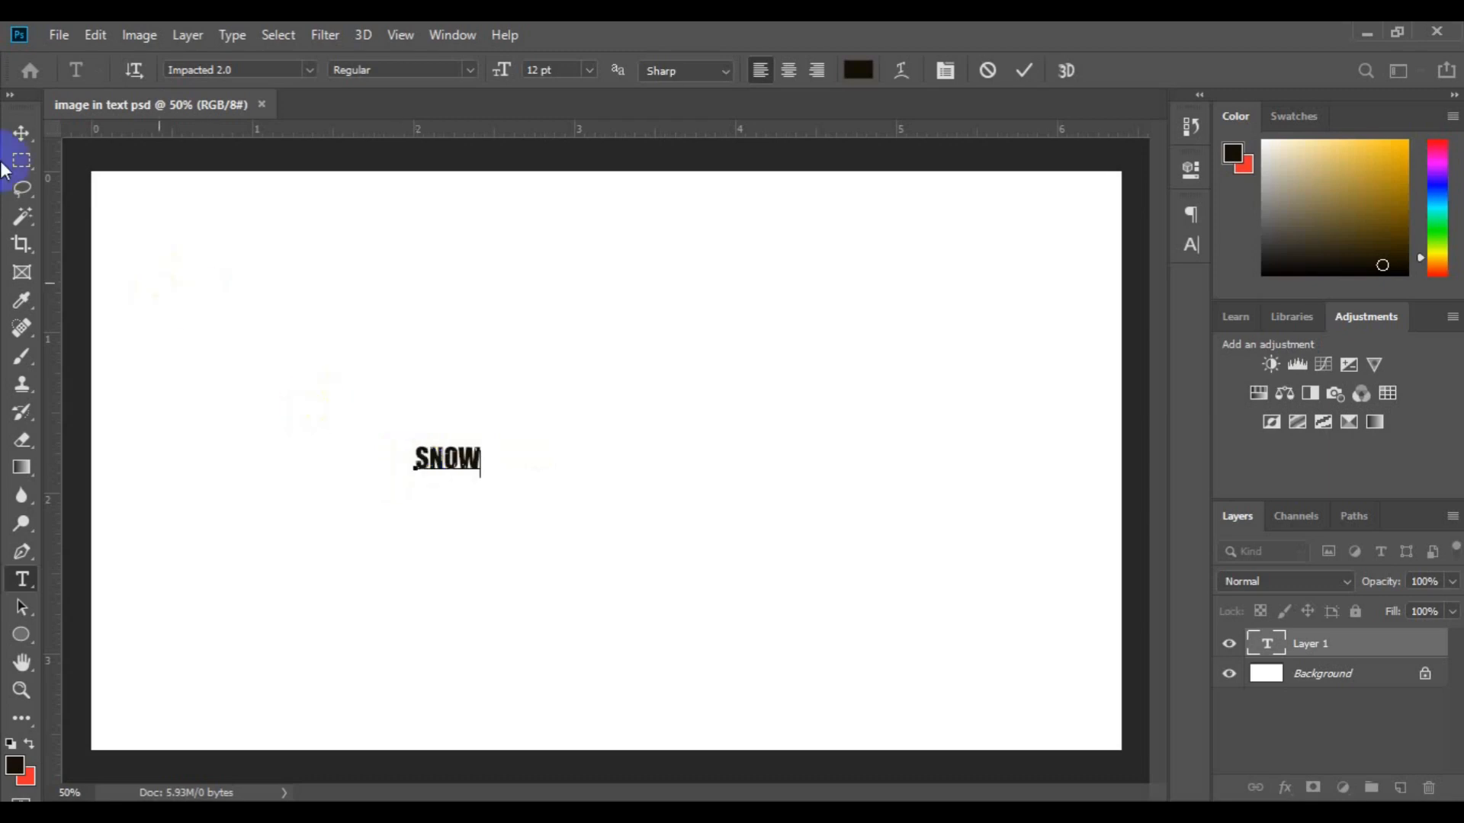
{"action": "left_click", "coordinate": [23, 133]}
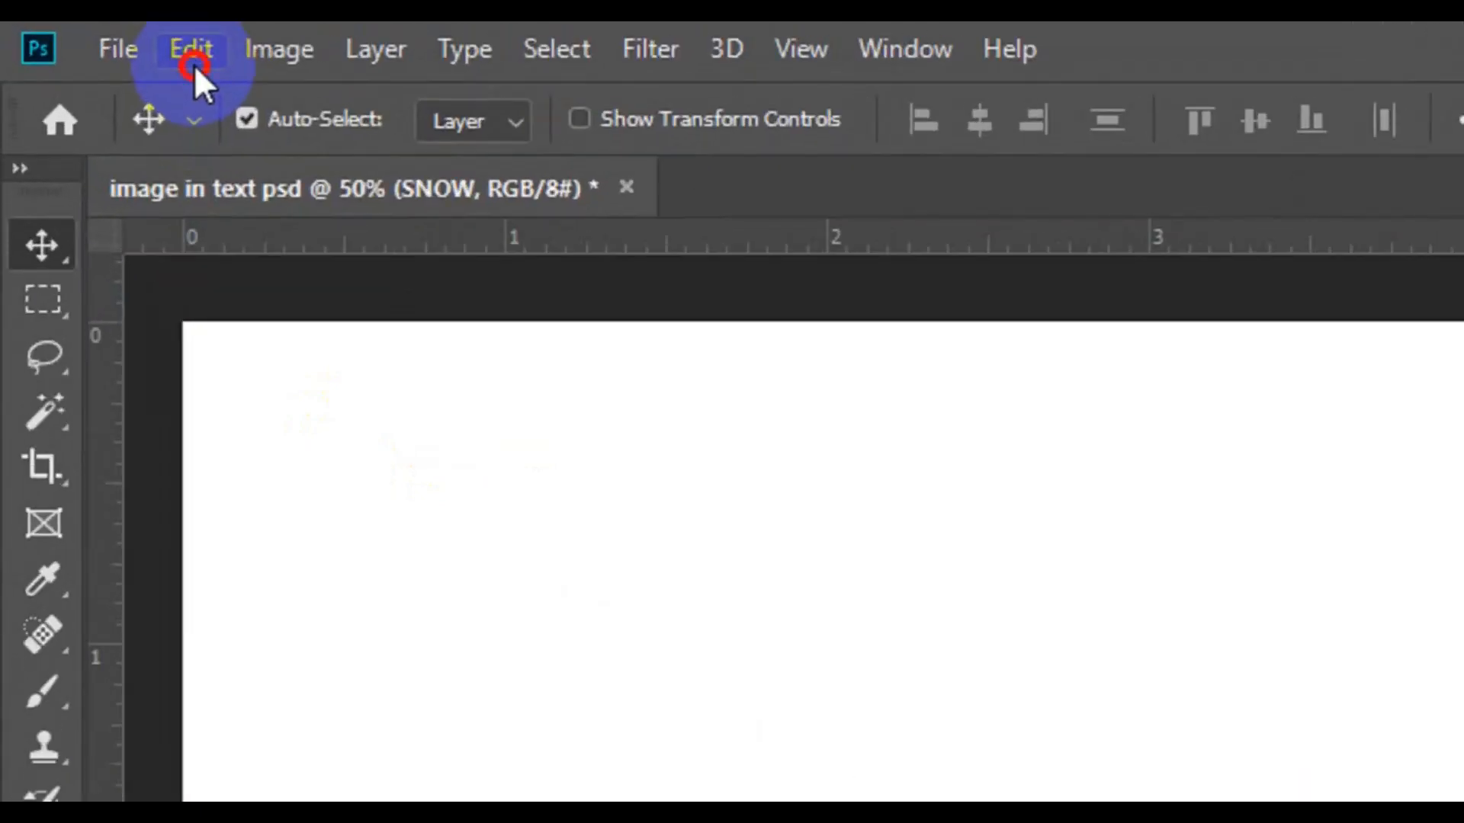
Enlarge the SNOW text with Free Transform to about three-quarters of the canvas width and commit the transform.
{"action": "left_click", "coordinate": [194, 64]}
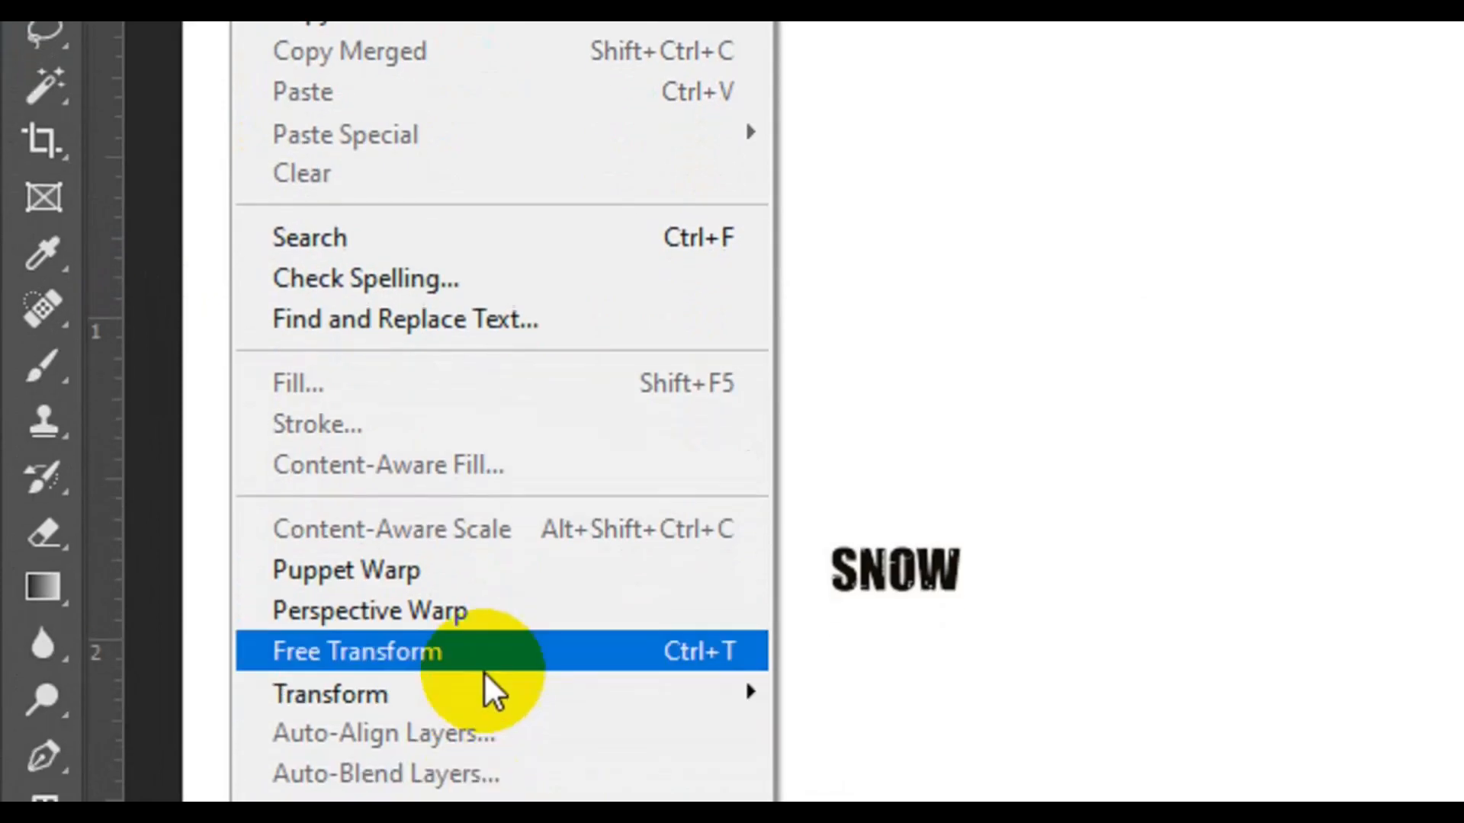
{"action": "left_click", "coordinate": [492, 654]}
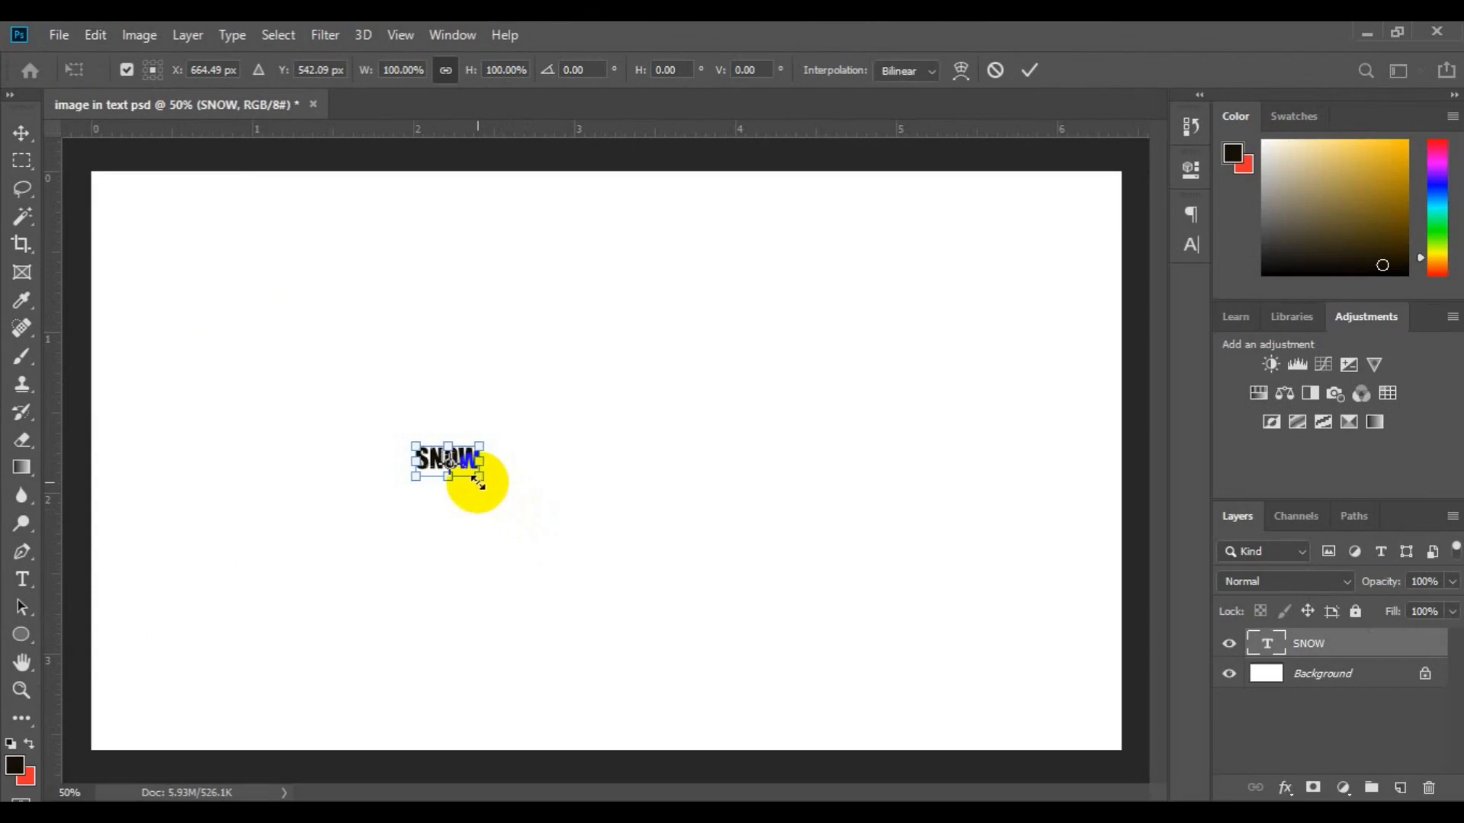
{"action": "left_click_drag", "start_coordinate": [477, 481], "coordinate": [520, 491]}
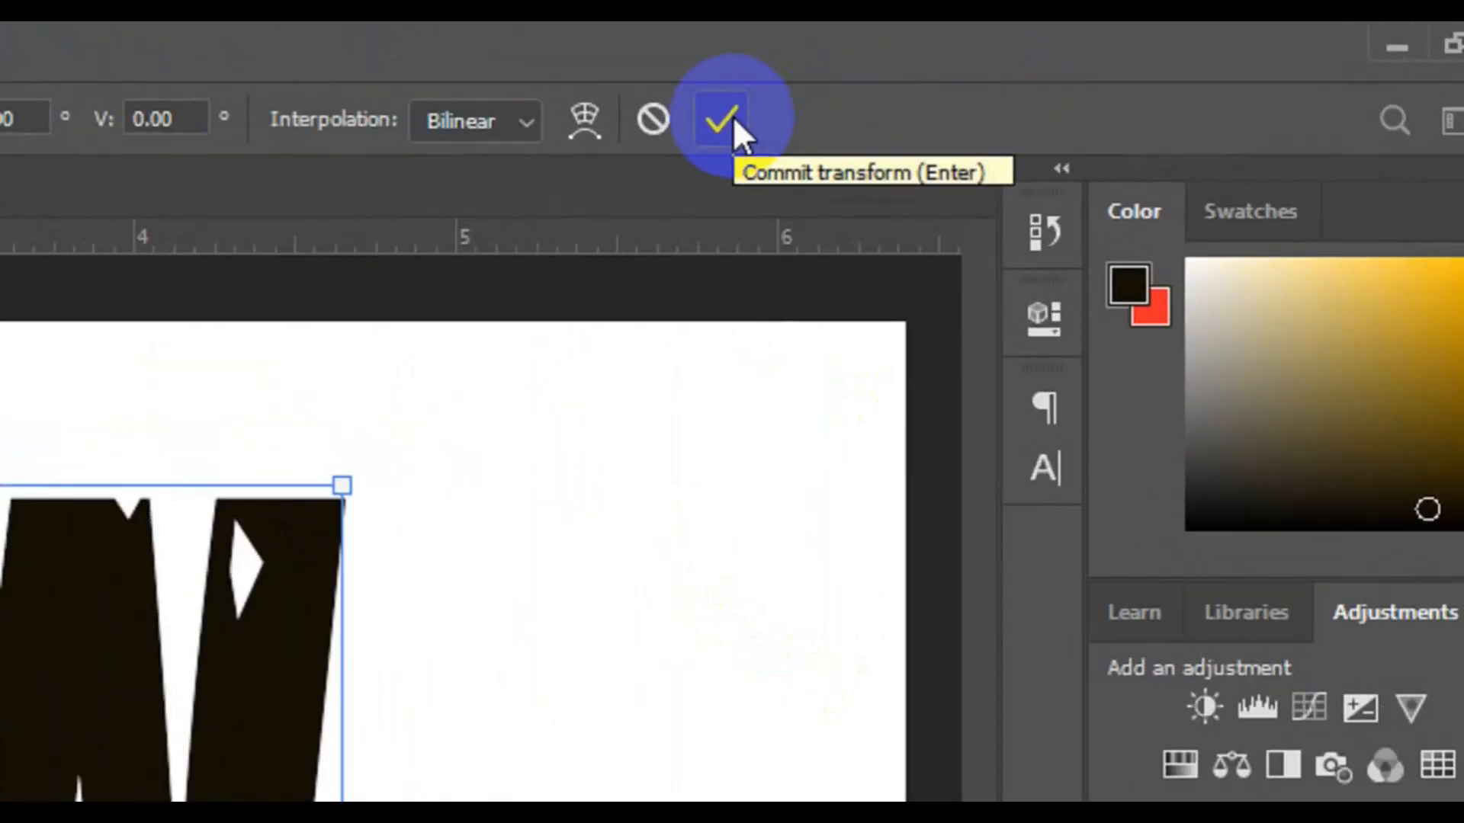
{"action": "left_click", "coordinate": [844, 100]}
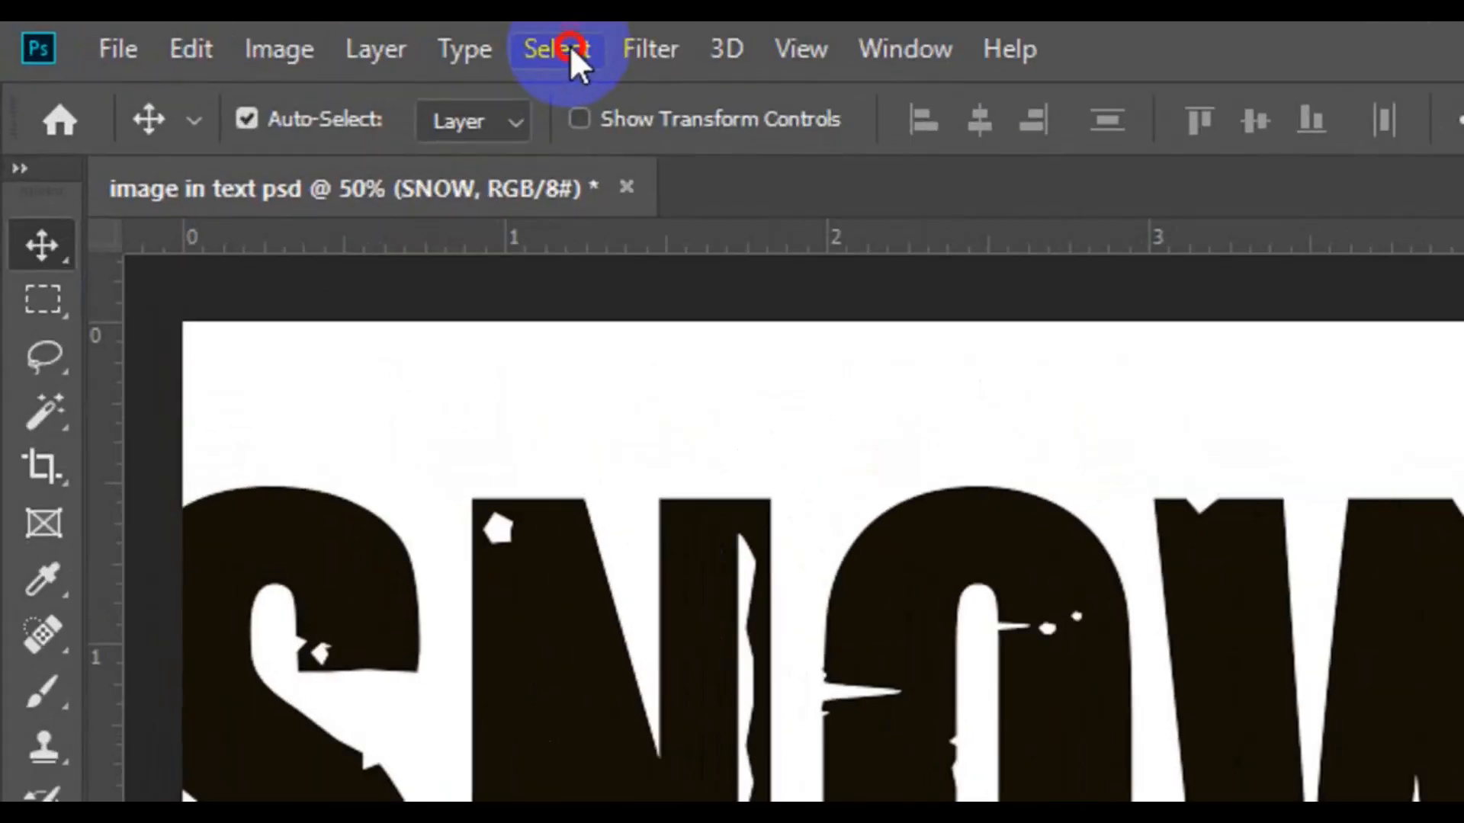
Center the SNOW text horizontally and vertically on the canvas by aligning it to a full-canvas selection, and deselect.
{"action": "left_click", "coordinate": [570, 44]}
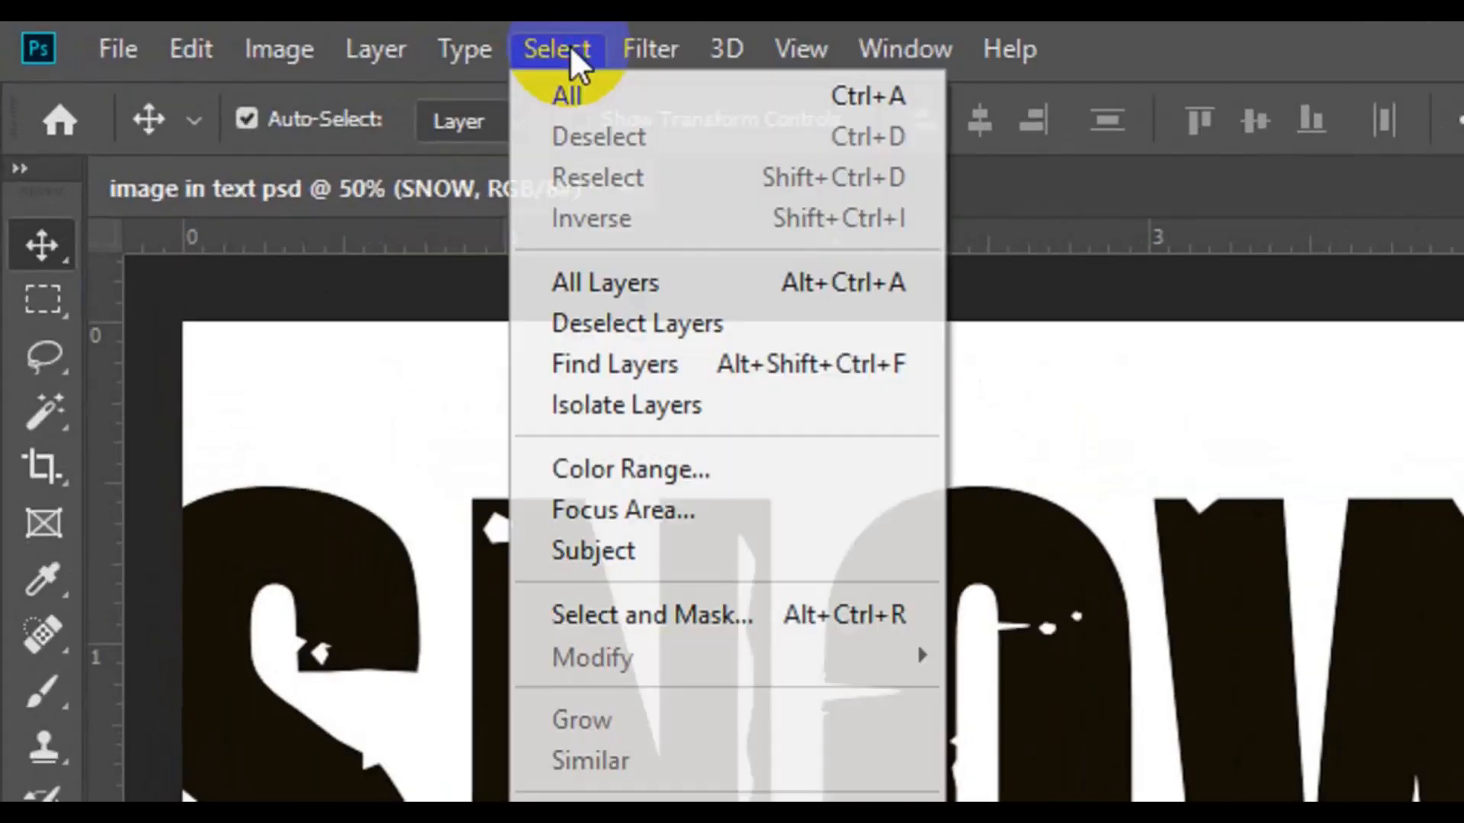
{"action": "left_click", "coordinate": [599, 103]}
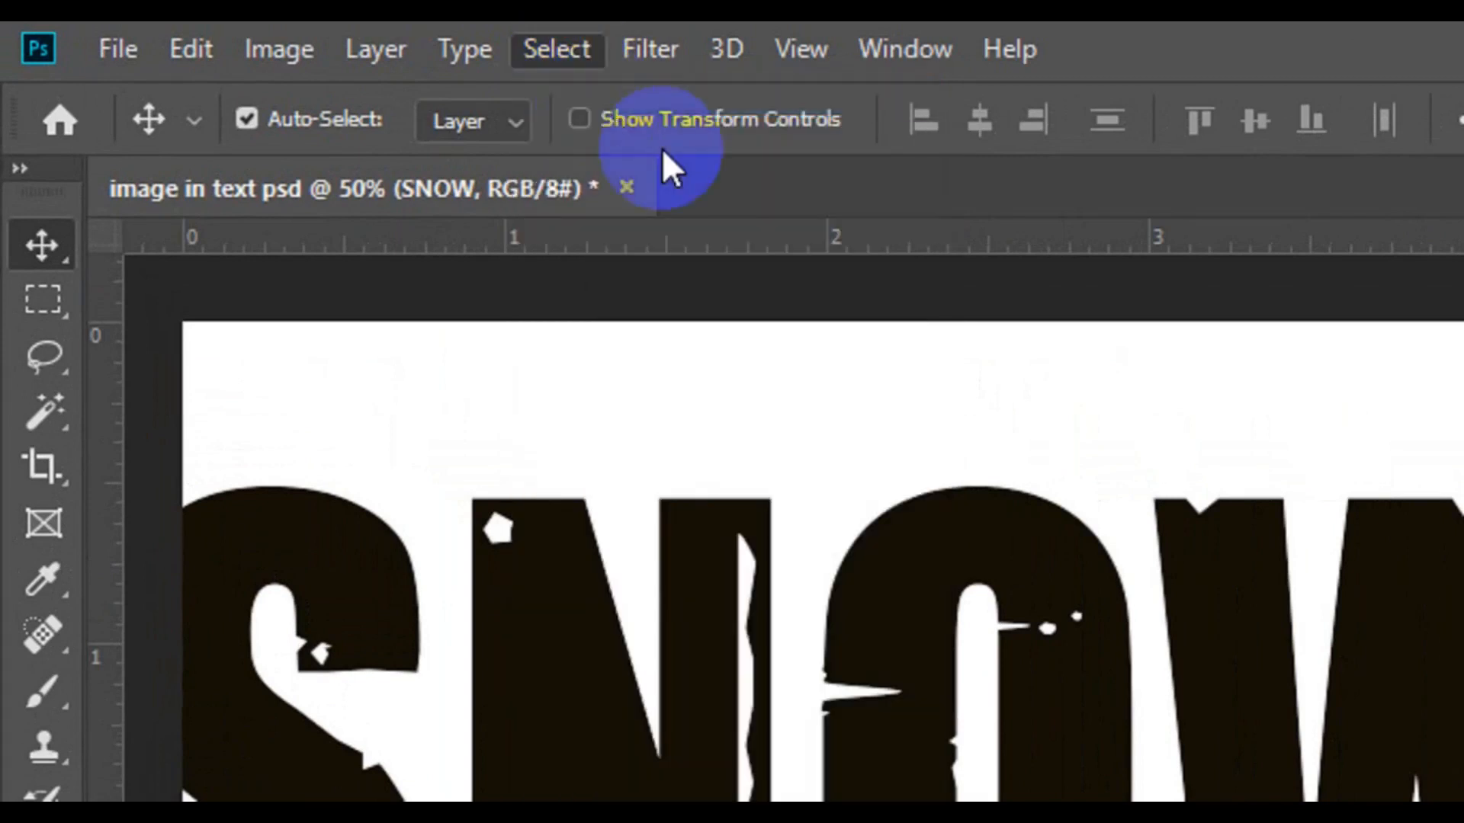
{"action": "left_click", "coordinate": [981, 120]}
{"action": "left_click", "coordinate": [1245, 121]}
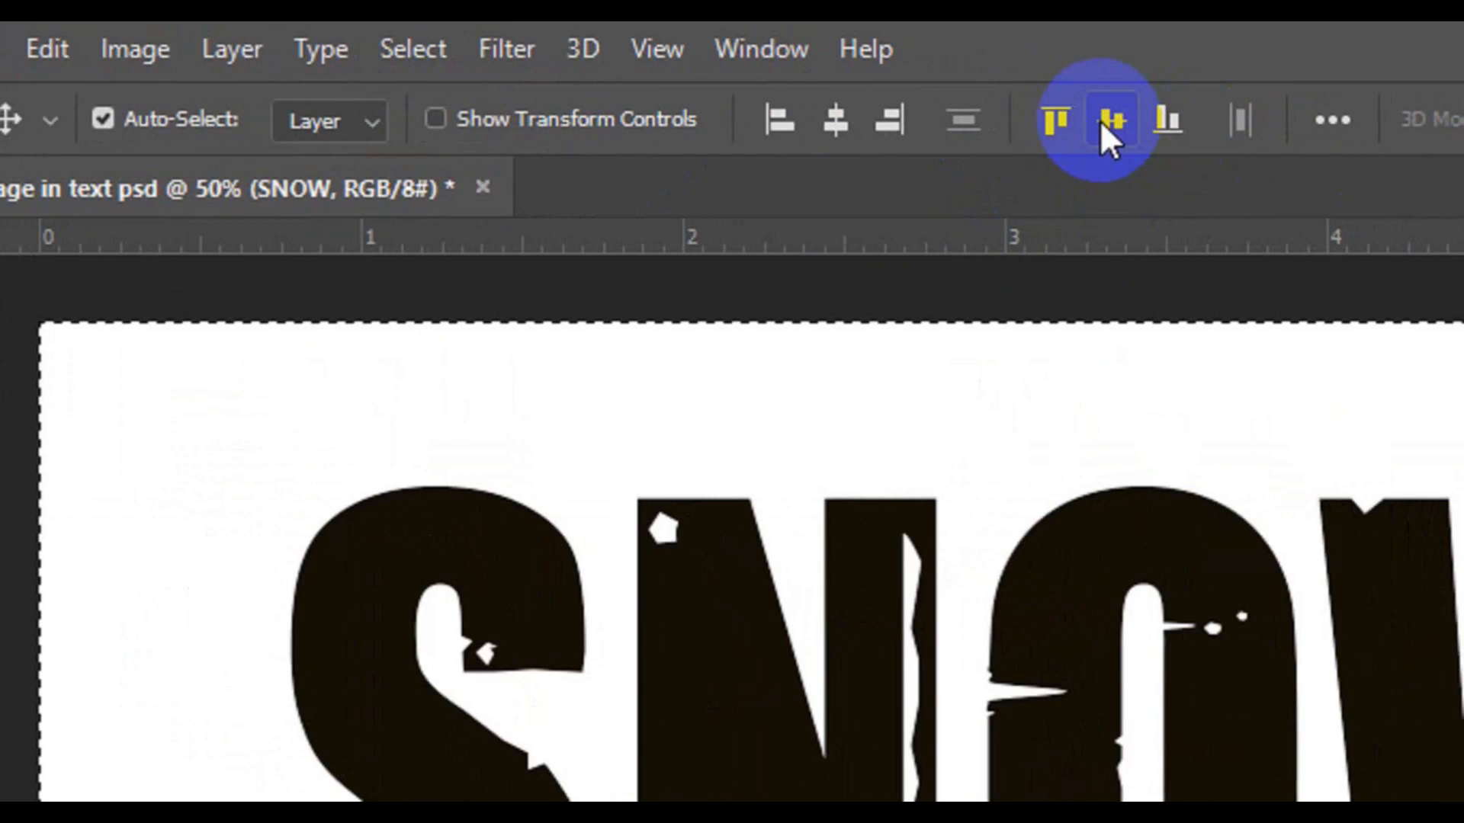
{"action": "left_click", "coordinate": [1102, 124]}
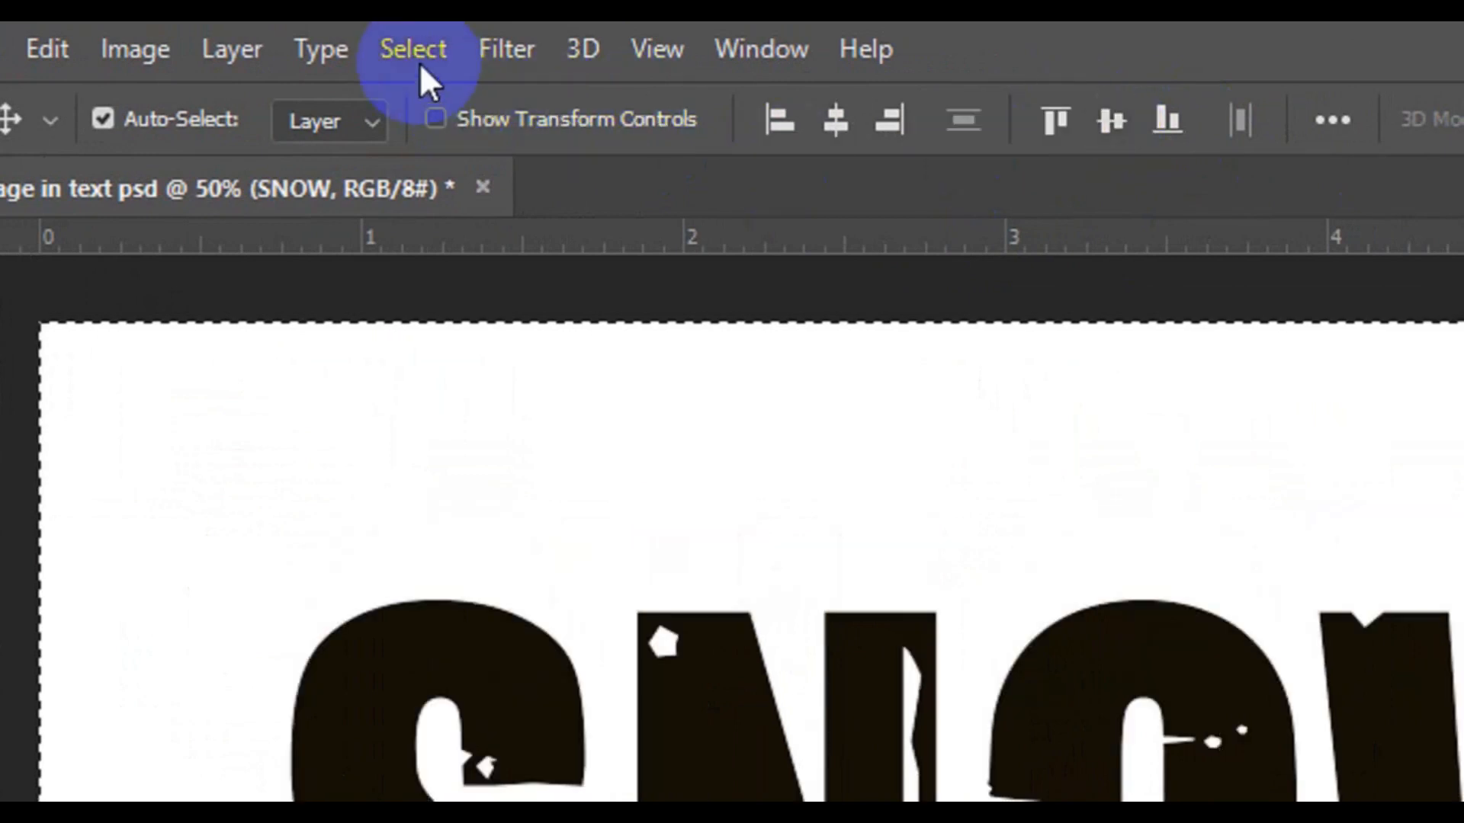
{"action": "left_click", "coordinate": [419, 63]}
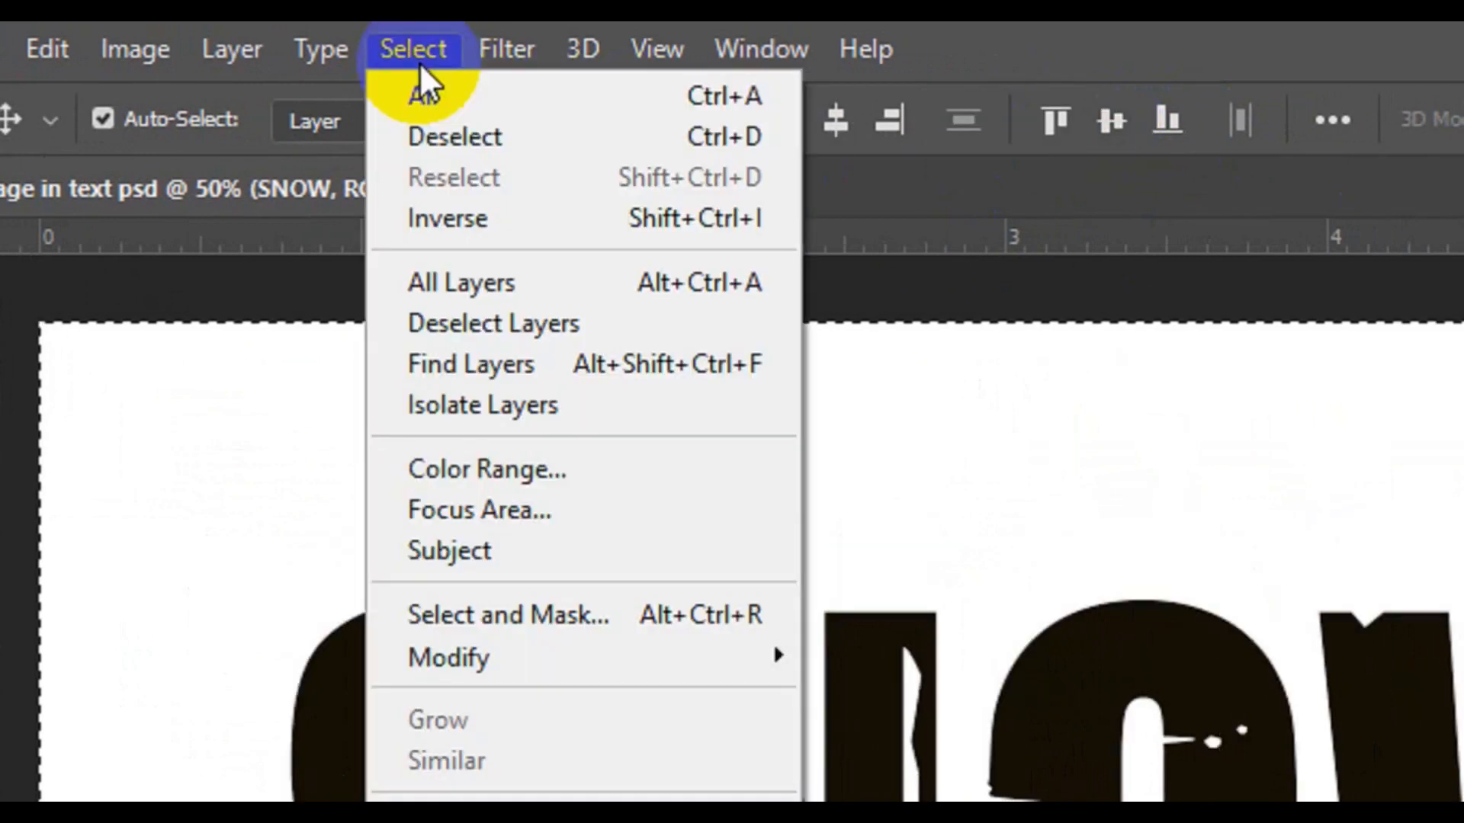
{"action": "left_click", "coordinate": [430, 129]}
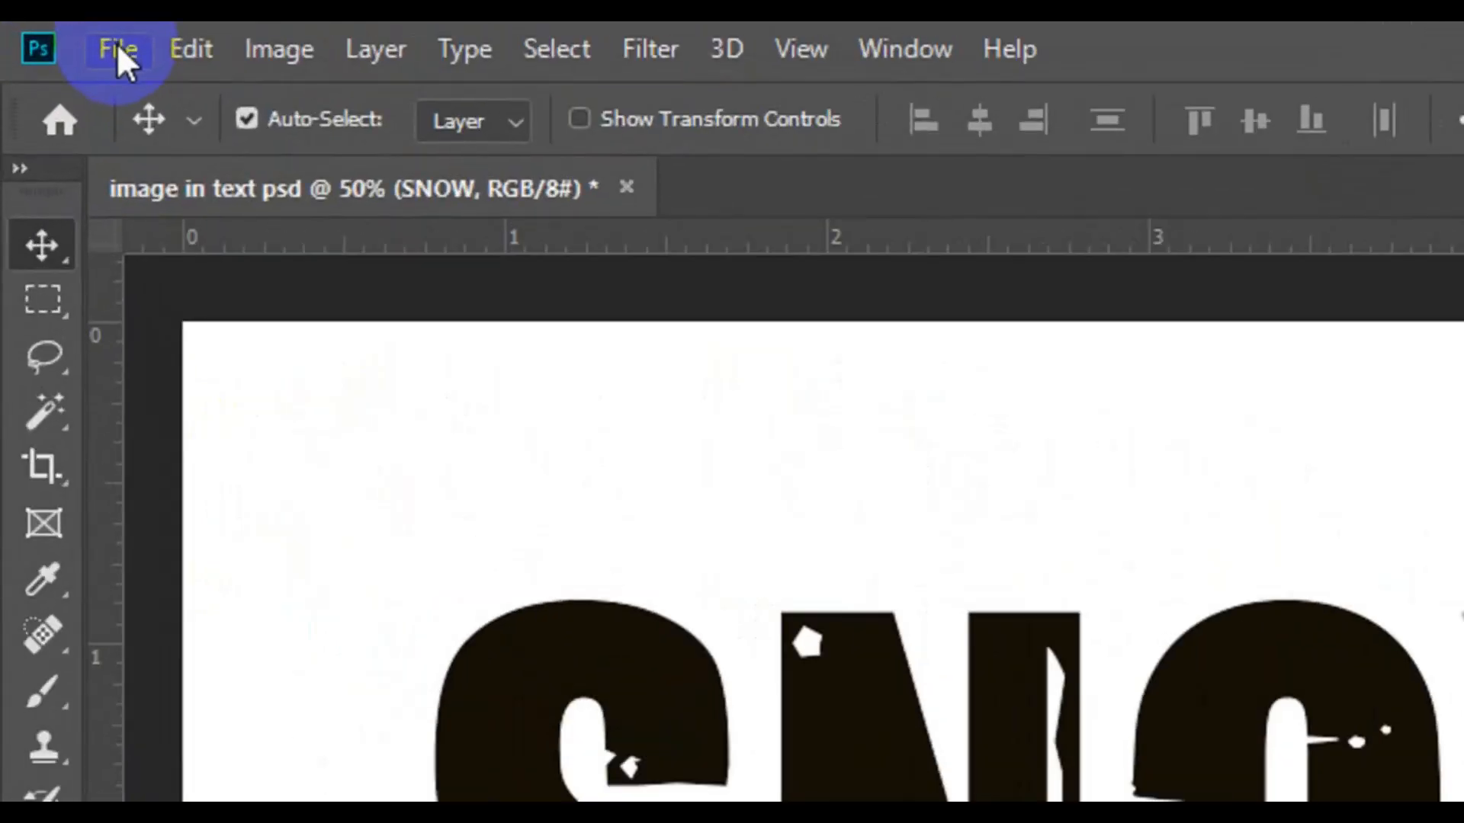
Place the image "images (17)" as an embedded object and position it over the S and N at the canvas's left edge.
{"action": "left_click", "coordinate": [117, 43]}
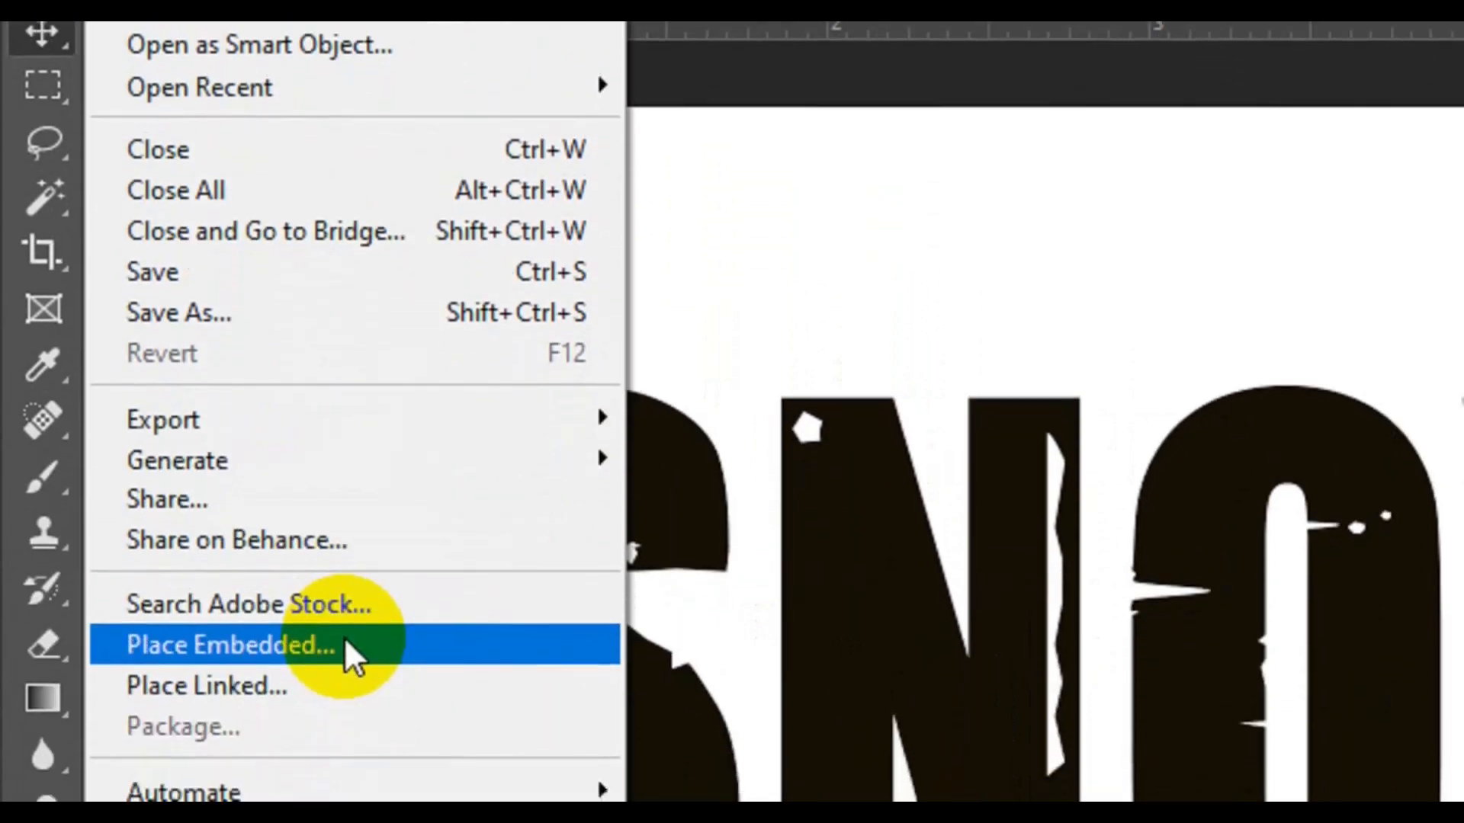
{"action": "left_click", "coordinate": [345, 644]}
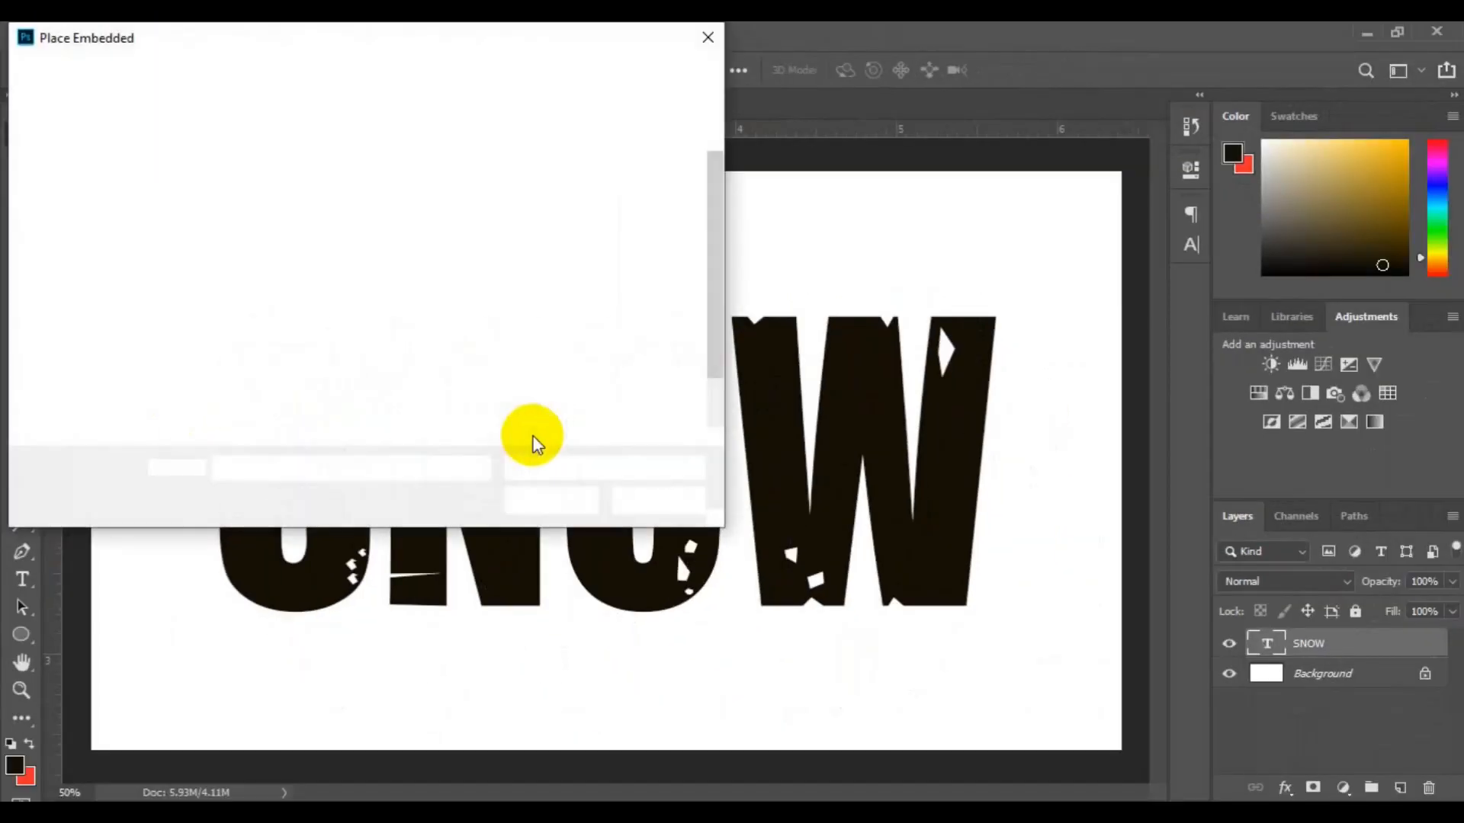
{"action": "left_click", "coordinate": [500, 358]}
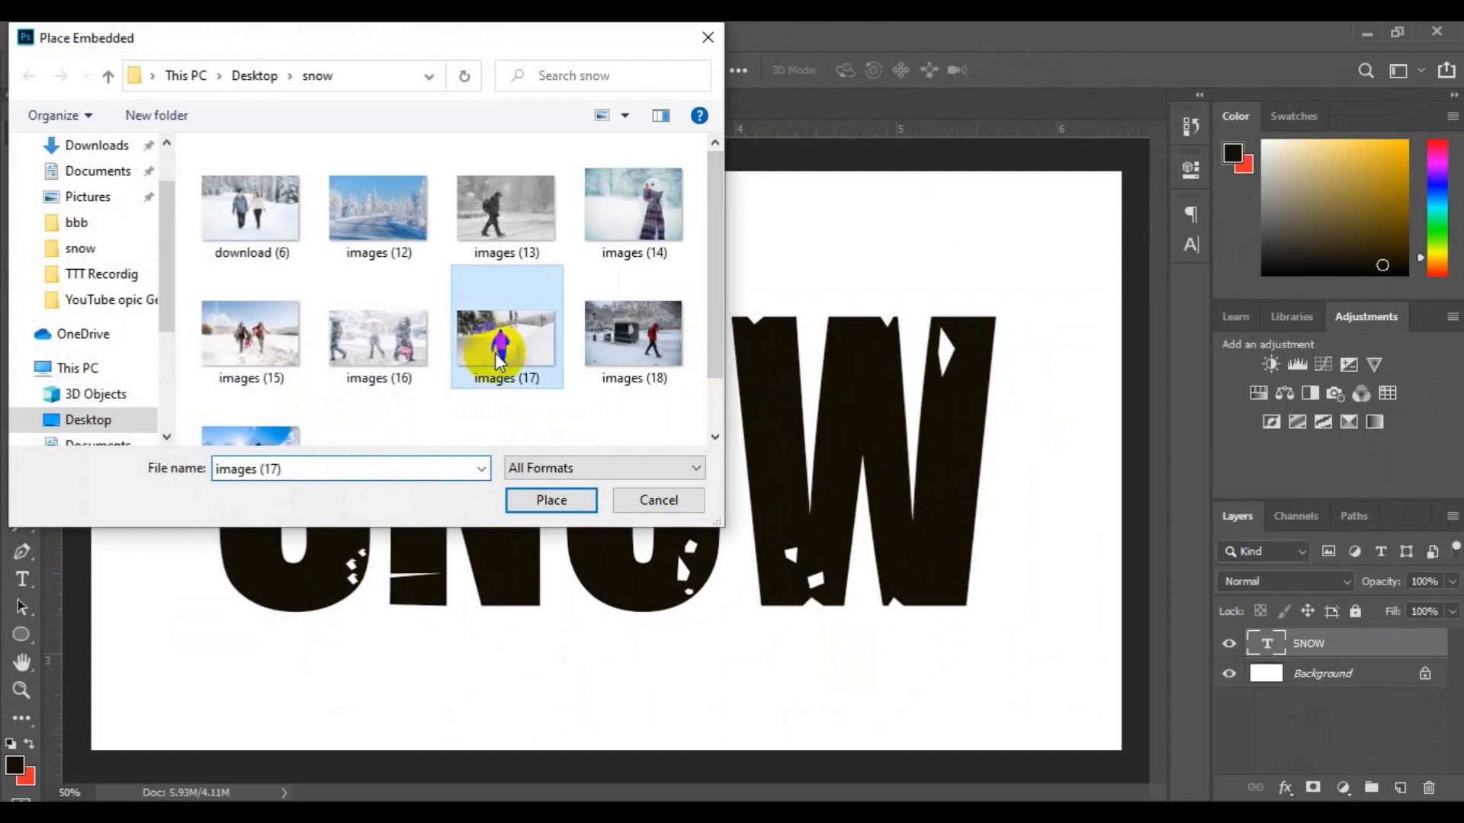
{"action": "left_click", "coordinate": [568, 495]}
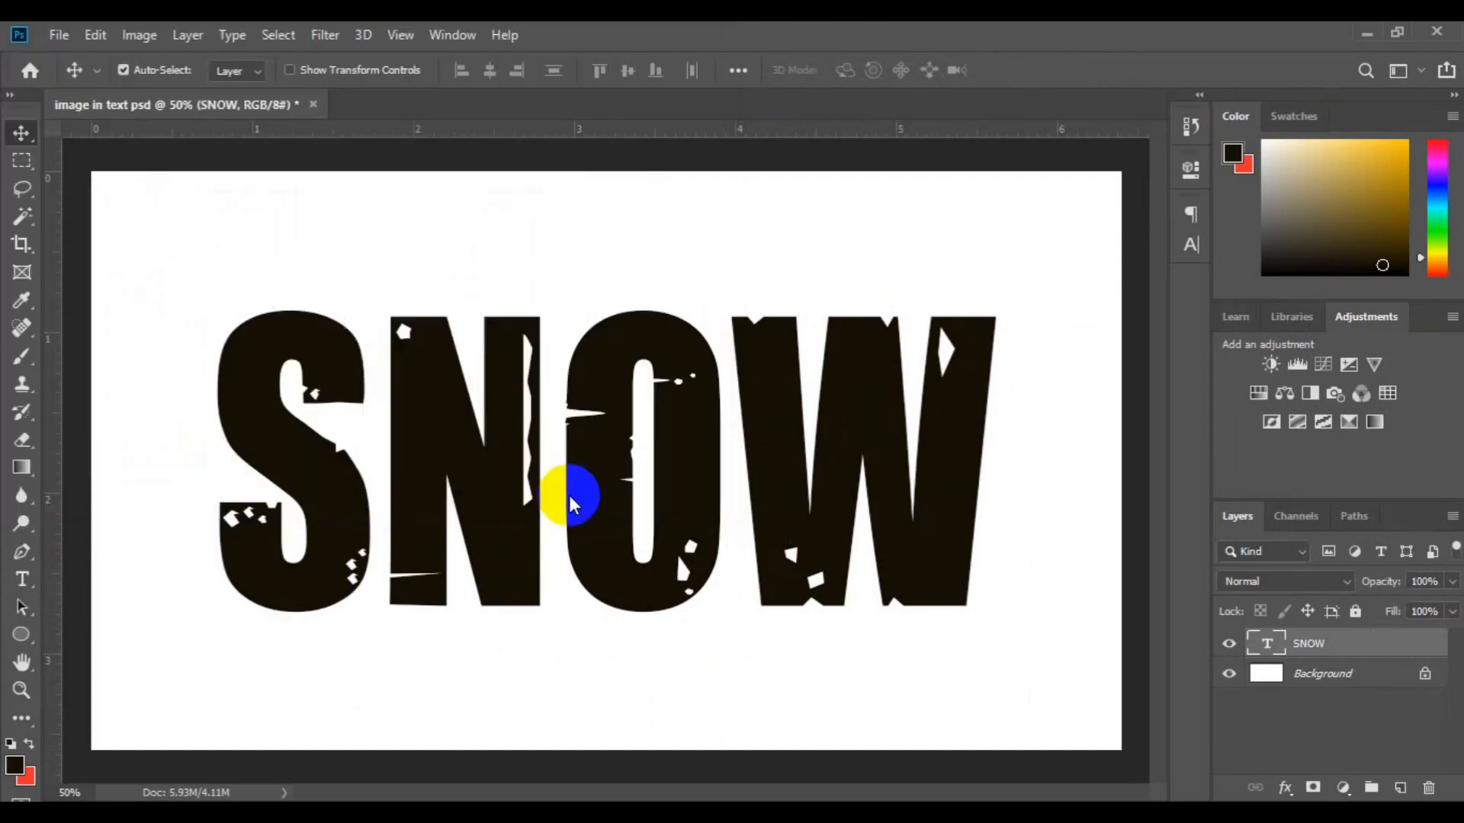
{"action": "left_click_drag", "start_coordinate": [627, 565], "coordinate": [359, 546]}
{"action": "left_click", "coordinate": [819, 69]}
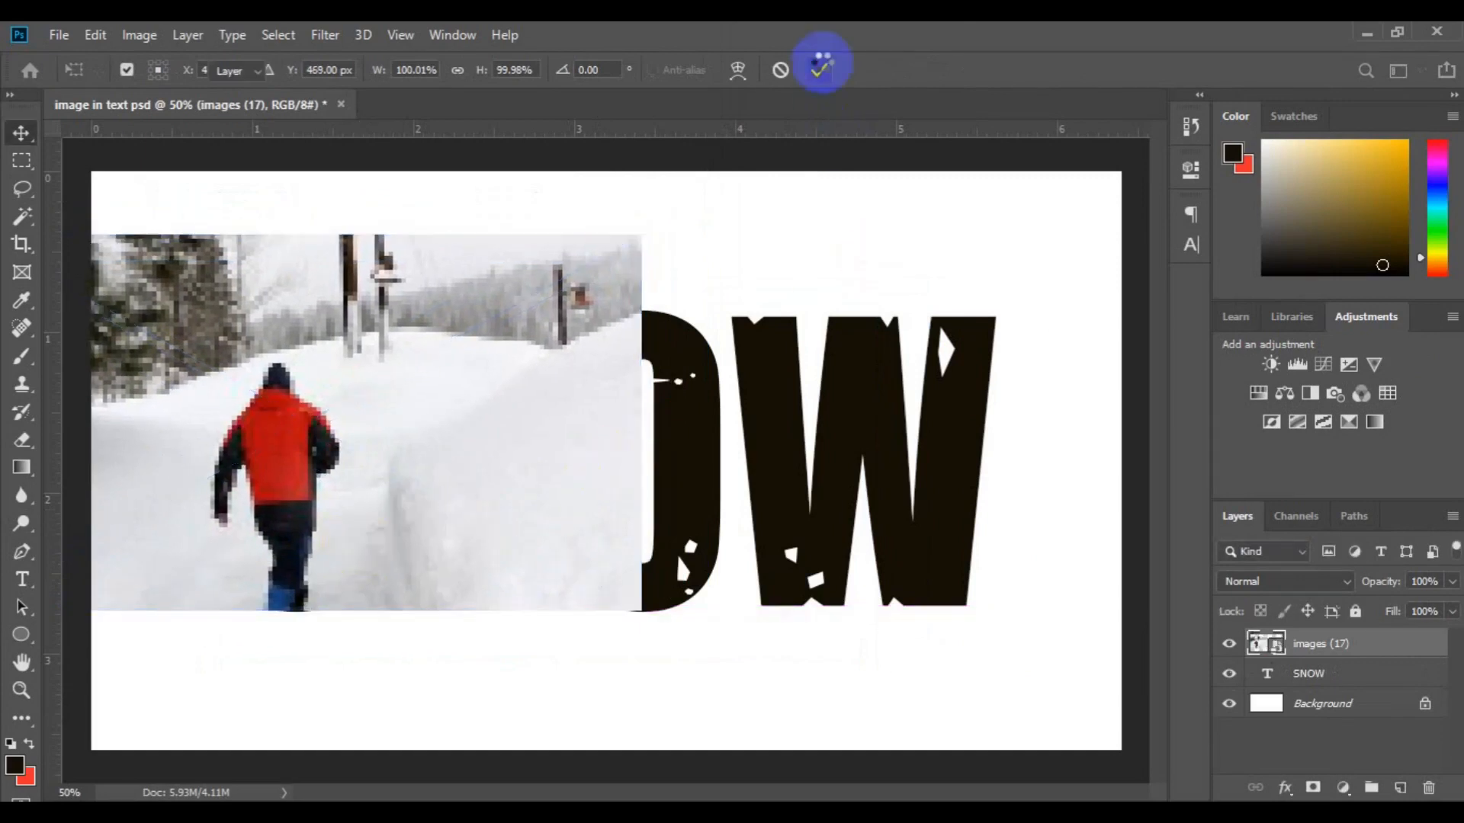
Place the image "download (6)" as an embedded object, shifted slightly left with its top edge level with the "images (17)" picture.
{"action": "left_click", "coordinate": [59, 34]}
{"action": "left_click", "coordinate": [195, 439]}
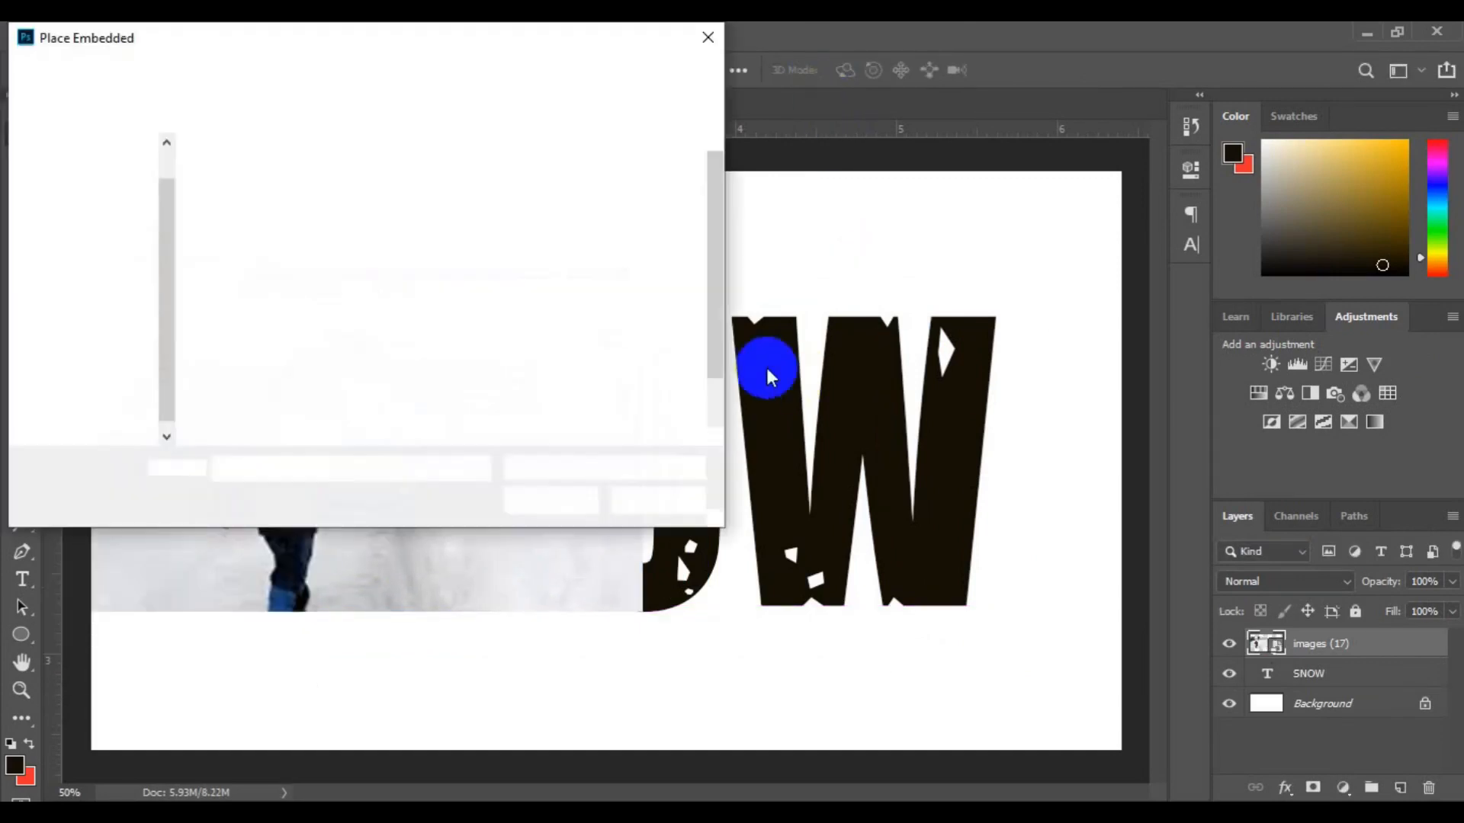
{"action": "left_click", "coordinate": [251, 328]}
{"action": "left_click", "coordinate": [571, 509]}
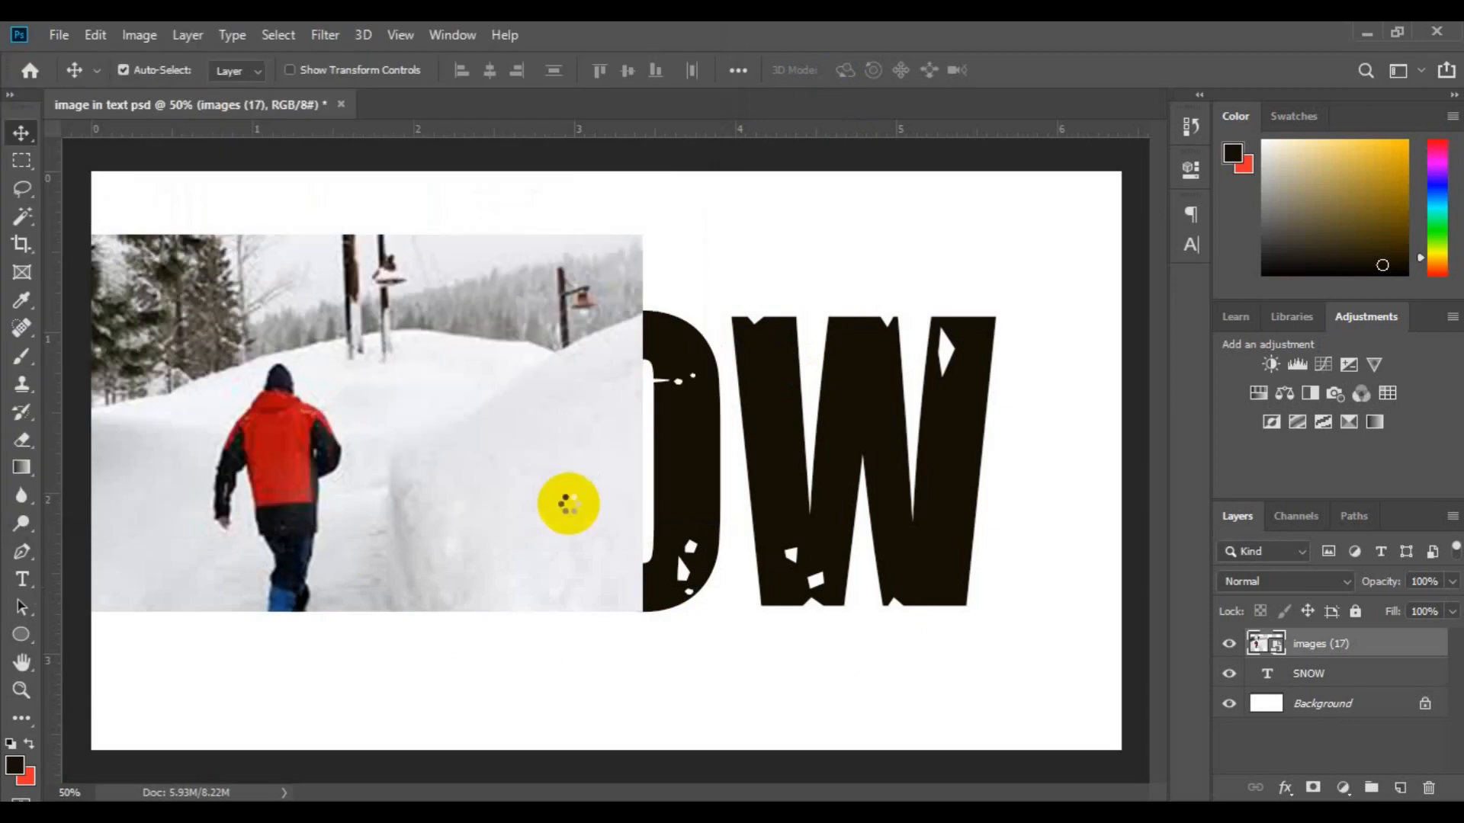
{"action": "left_click_drag", "start_coordinate": [762, 523], "coordinate": [689, 502]}
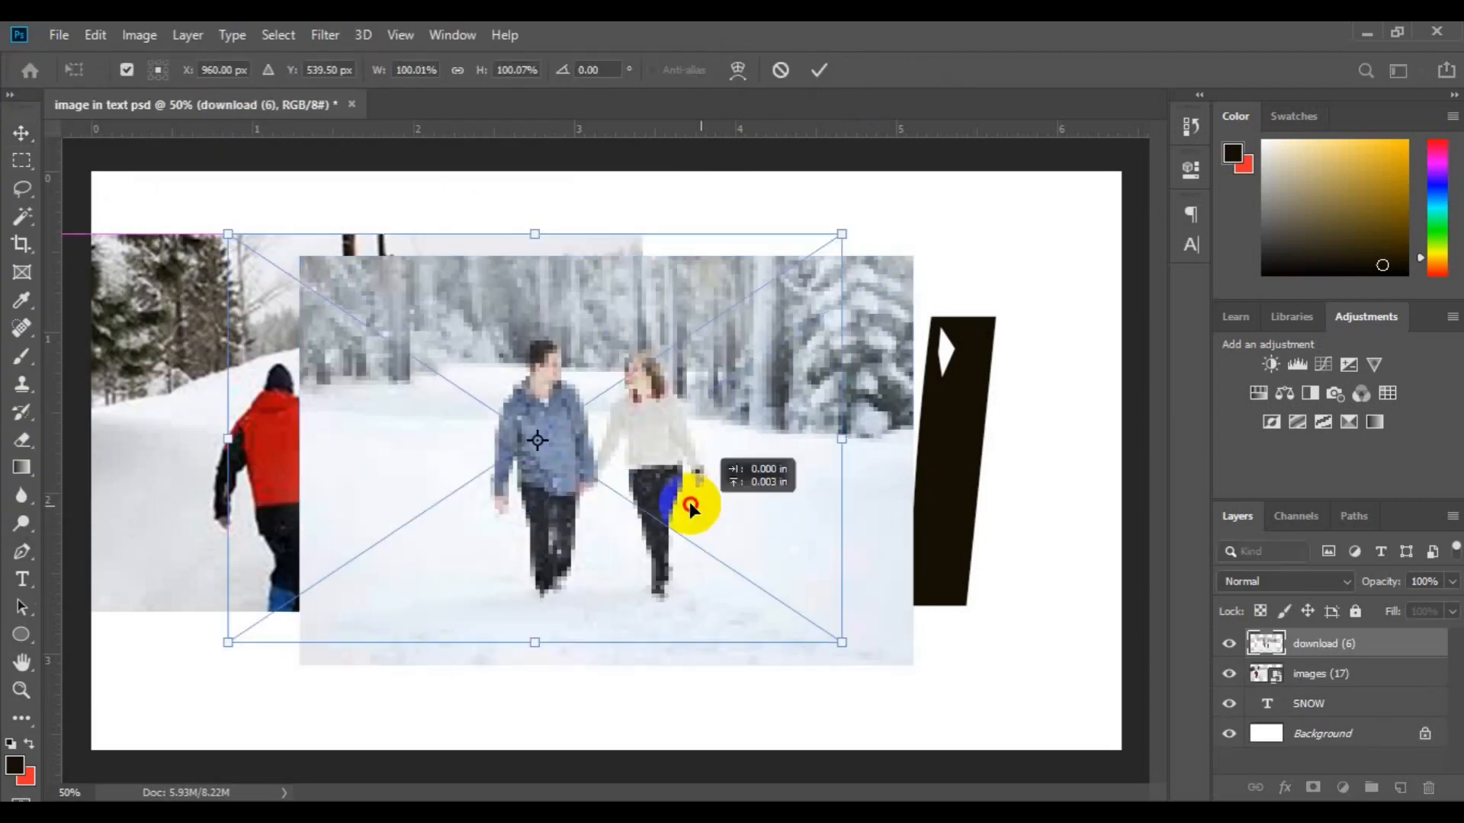
{"action": "key", "text": "Return"}
Place the snowman picture "images (14)" as an embedded object at the canvas center and commit it.
{"action": "left_click", "coordinate": [59, 34]}
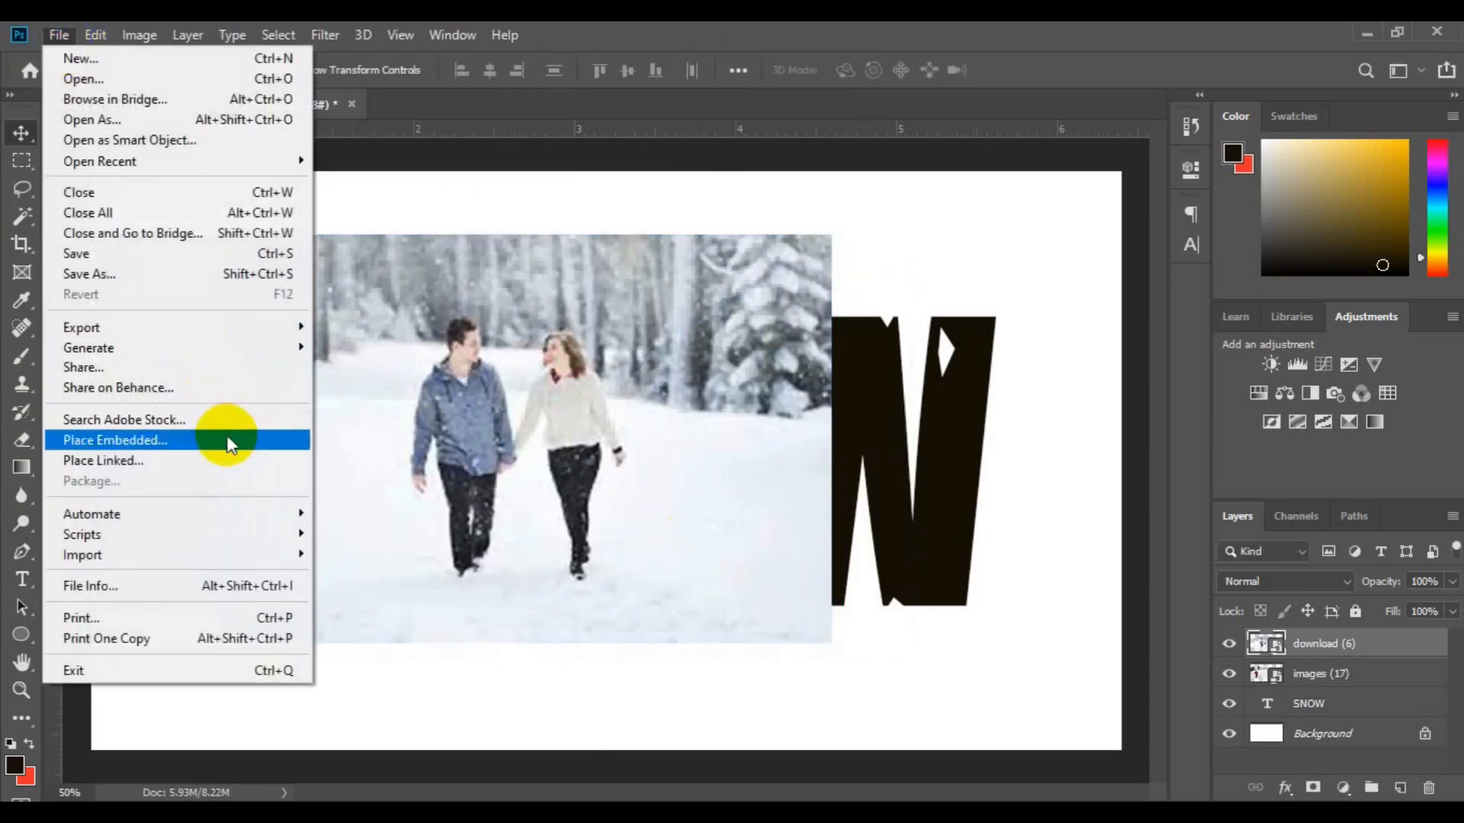
{"action": "left_click", "coordinate": [114, 440]}
{"action": "left_click", "coordinate": [630, 206]}
{"action": "left_click", "coordinate": [552, 505]}
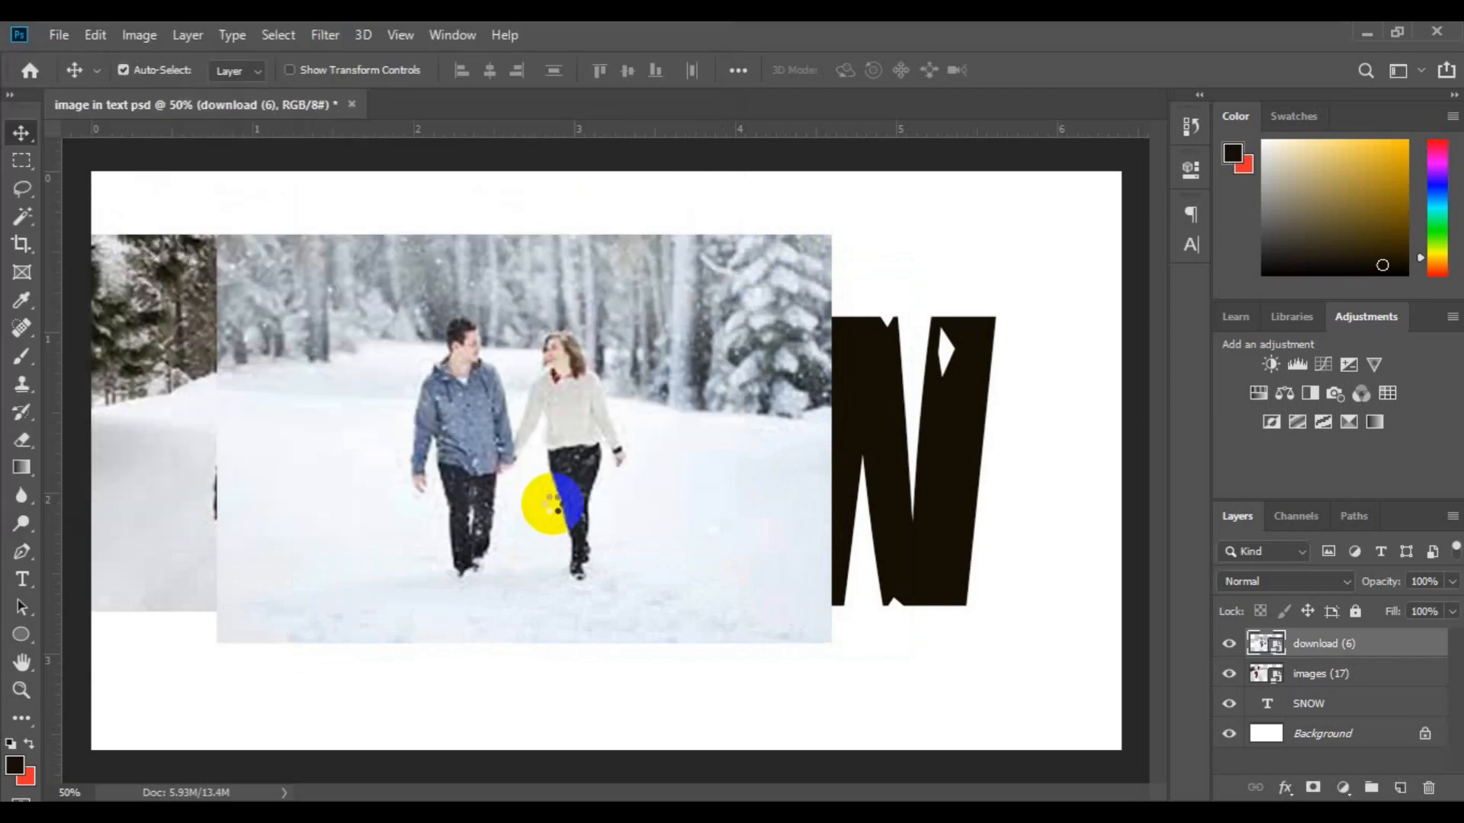
{"action": "key", "text": "Return"}
Place the image "images (18)" as an embedded object at the canvas center, commit it and keep its layer selected.
{"action": "left_click", "coordinate": [96, 34]}
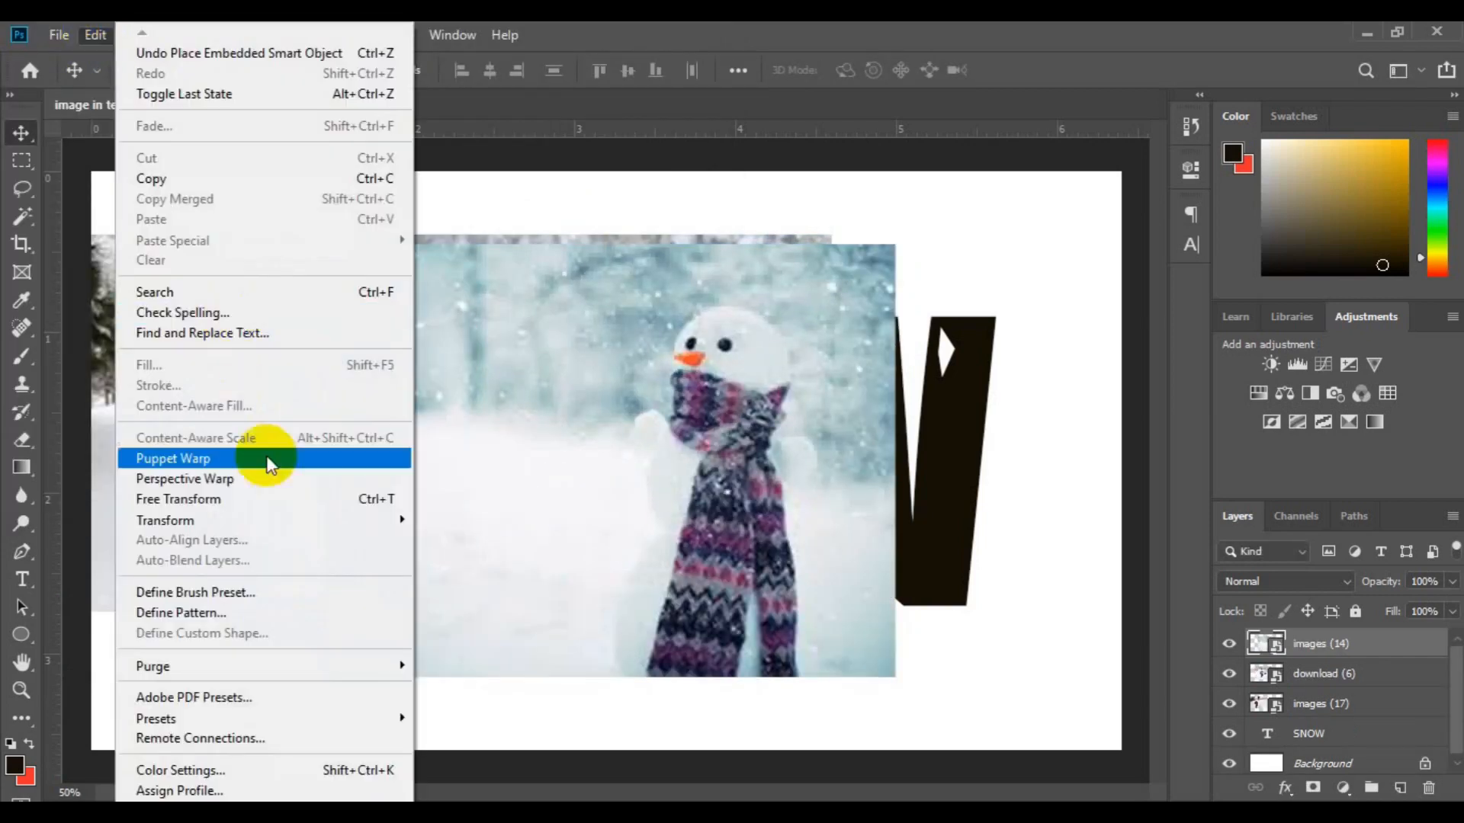
{"action": "mouse_move", "coordinate": [59, 34]}
{"action": "left_click", "coordinate": [207, 444]}
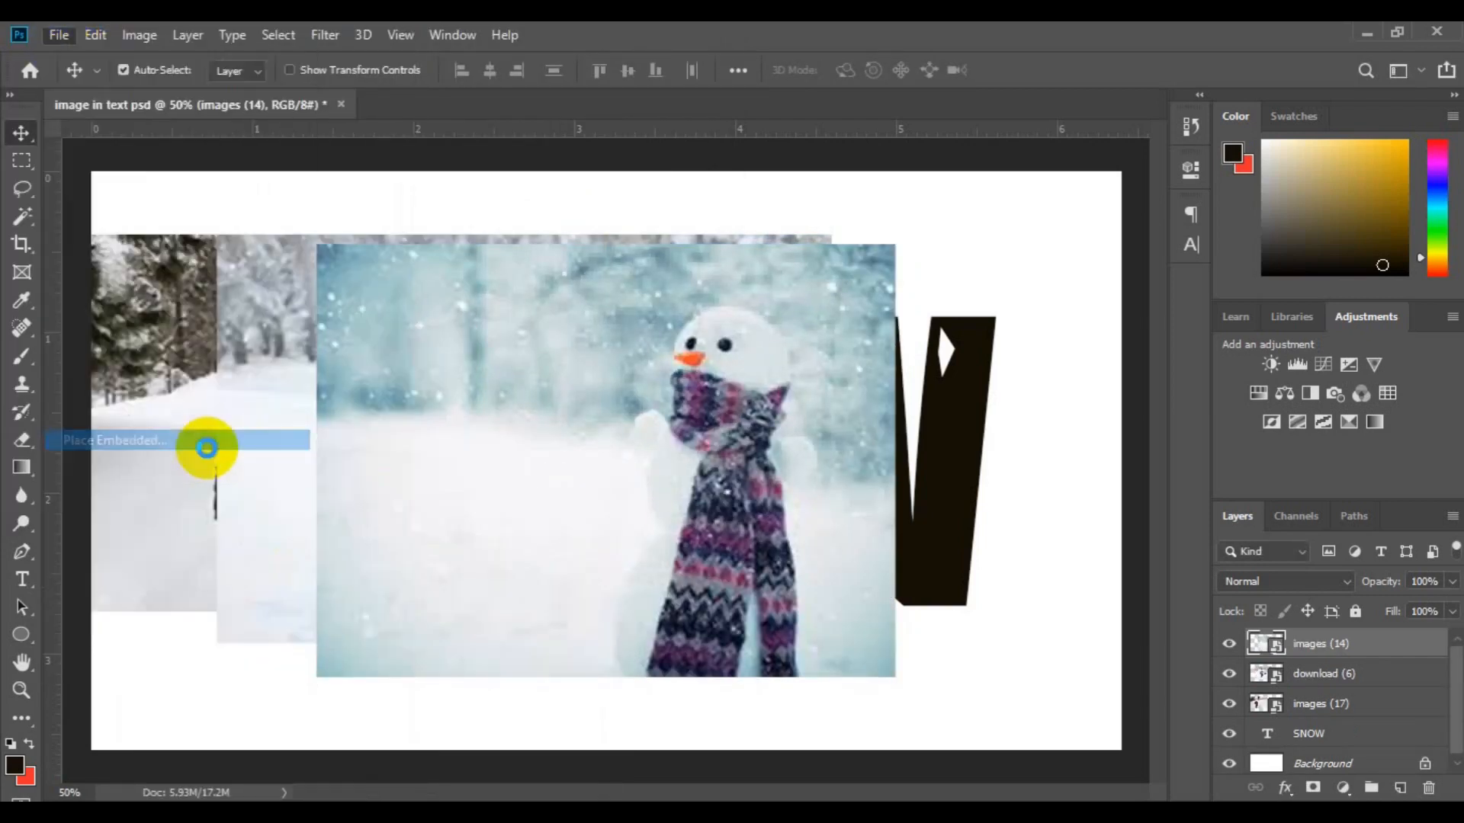
{"action": "left_click", "coordinate": [650, 368]}
{"action": "left_click", "coordinate": [568, 498]}
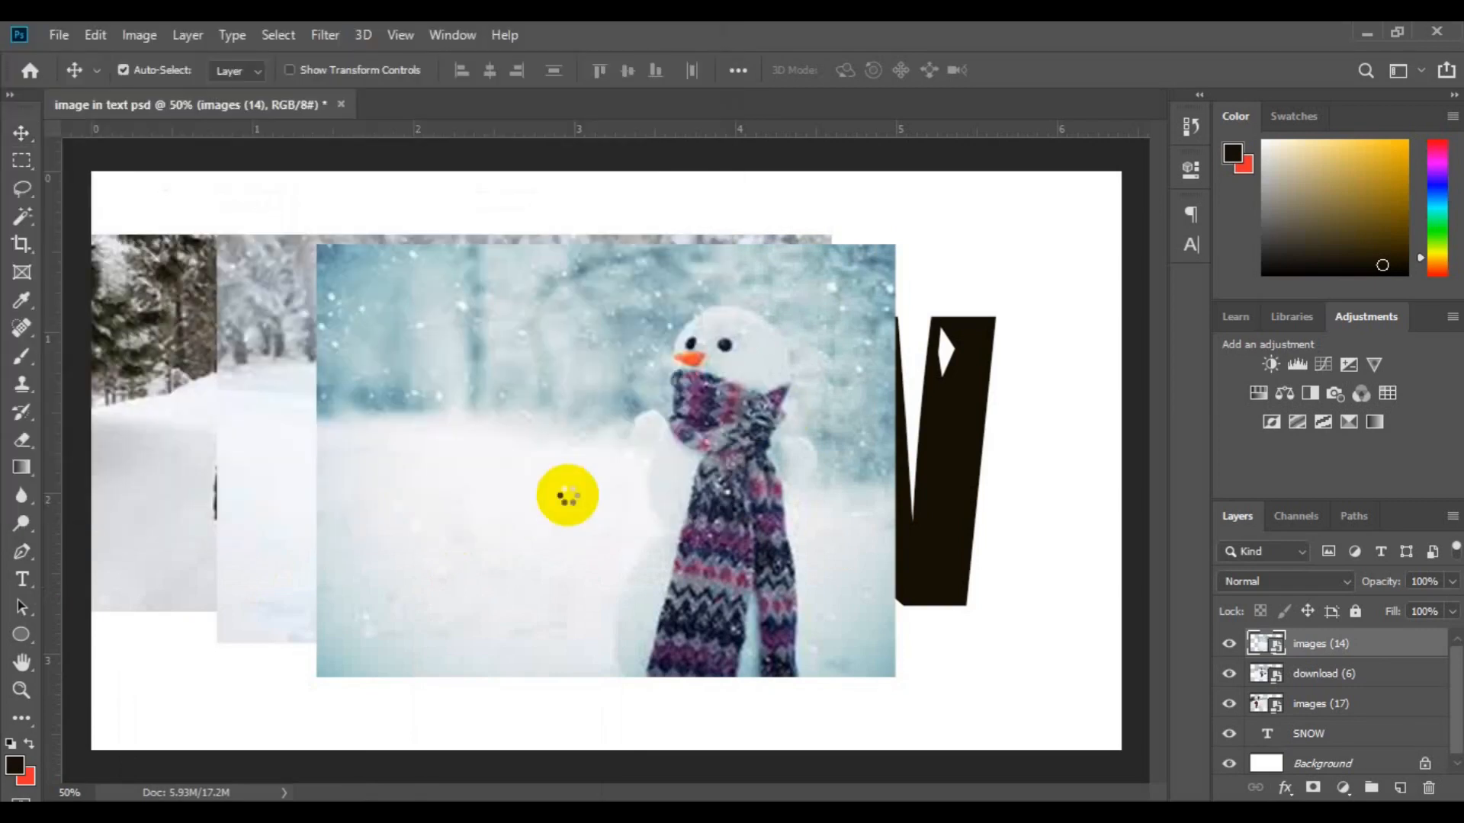
{"action": "key", "text": "Return"}
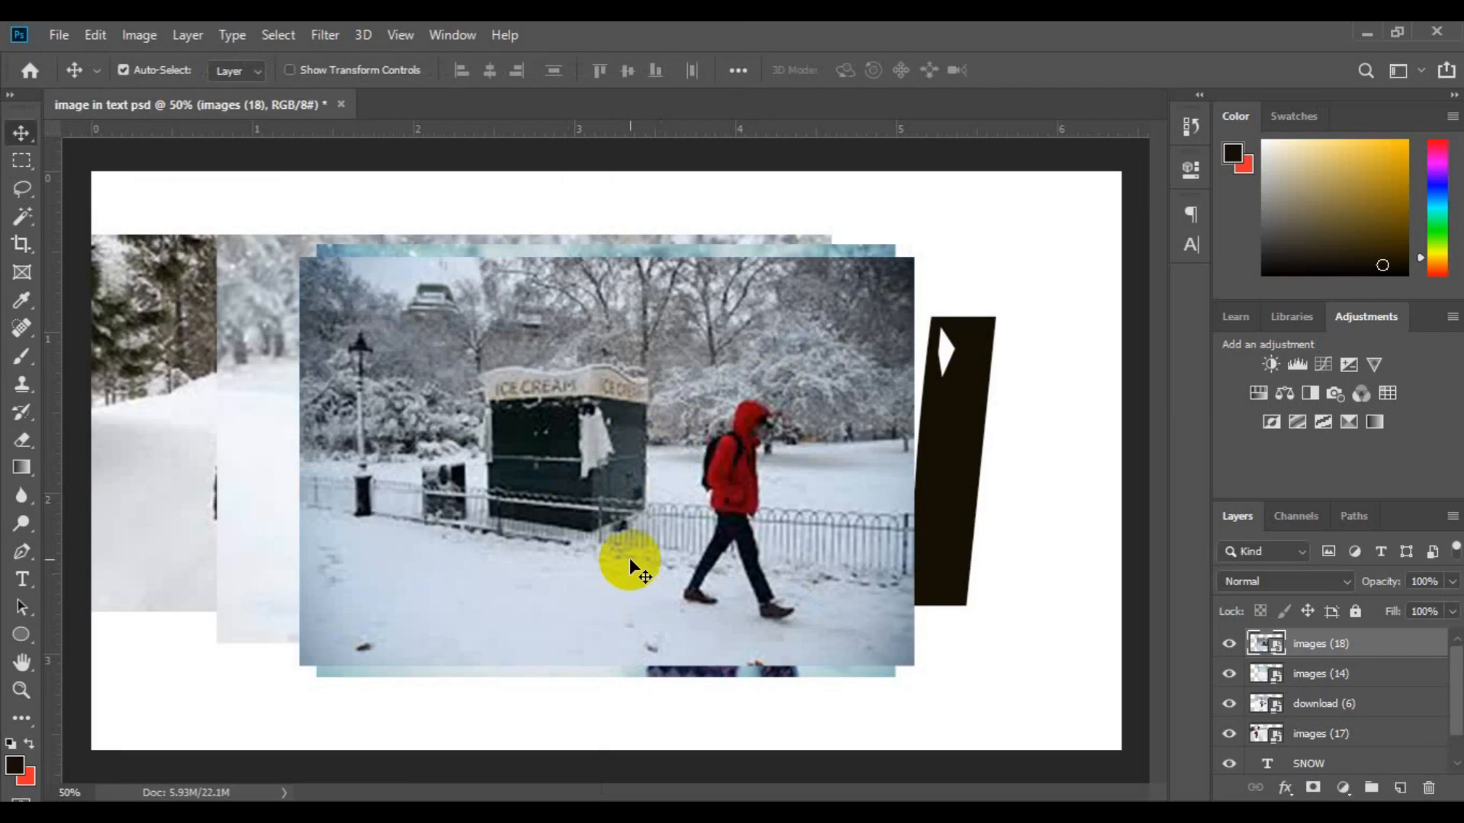
{"action": "left_click", "coordinate": [720, 469]}
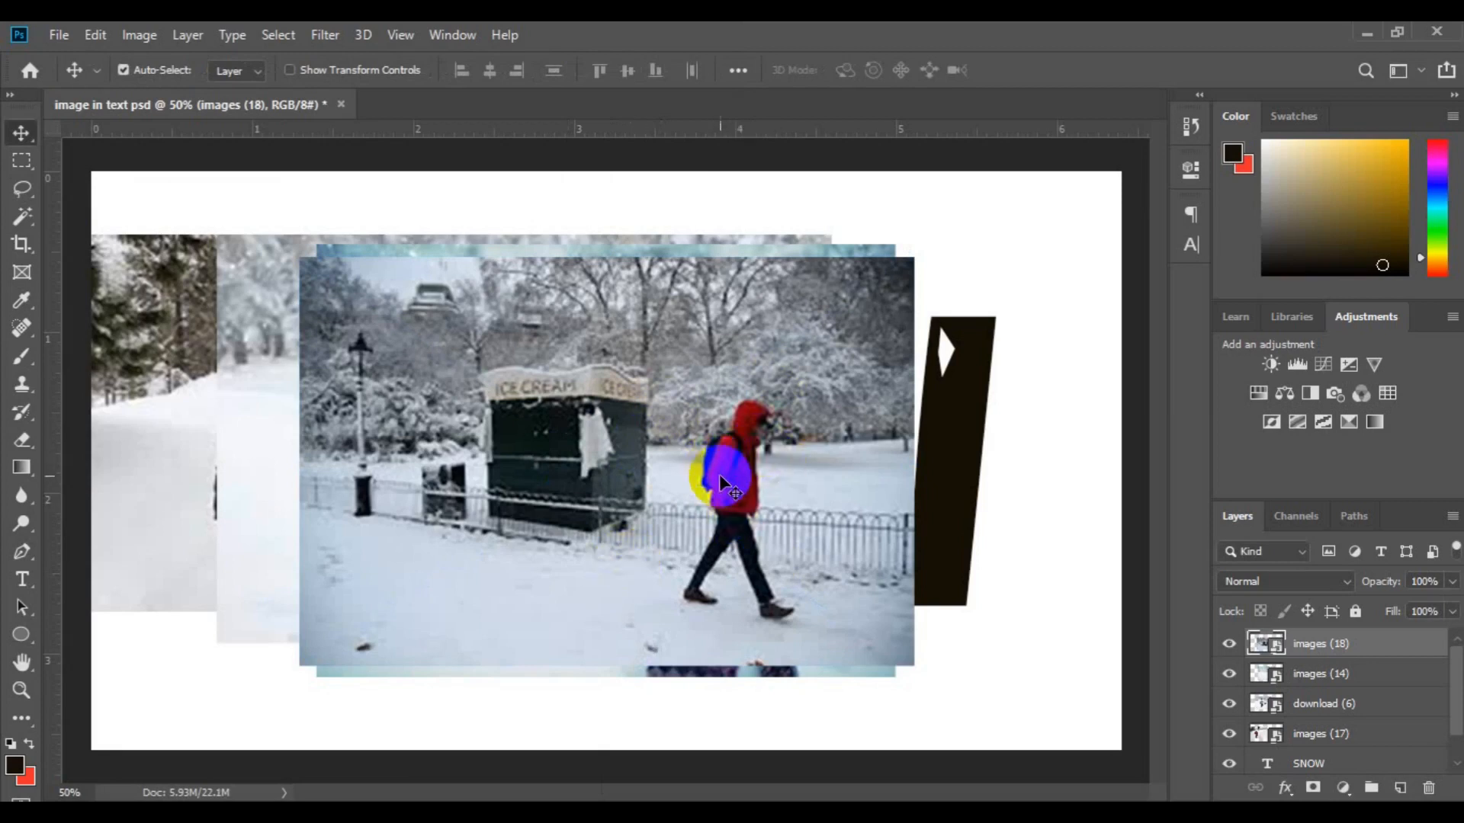
Shift the "images (18)" picture right over the W and move its layer directly above the SNOW text layer.
{"action": "left_click_drag", "start_coordinate": [720, 474], "coordinate": [814, 474]}
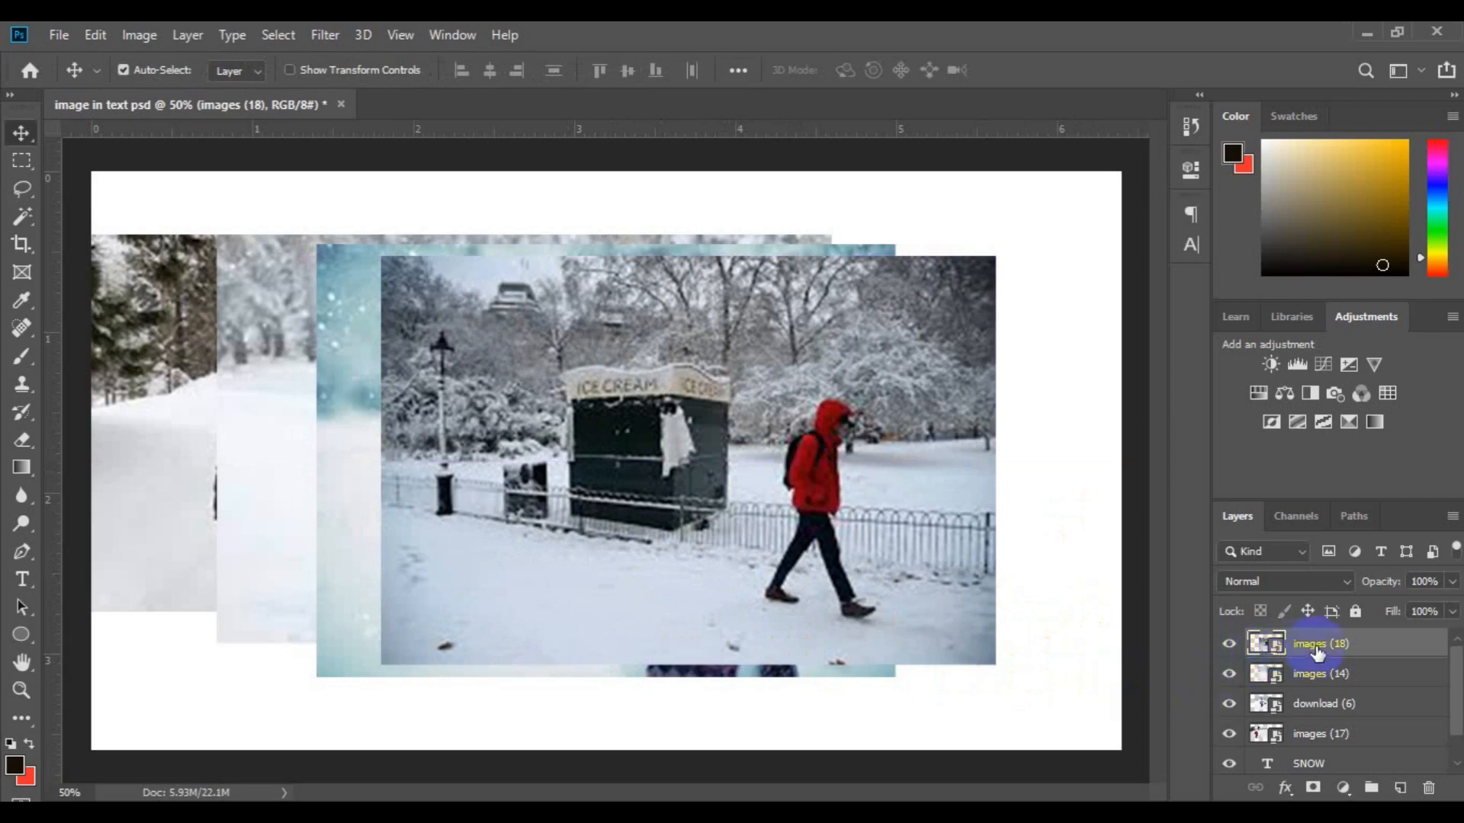
{"action": "left_click_drag", "start_coordinate": [1317, 648], "coordinate": [1316, 764]}
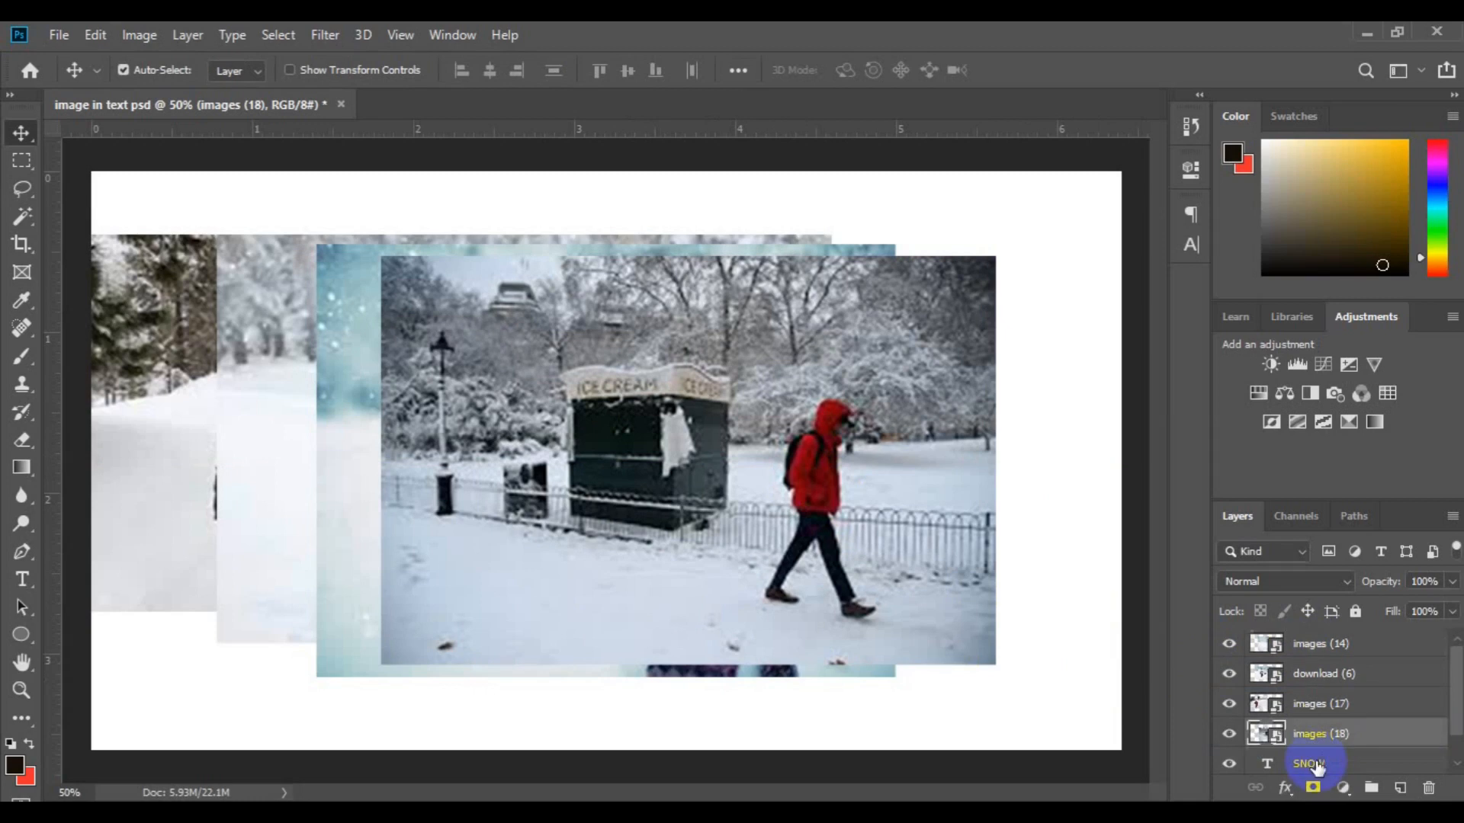
Clip the "images (18)" layer to the SNOW text with a clipping mask.
{"action": "left_click", "coordinate": [1340, 736]}
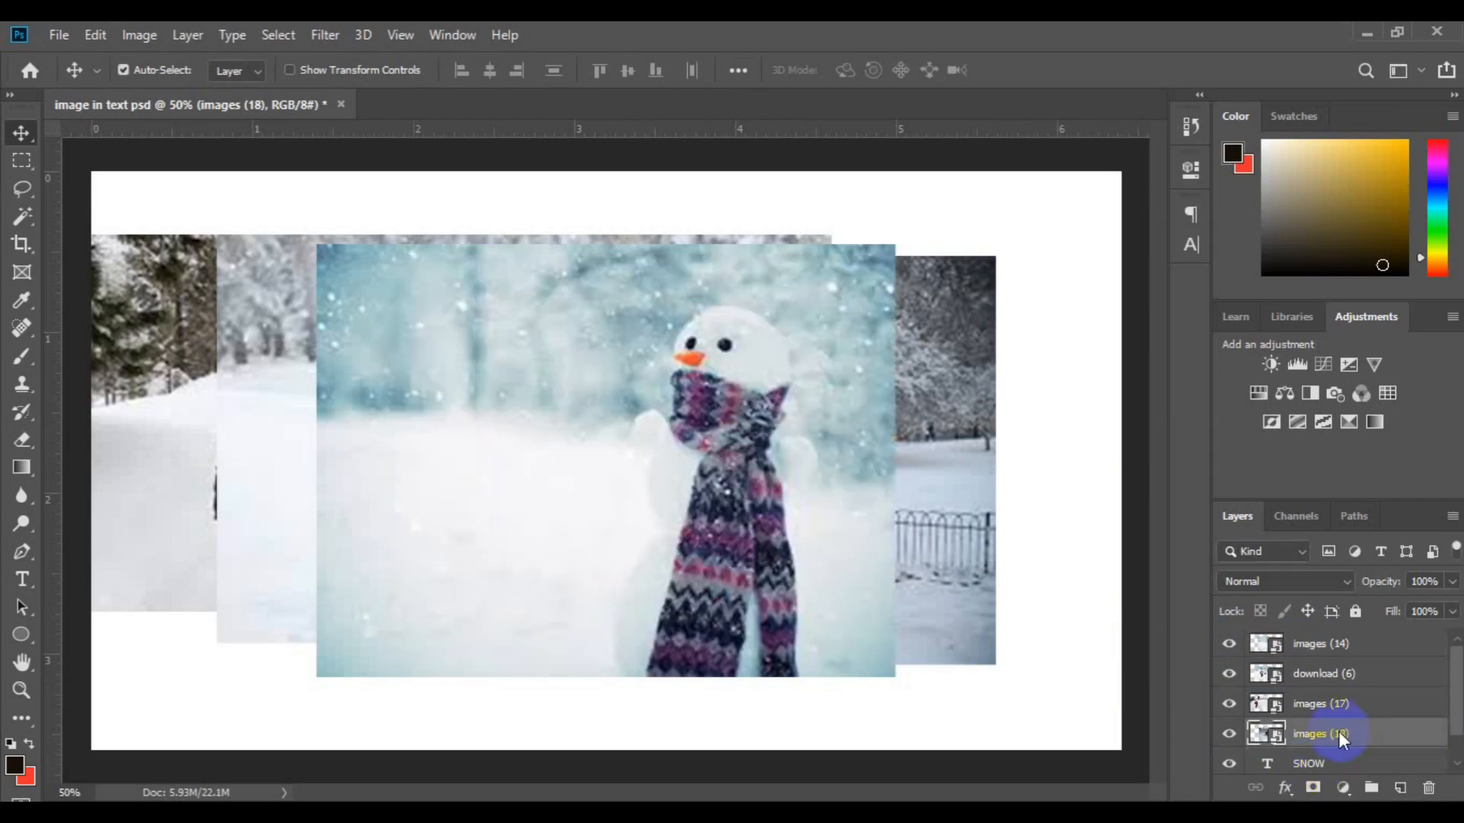
{"action": "right_click", "coordinate": [1339, 734]}
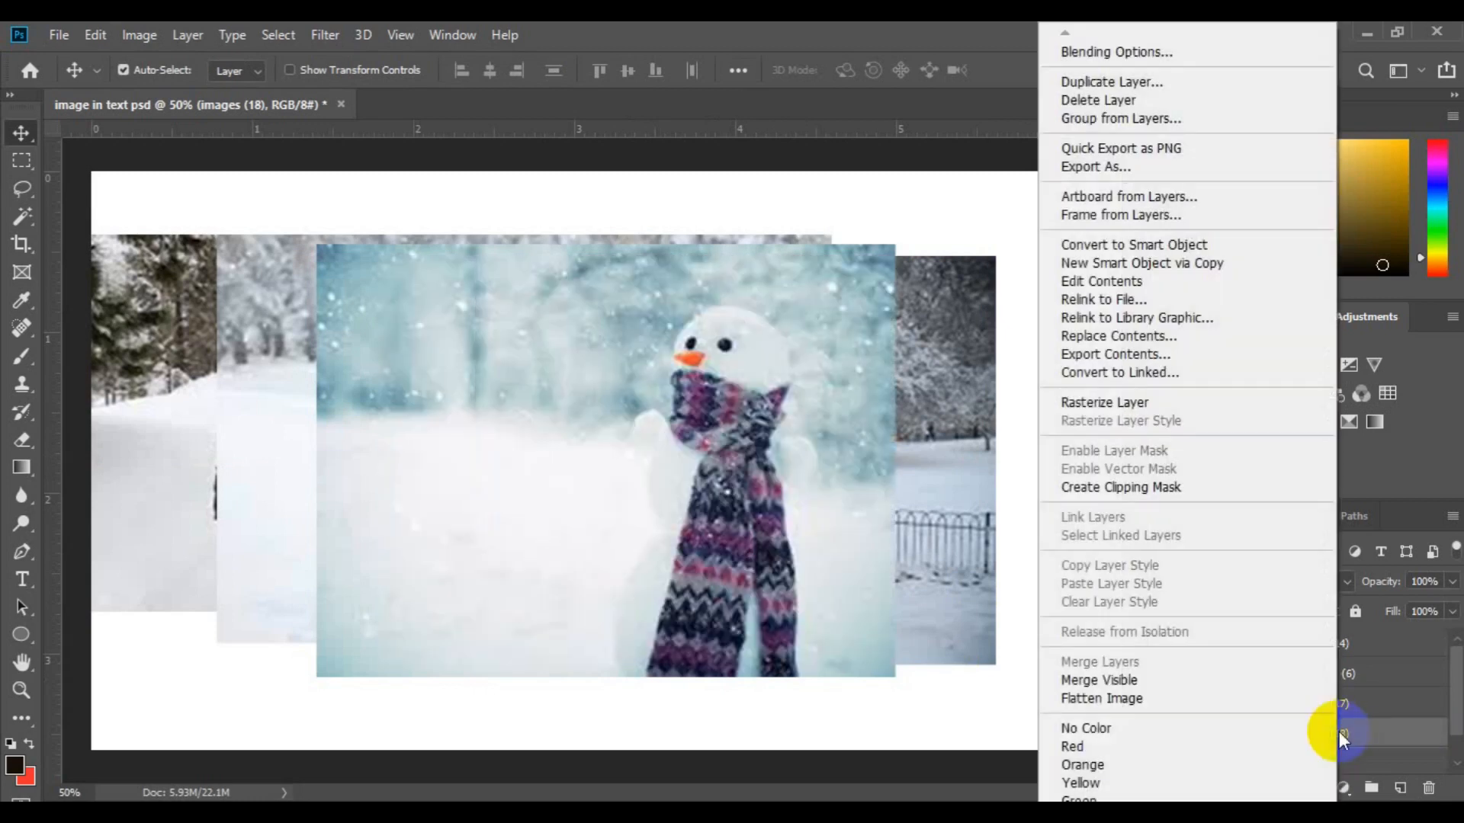
{"action": "left_click", "coordinate": [1155, 495]}
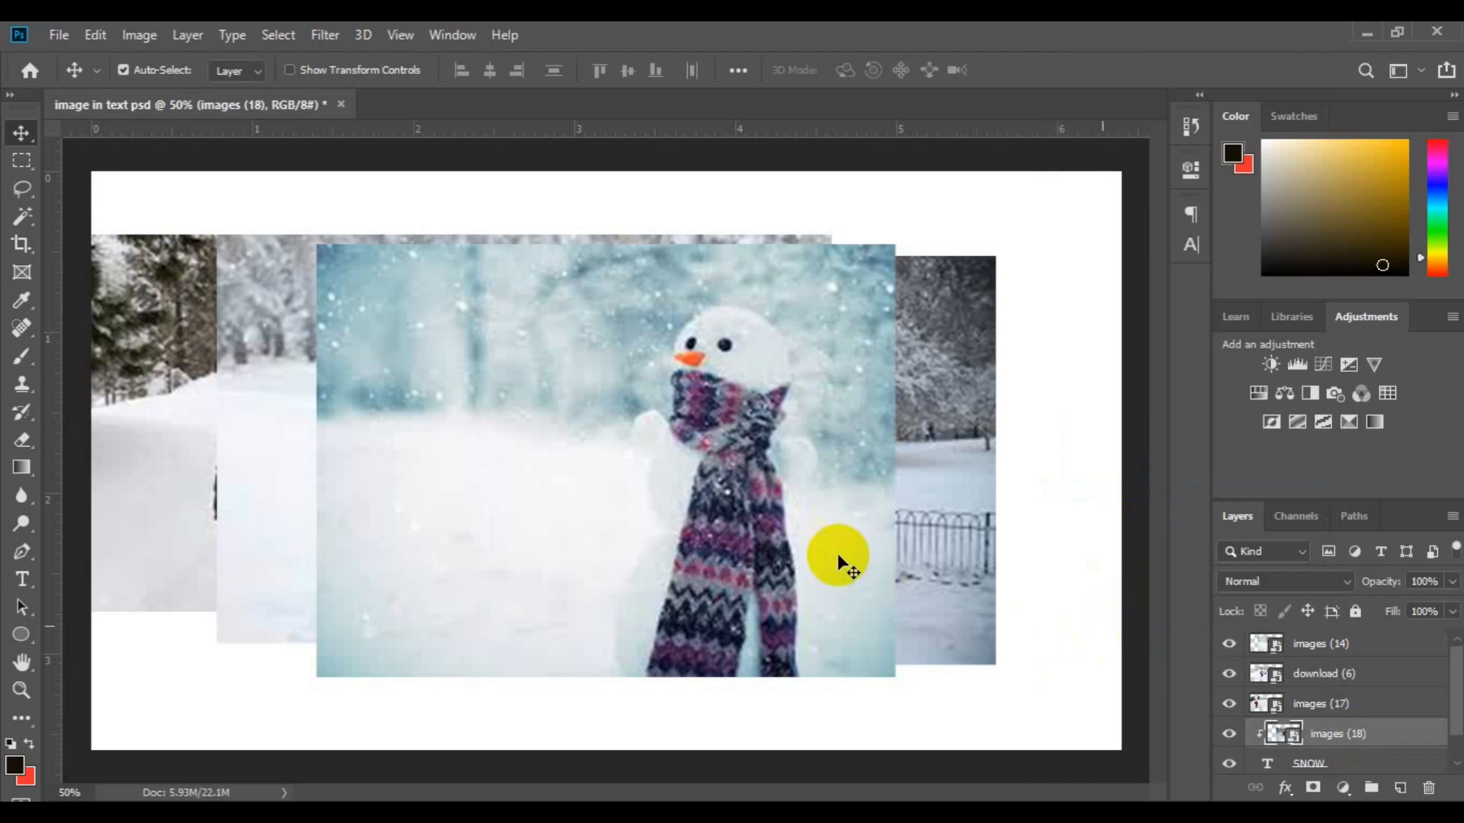
Move the "images (14)" layer between "images (18)" and the SNOW text so that it joins the clipping mask.
{"action": "key", "text": "ctrl"}
{"action": "left_click", "coordinate": [635, 461]}
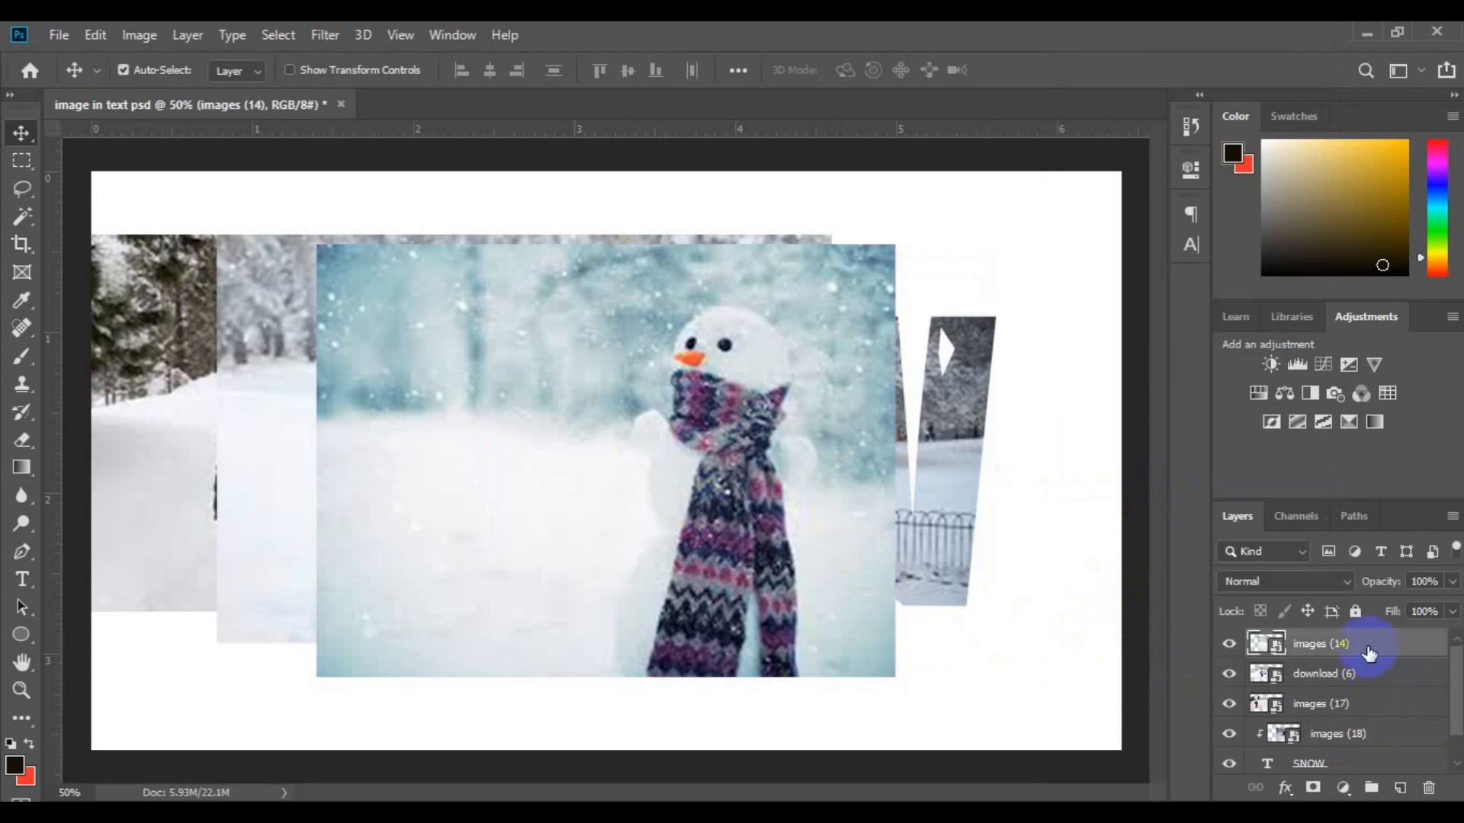
{"action": "left_click_drag", "start_coordinate": [1367, 651], "coordinate": [1348, 755]}
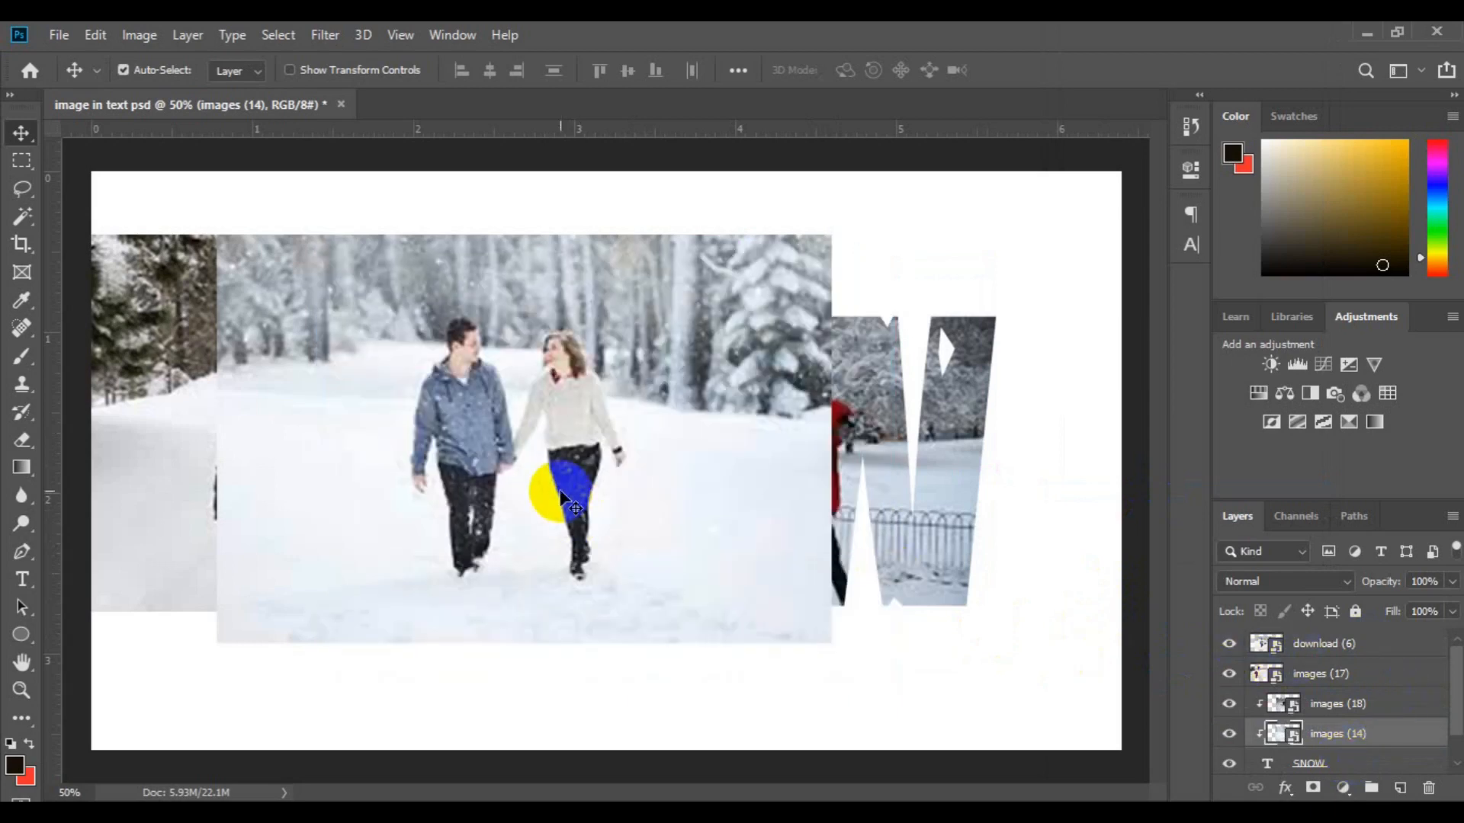
Move the "download (6)" picture down to the canvas's left edge, and hide the "download (6)" and "images (17)" layers.
{"action": "left_click_drag", "start_coordinate": [563, 440], "coordinate": [283, 526]}
{"action": "left_click_drag", "start_coordinate": [231, 484], "coordinate": [198, 456]}
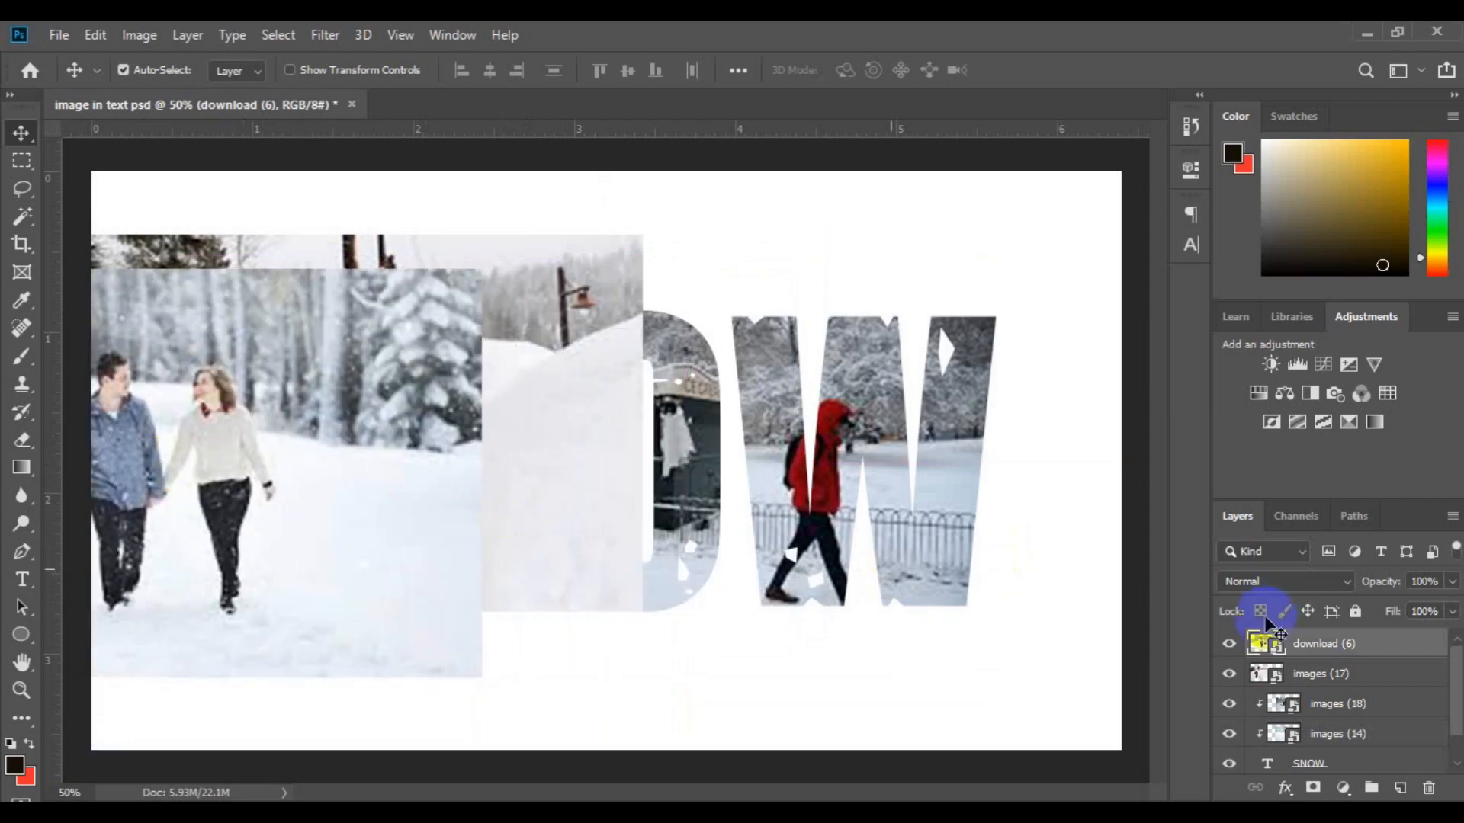
{"action": "left_click", "coordinate": [1230, 645]}
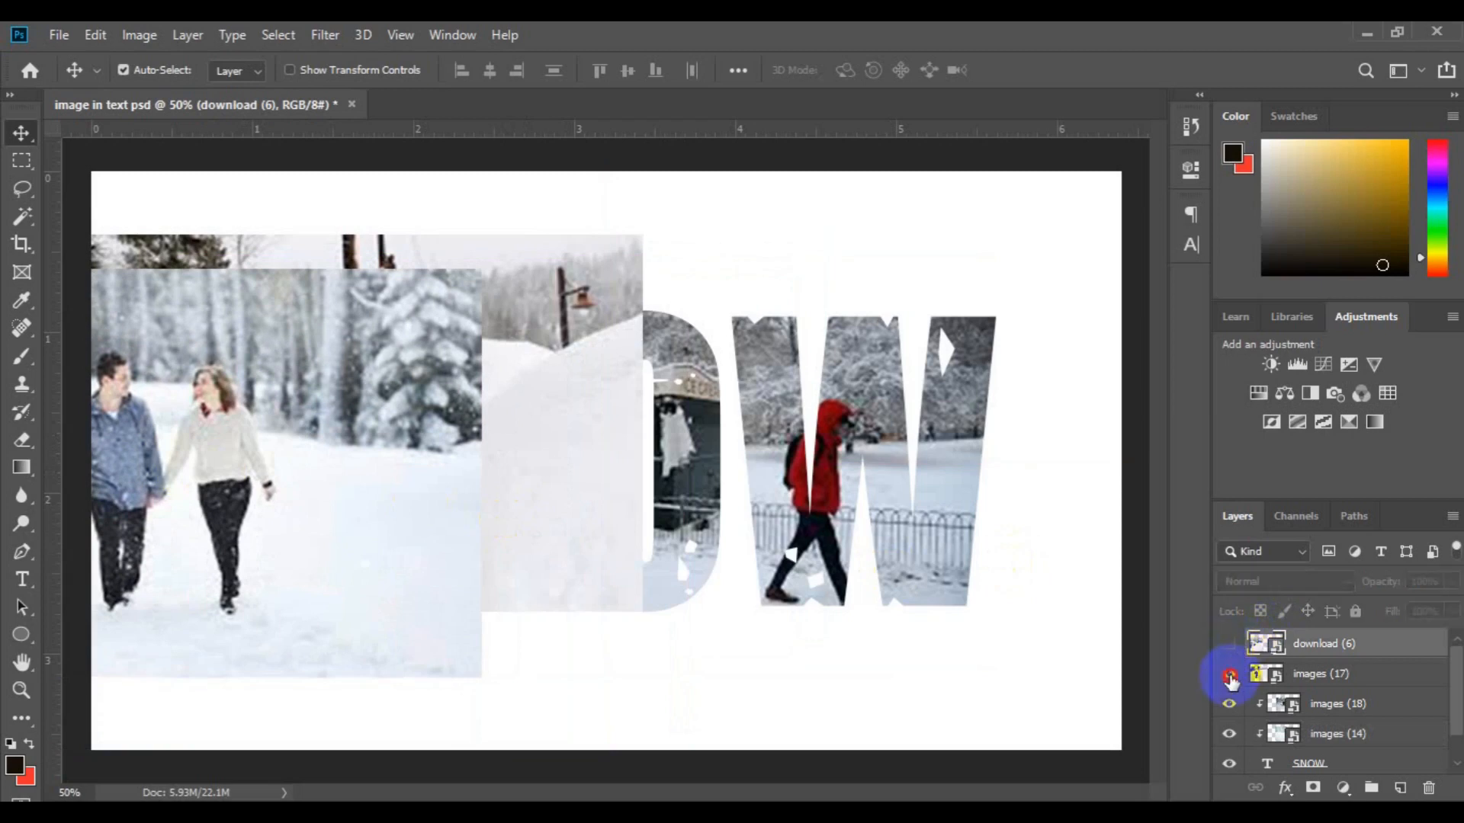
{"action": "left_click", "coordinate": [1230, 674]}
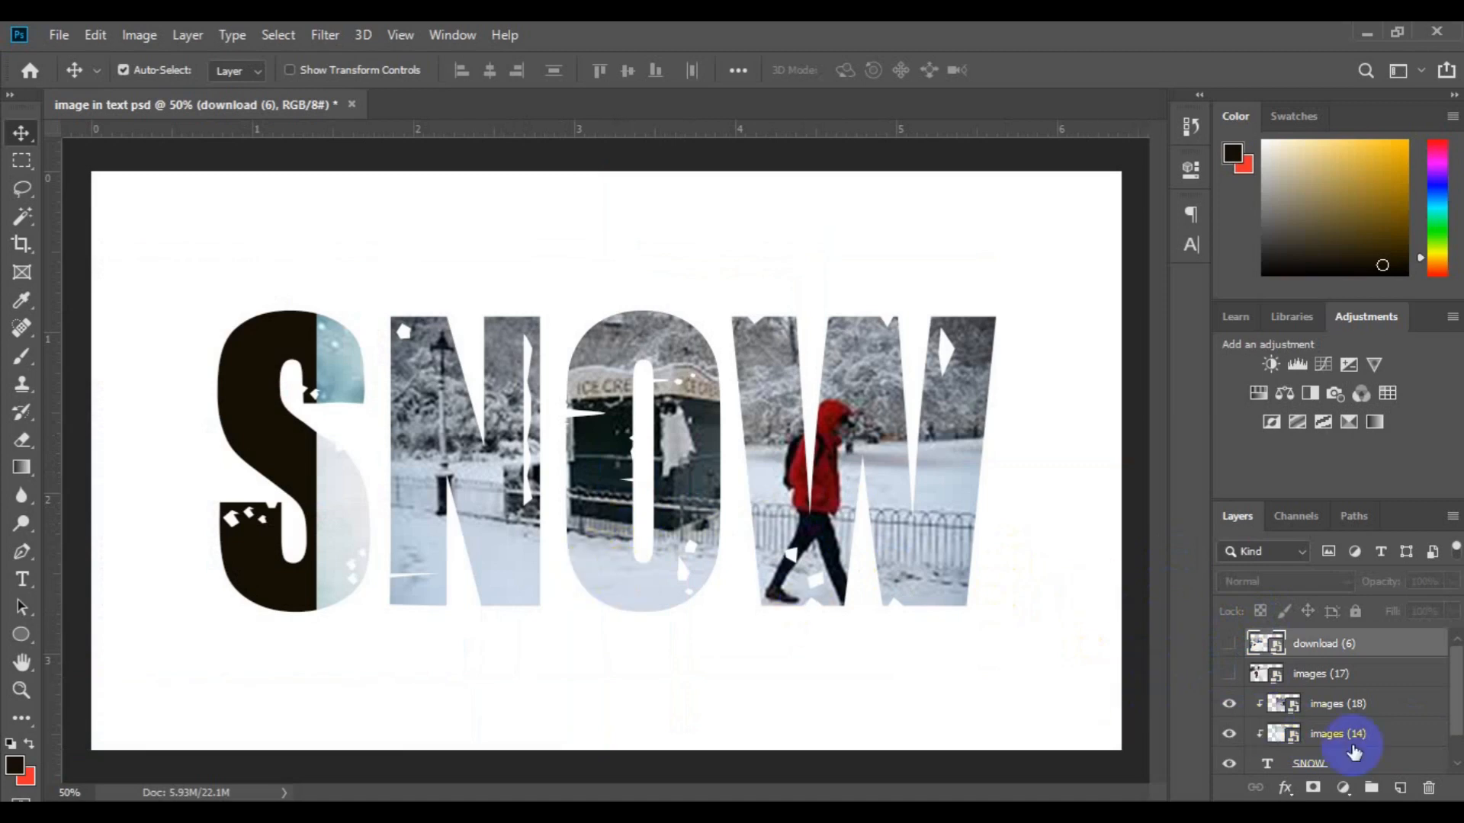
Scale the "images (14)" picture to about 86% and move it left so that it covers the whole S.
{"action": "left_click", "coordinate": [347, 496]}
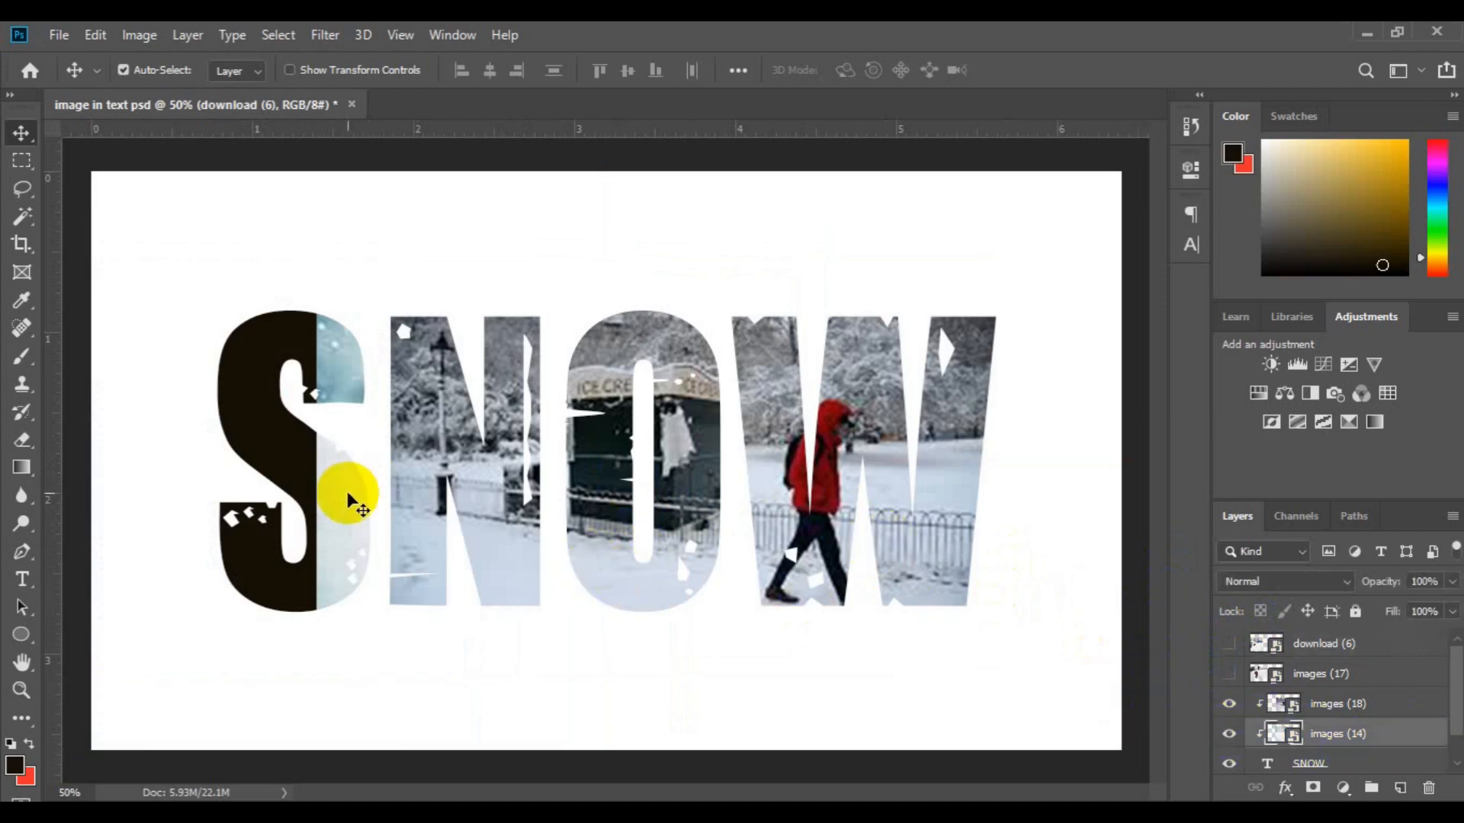
{"action": "key", "text": "ctrl"}
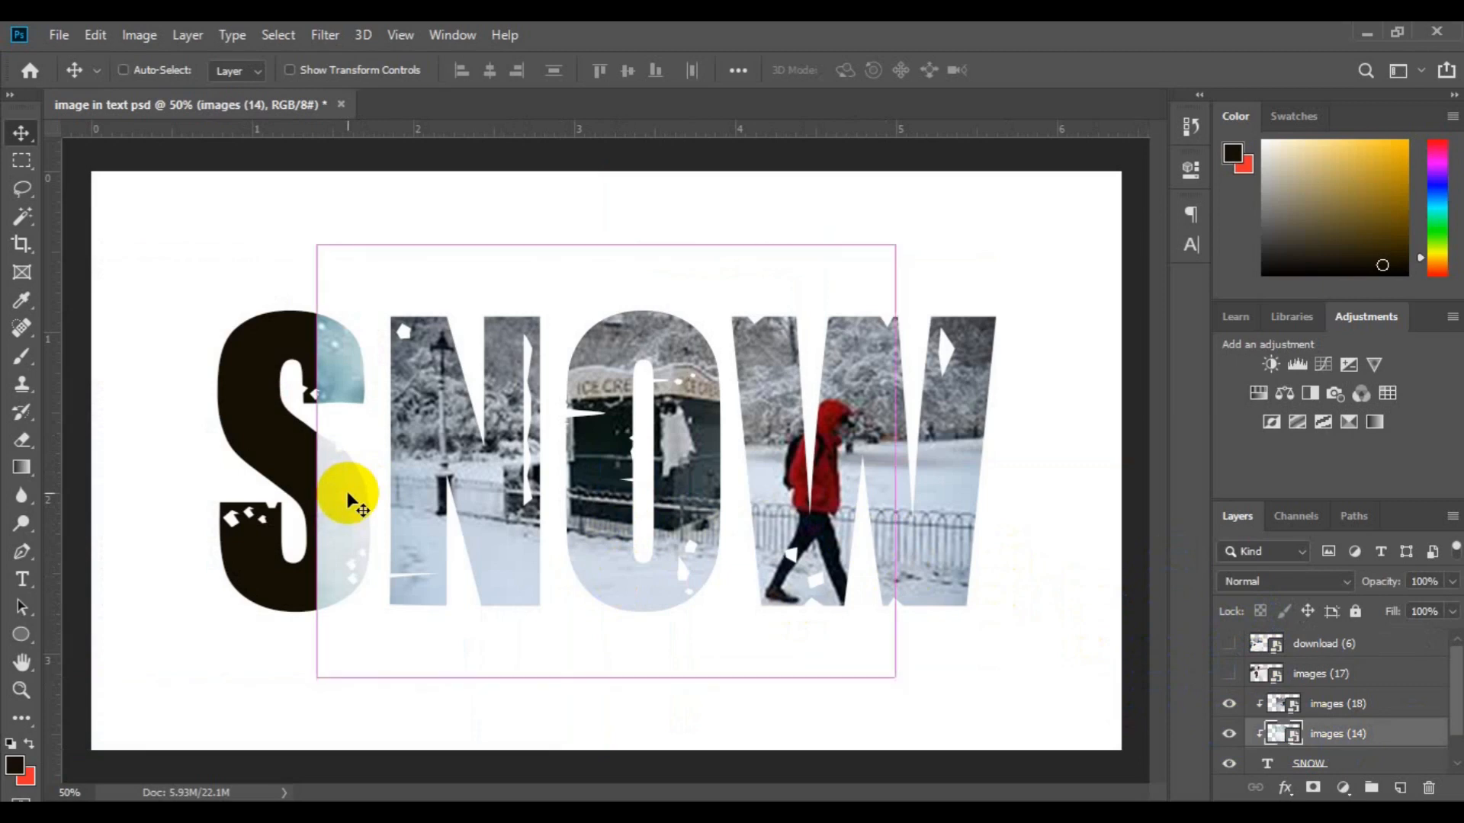
{"action": "key", "text": "ctrl+t"}
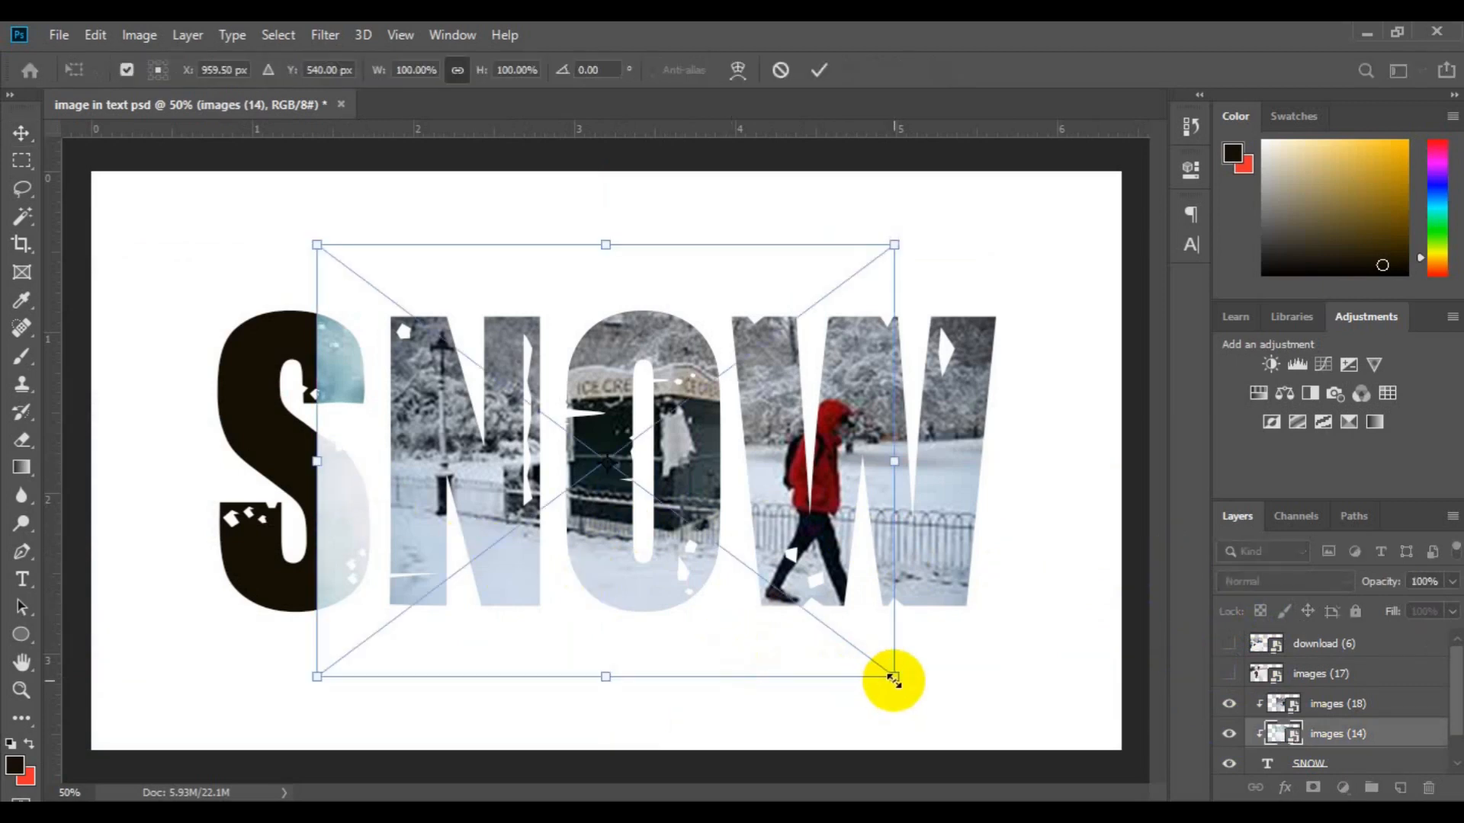
{"action": "left_click_drag", "start_coordinate": [893, 680], "coordinate": [815, 617]}
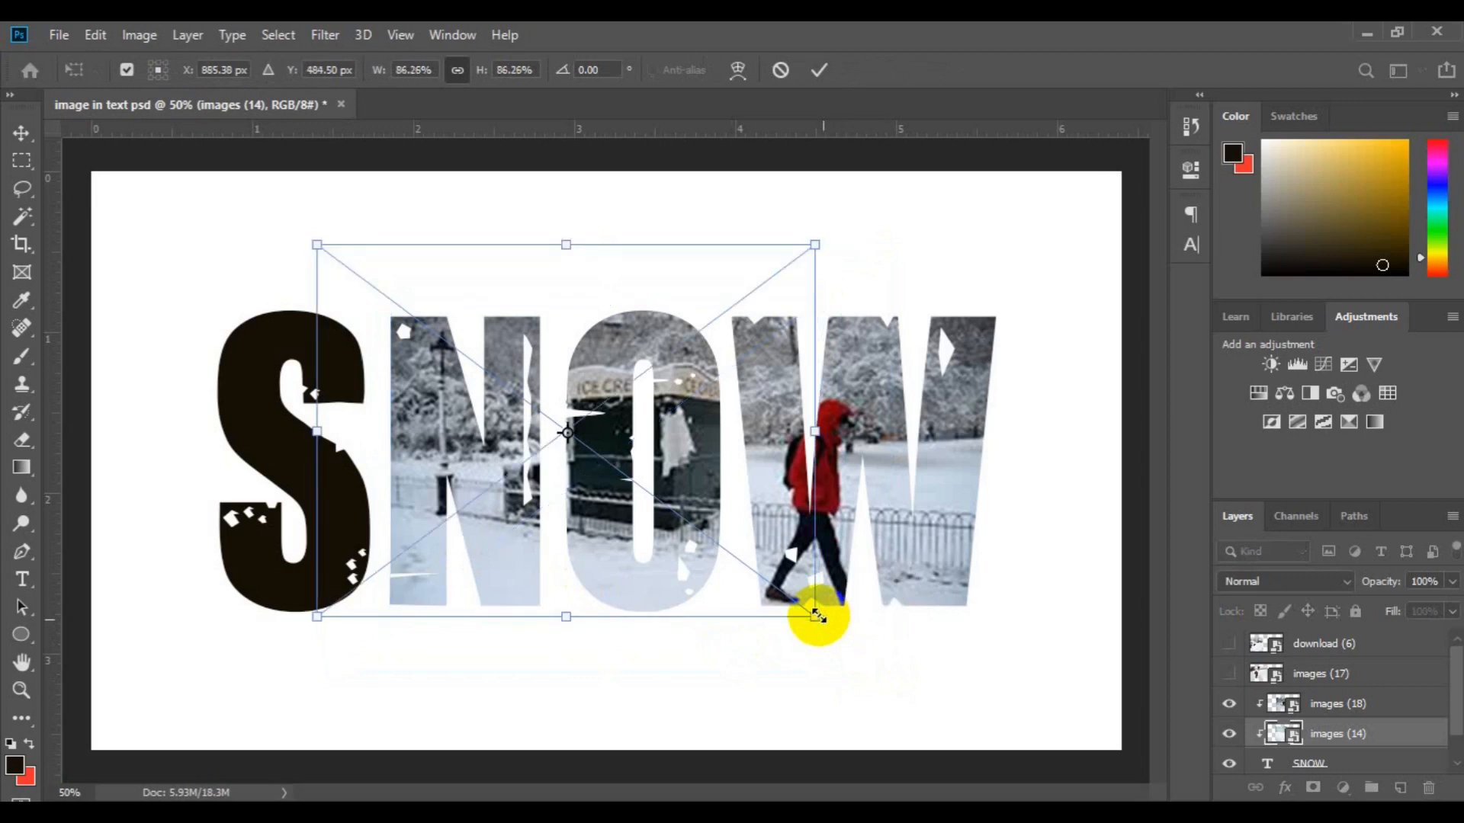
{"action": "left_click_drag", "start_coordinate": [560, 536], "coordinate": [429, 539]}
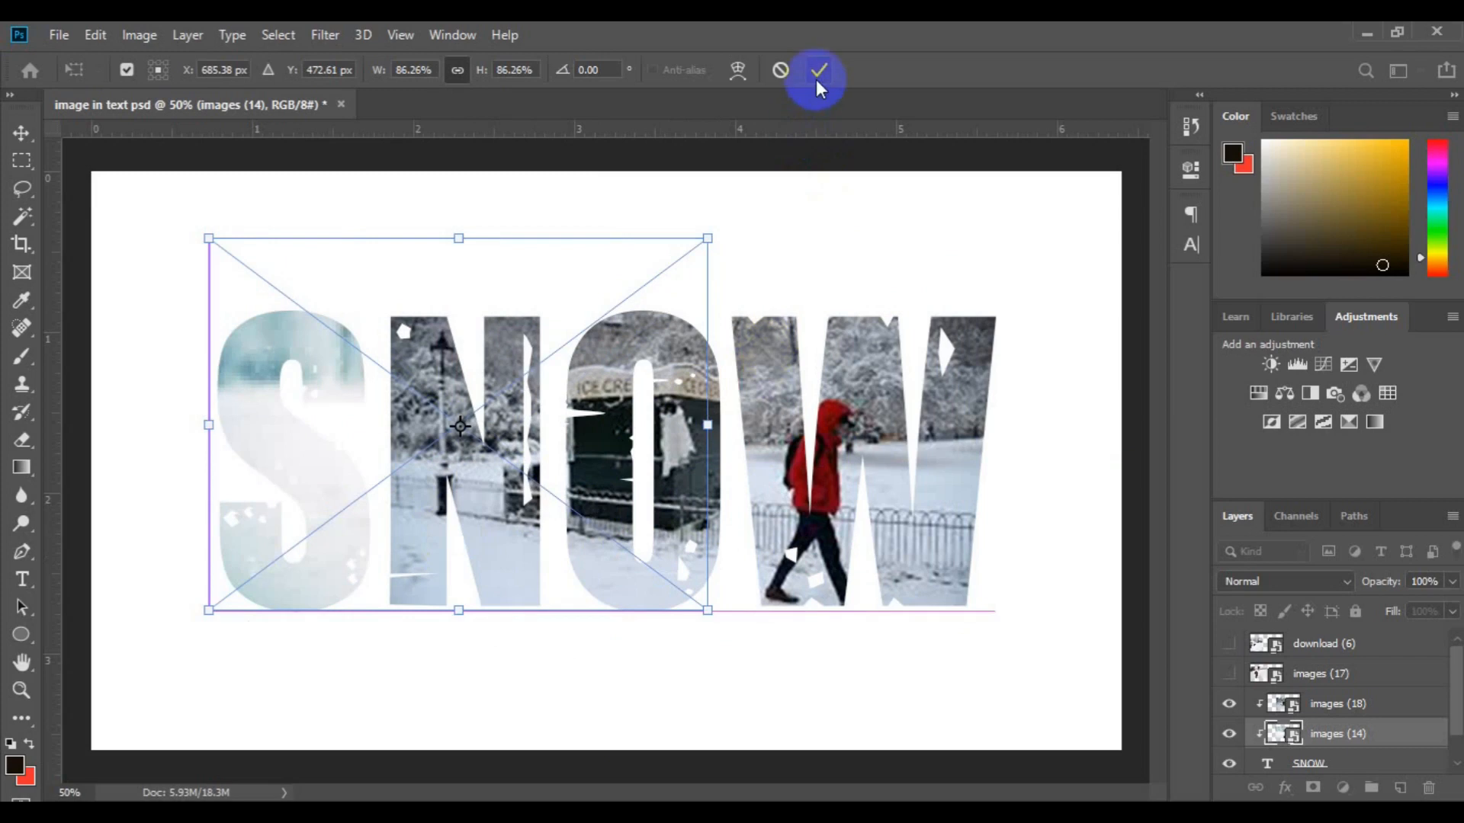
{"action": "left_click", "coordinate": [944, 302]}
Move the "images (18)" picture about 0.13 in right and 0.11 in up within the letters using Free Transform.
{"action": "left_click", "coordinate": [892, 413]}
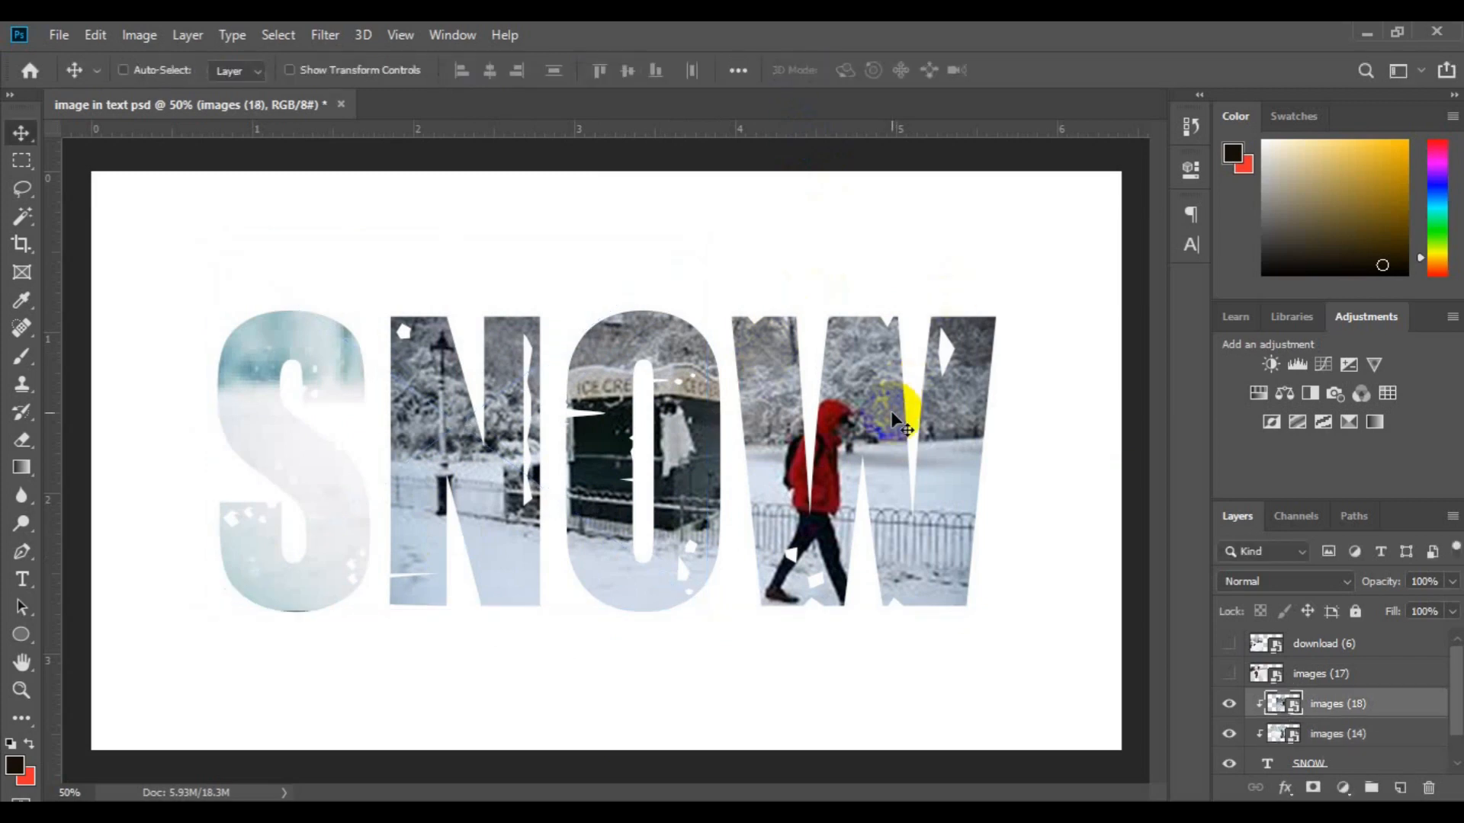
{"action": "key", "text": "ctrl+t"}
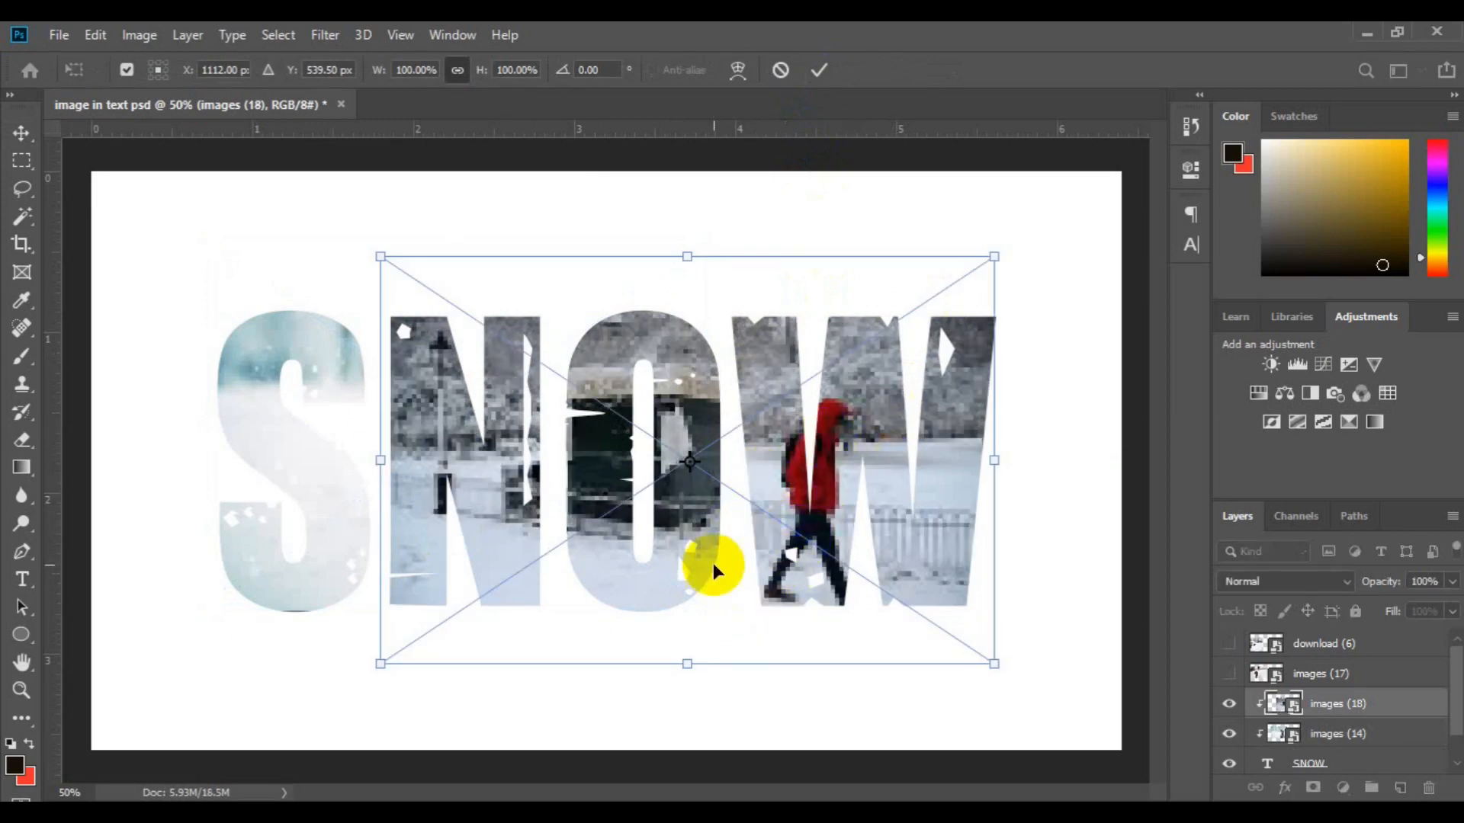
{"action": "left_click_drag", "start_coordinate": [728, 564], "coordinate": [736, 556]}
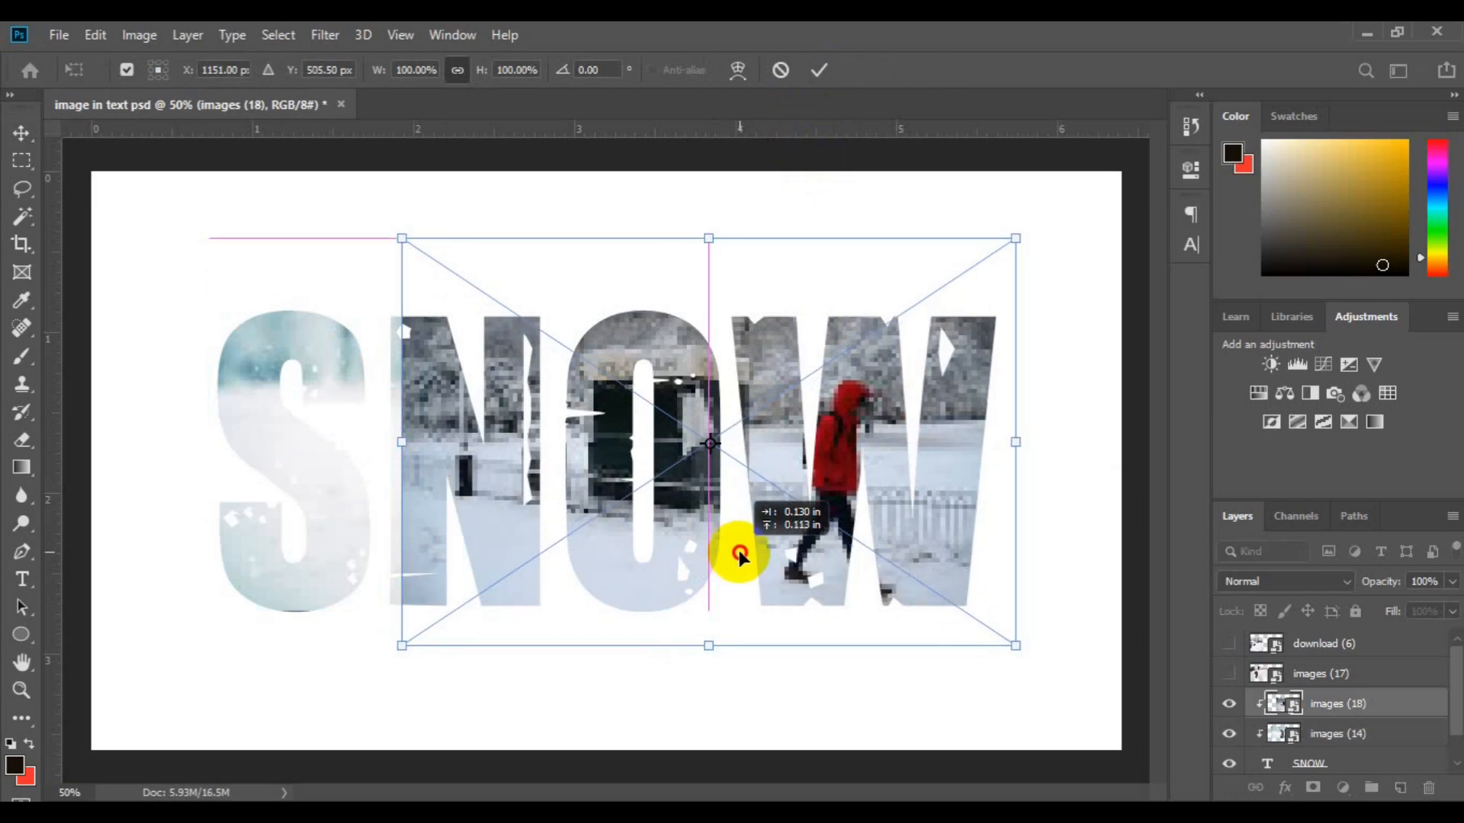
{"action": "left_click_drag", "start_coordinate": [738, 550], "coordinate": [738, 547]}
{"action": "key", "text": "Return"}
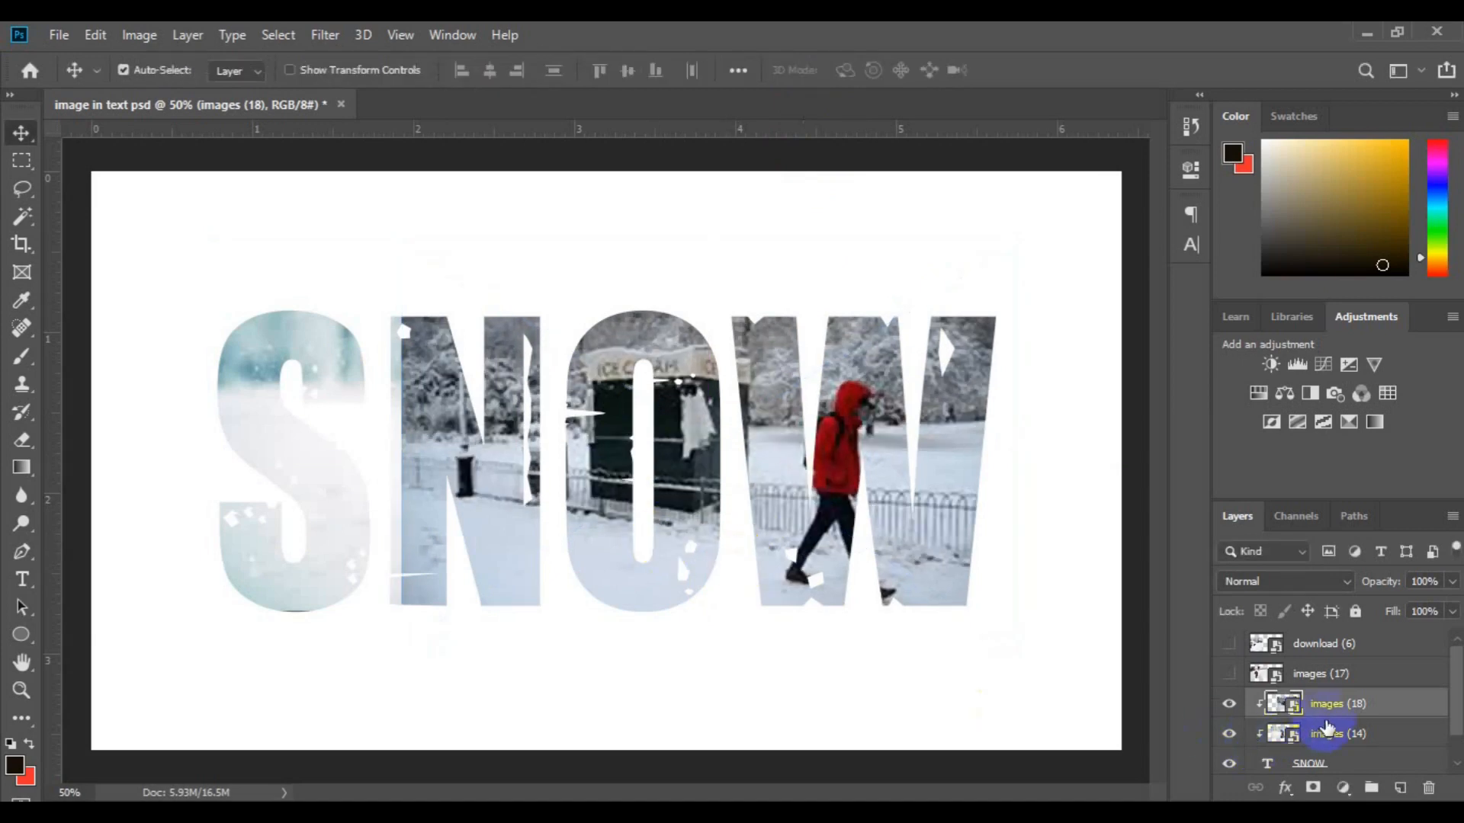
Rasterize the "images (18)" layer and copy a rectangular selection around the W to a new layer.
{"action": "right_click", "coordinate": [1341, 704]}
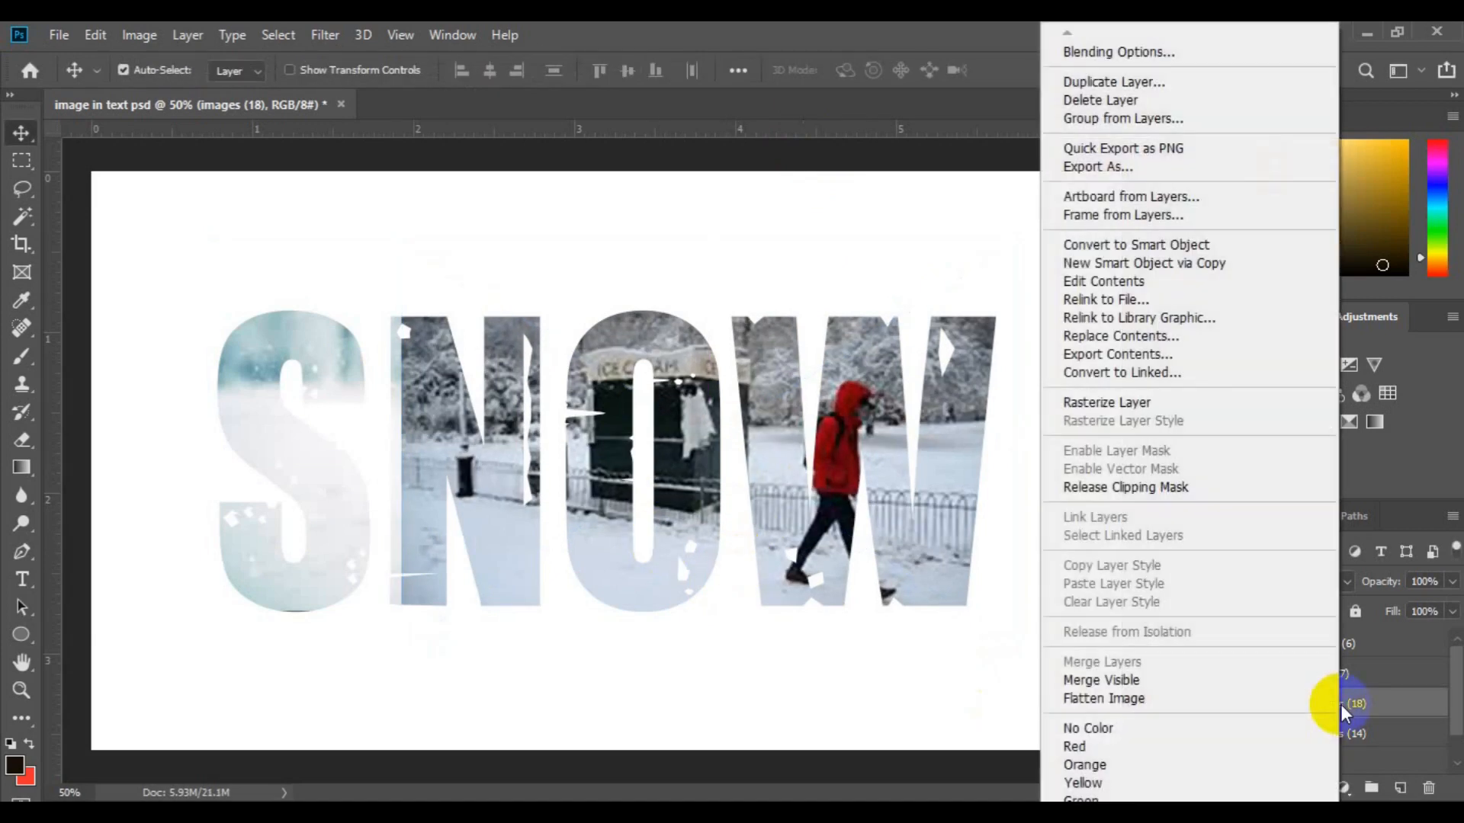
{"action": "left_click", "coordinate": [1125, 403]}
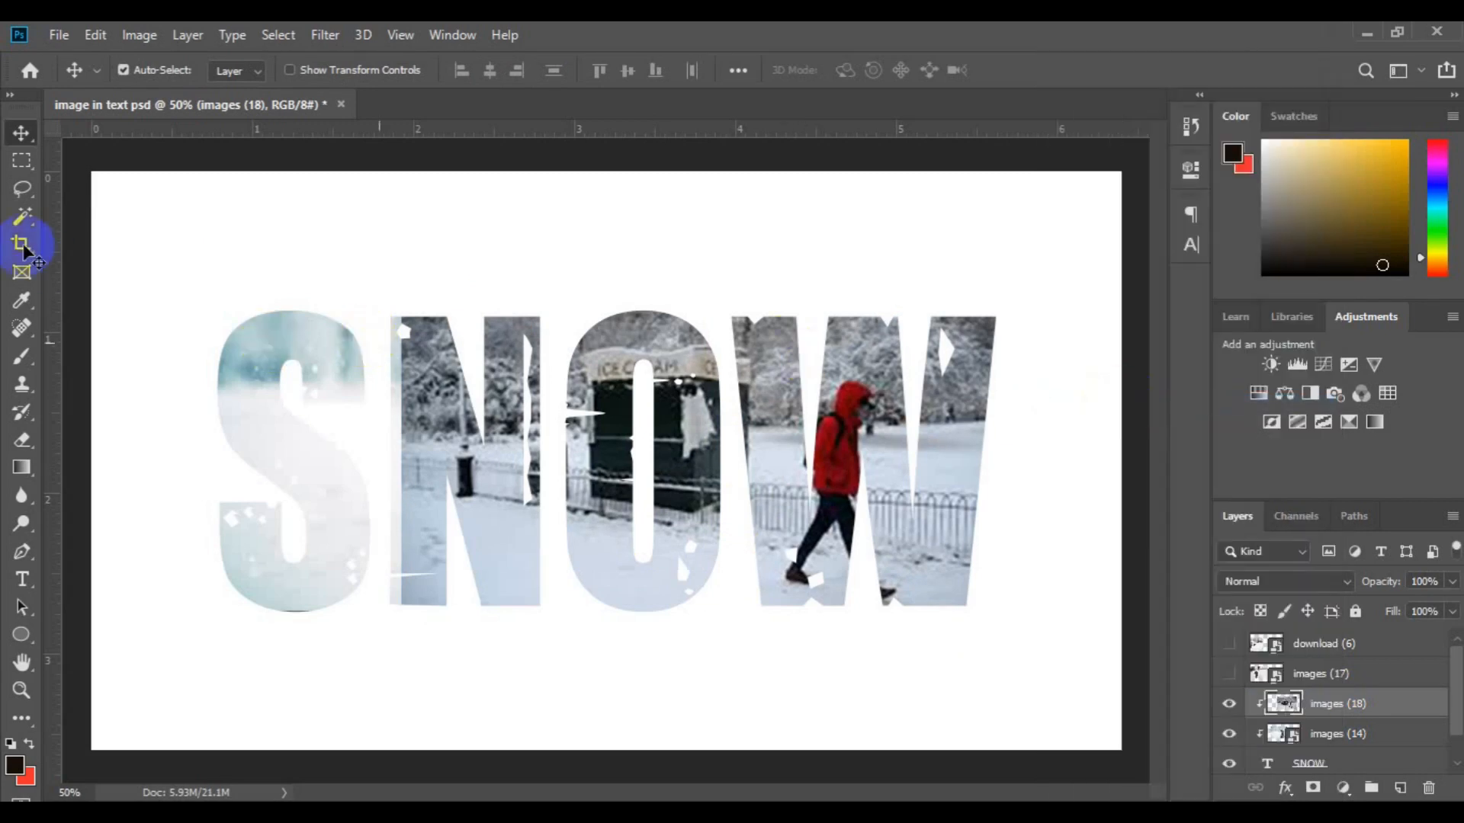
{"action": "left_click", "coordinate": [17, 176]}
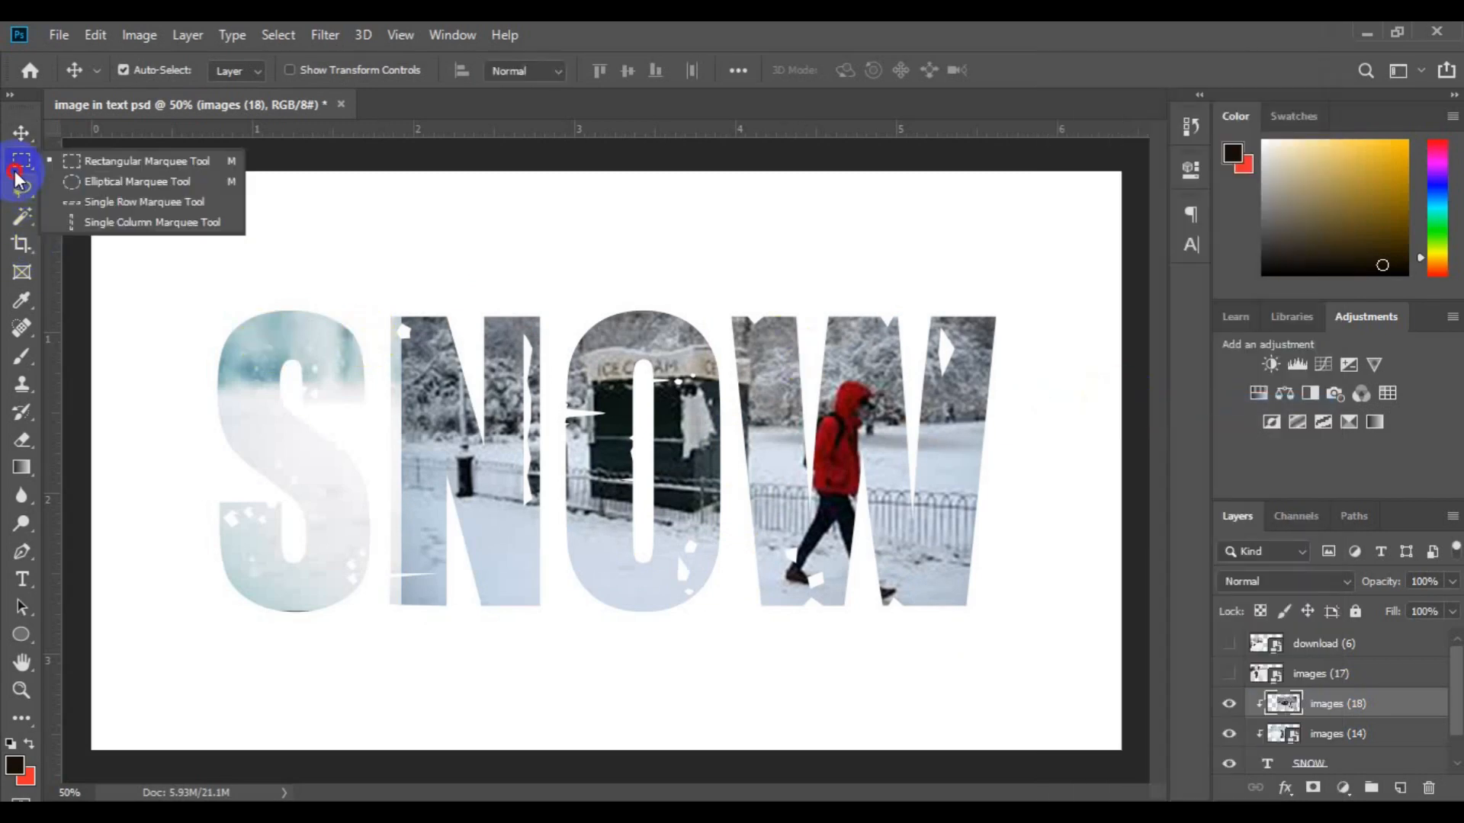
{"action": "left_click", "coordinate": [148, 162]}
{"action": "left_click_drag", "start_coordinate": [726, 305], "coordinate": [1002, 625]}
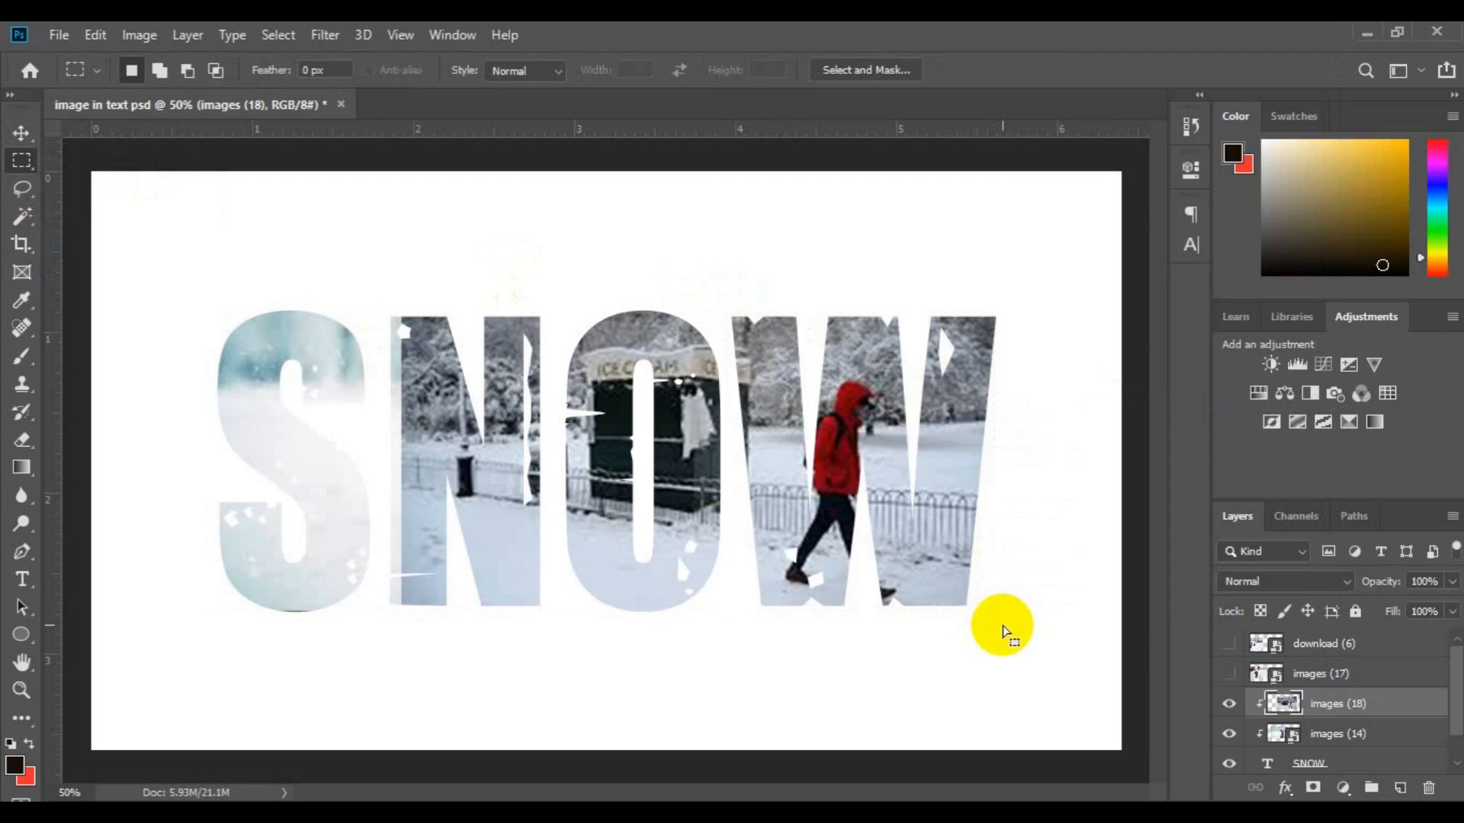
{"action": "key", "text": "ctrl+j"}
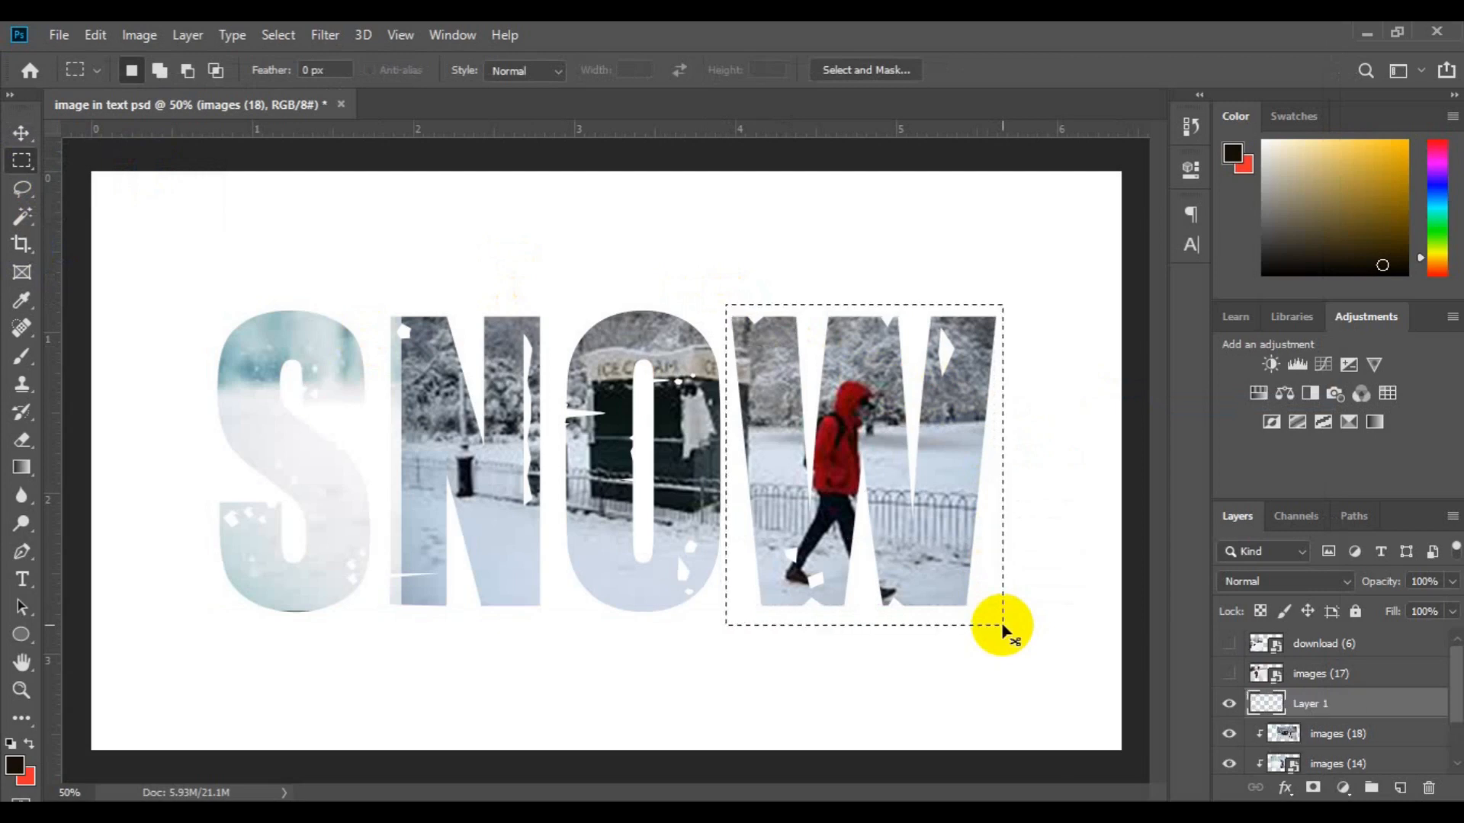
{"action": "key", "text": "v"}
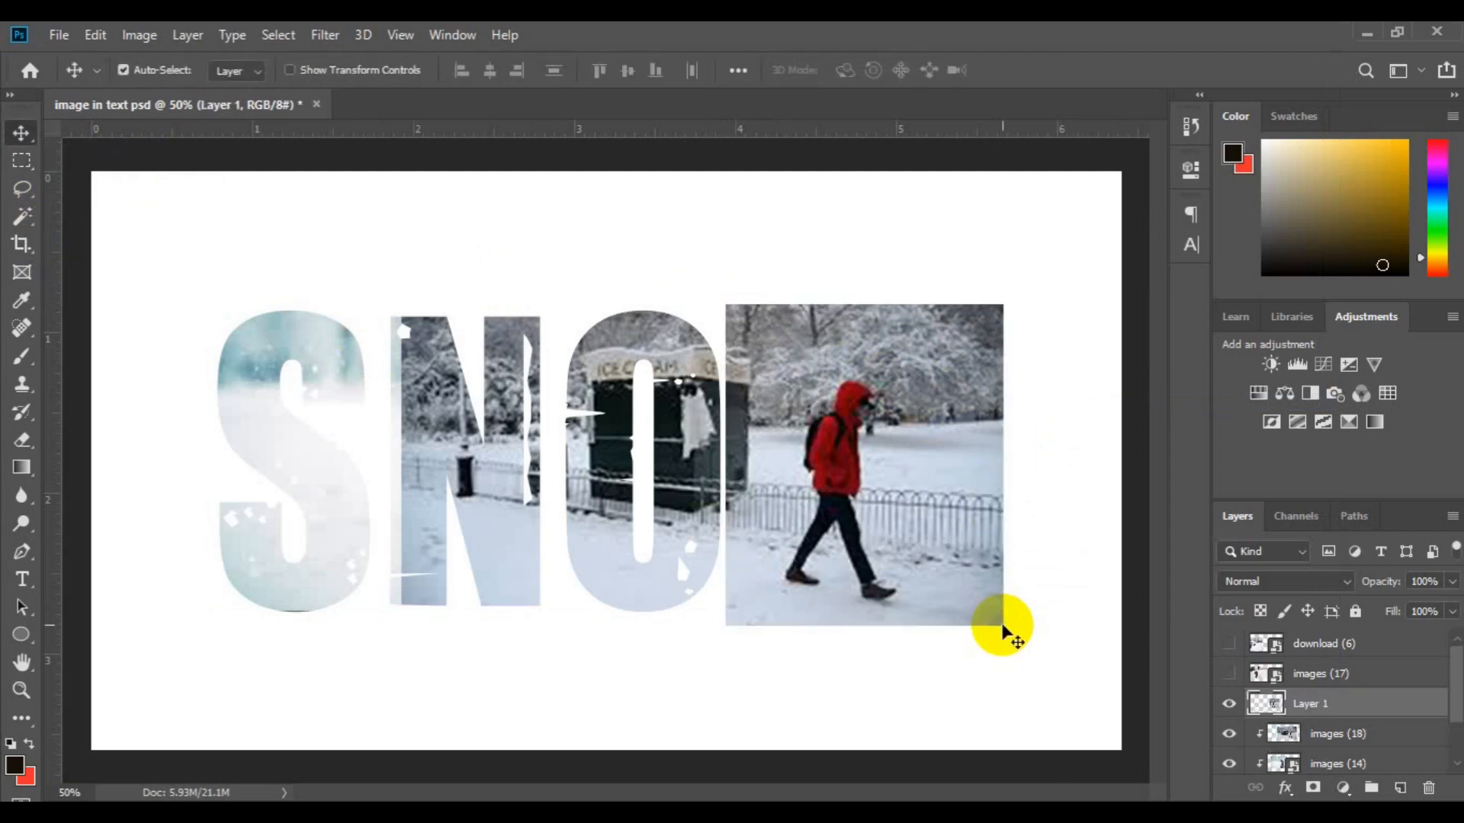
Delete the "images (18)" layer and clip the copied W piece, Layer 1, to the SNOW text.
{"action": "left_click", "coordinate": [1345, 743]}
{"action": "key", "text": "Delete"}
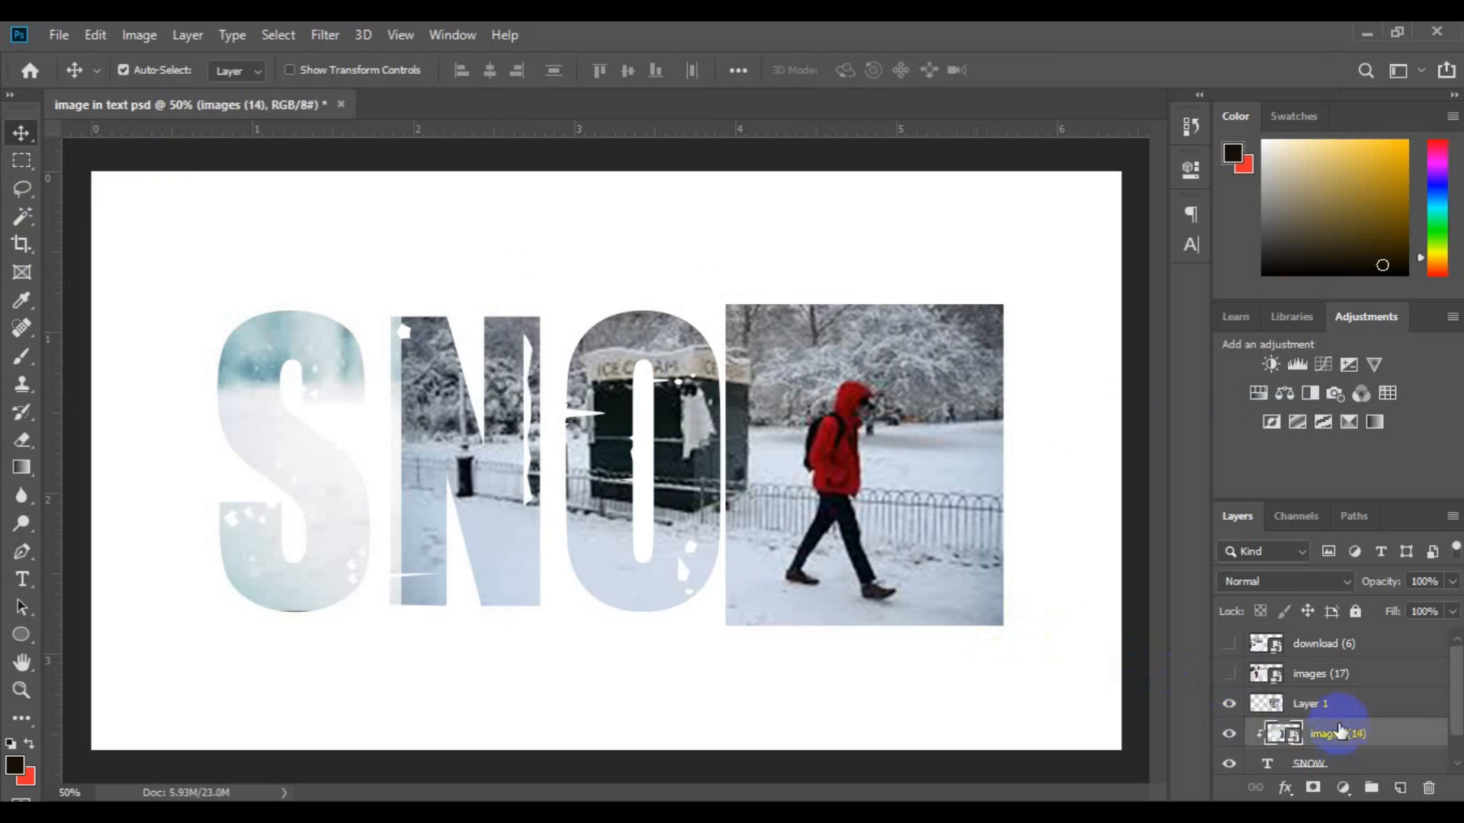
{"action": "left_click", "coordinate": [1321, 709]}
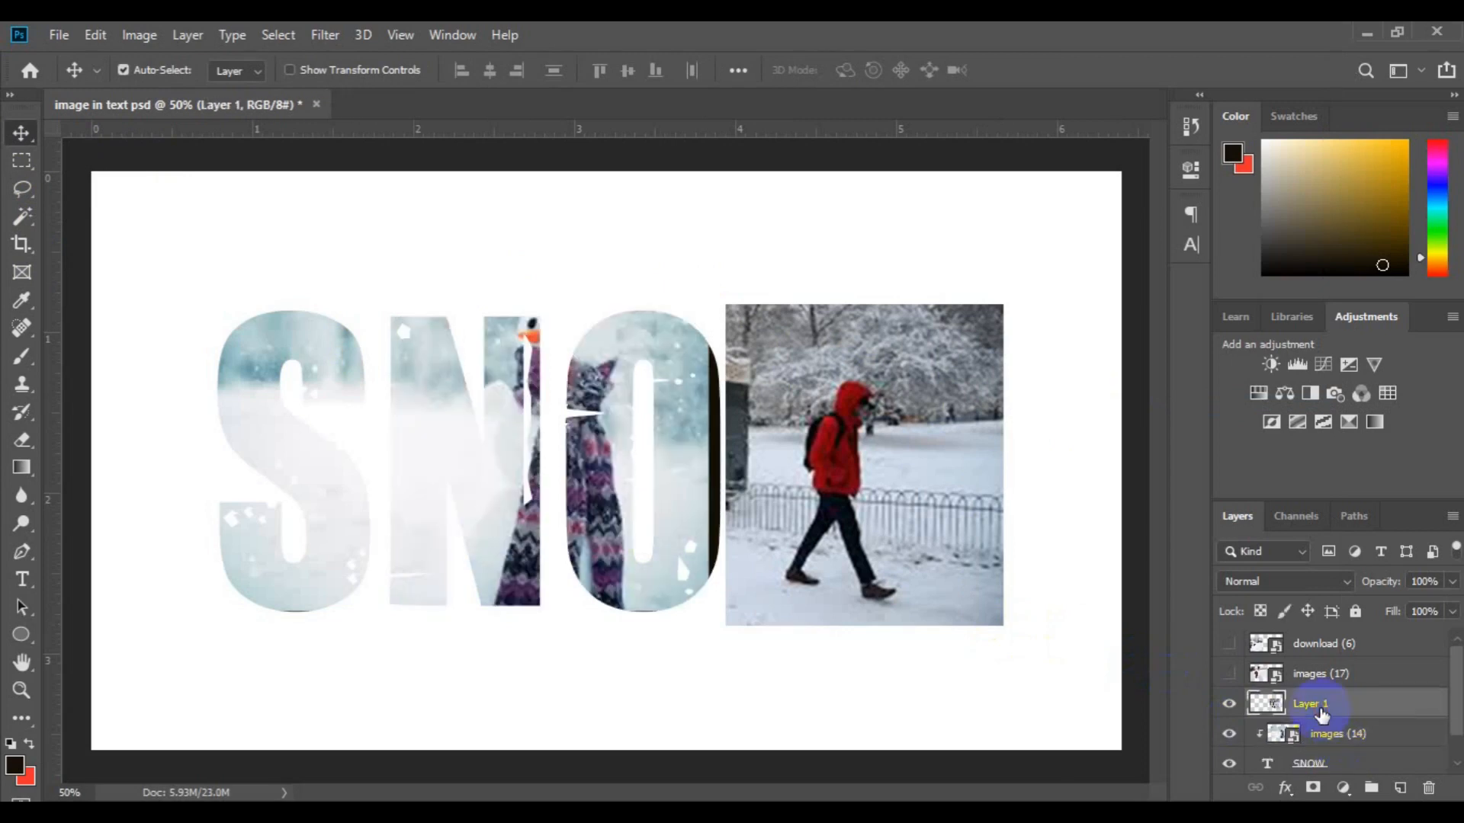
{"action": "right_click", "coordinate": [1321, 710]}
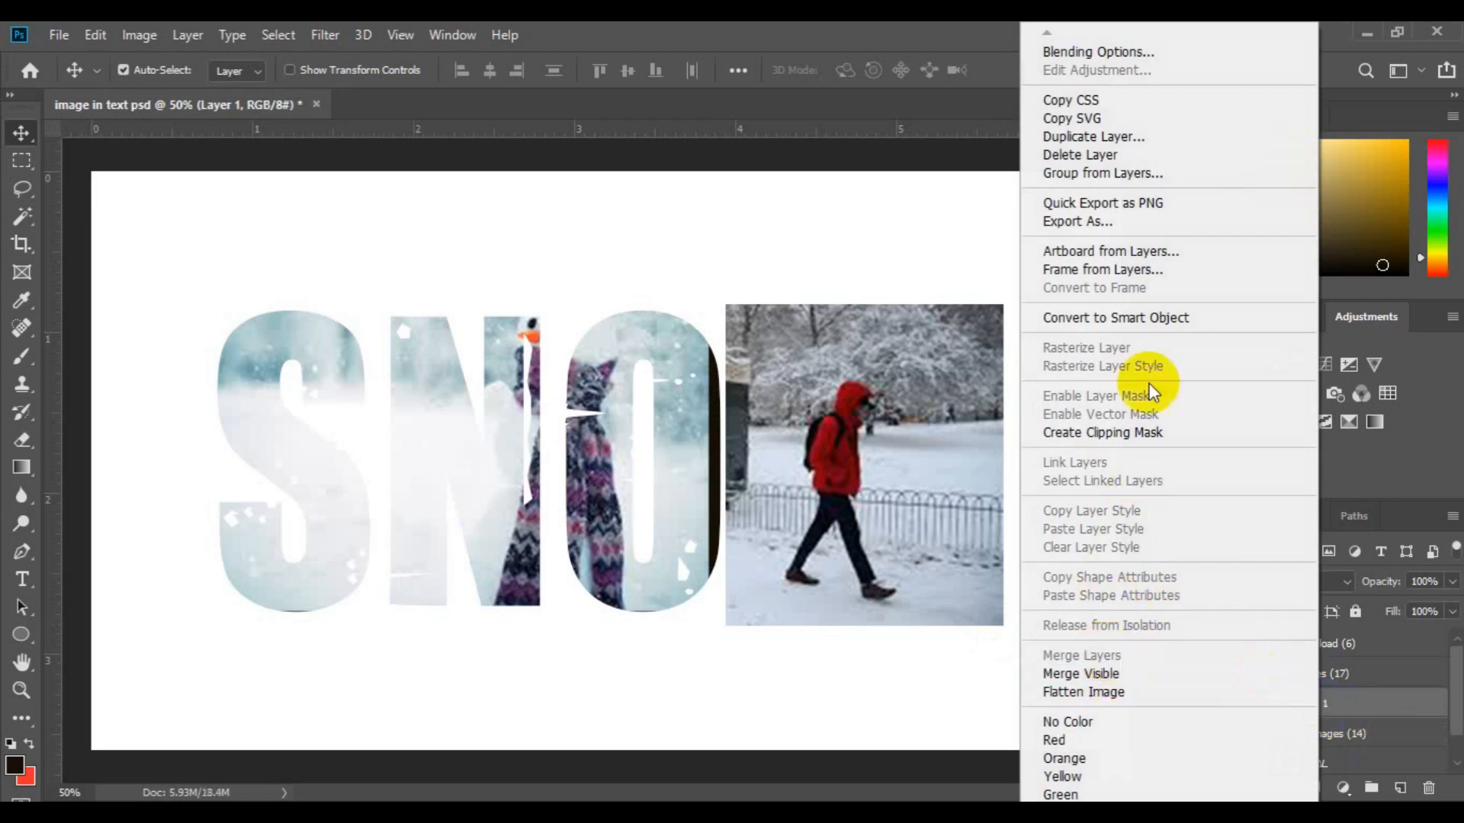
{"action": "left_click", "coordinate": [1127, 432]}
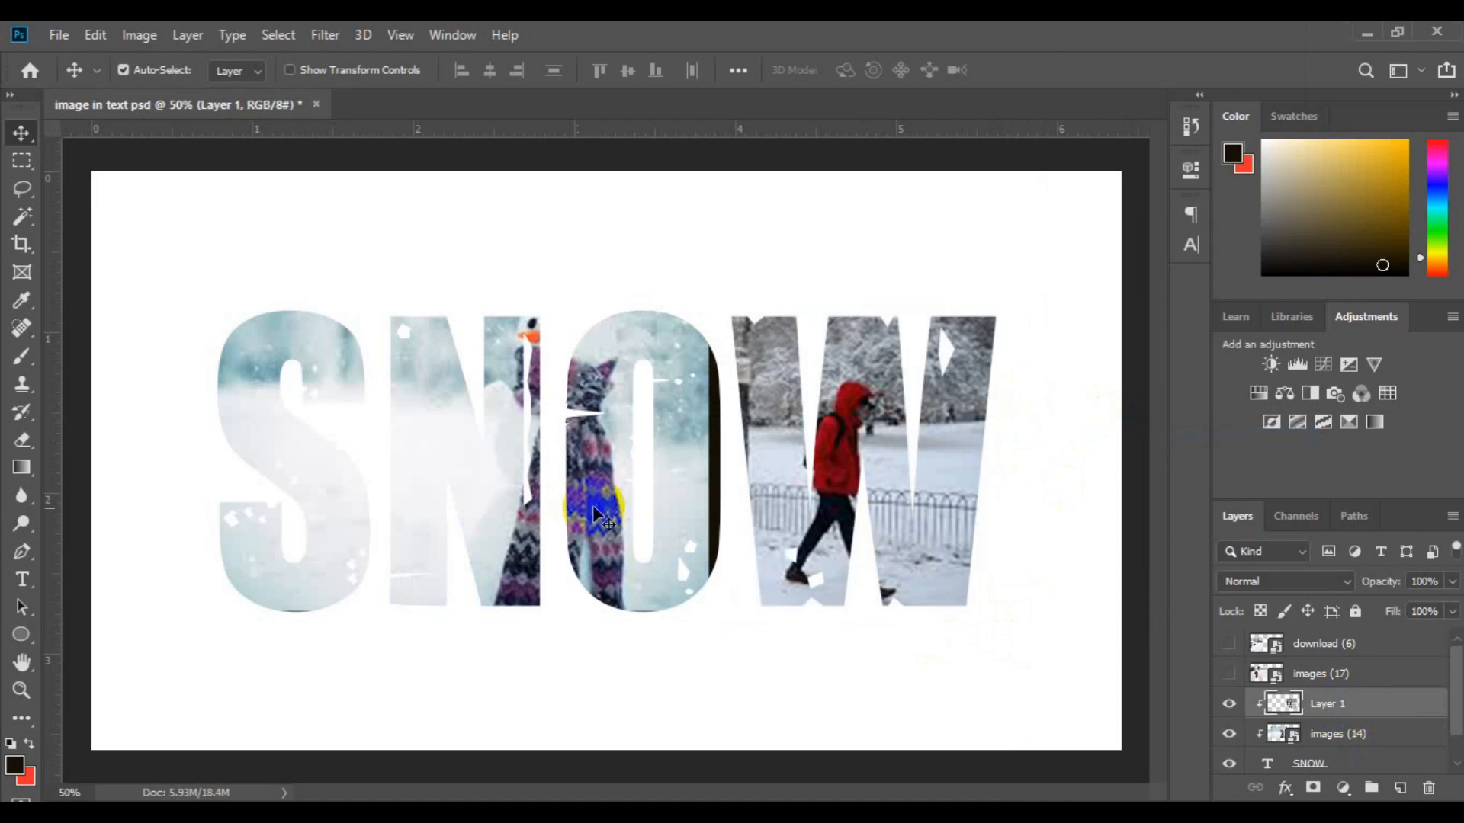
Move the "images (14)" picture right with Free Transform so that the snowman fills the O.
{"action": "left_click", "coordinate": [518, 519]}
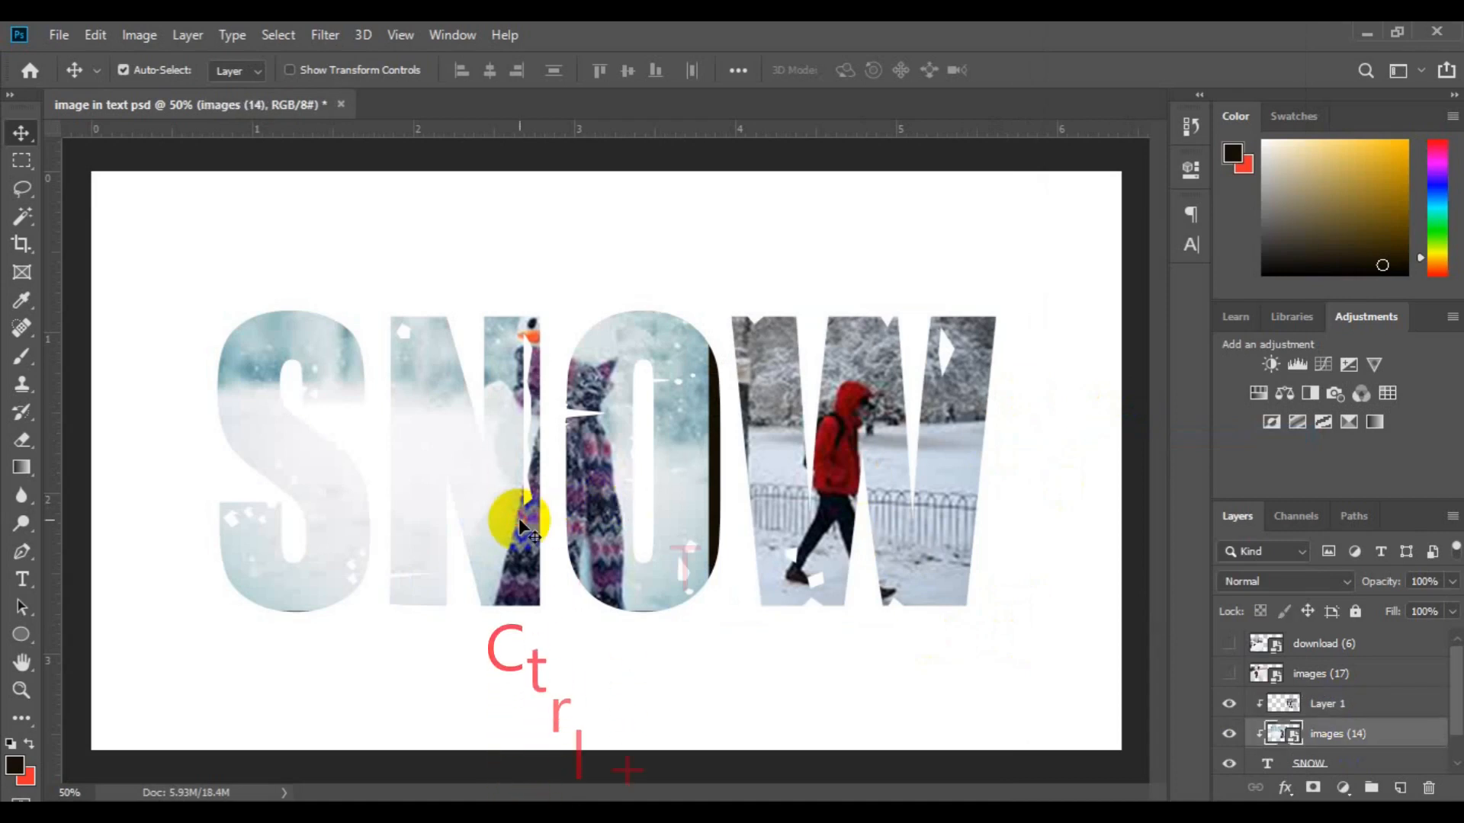
{"action": "key", "text": "ctrl+t"}
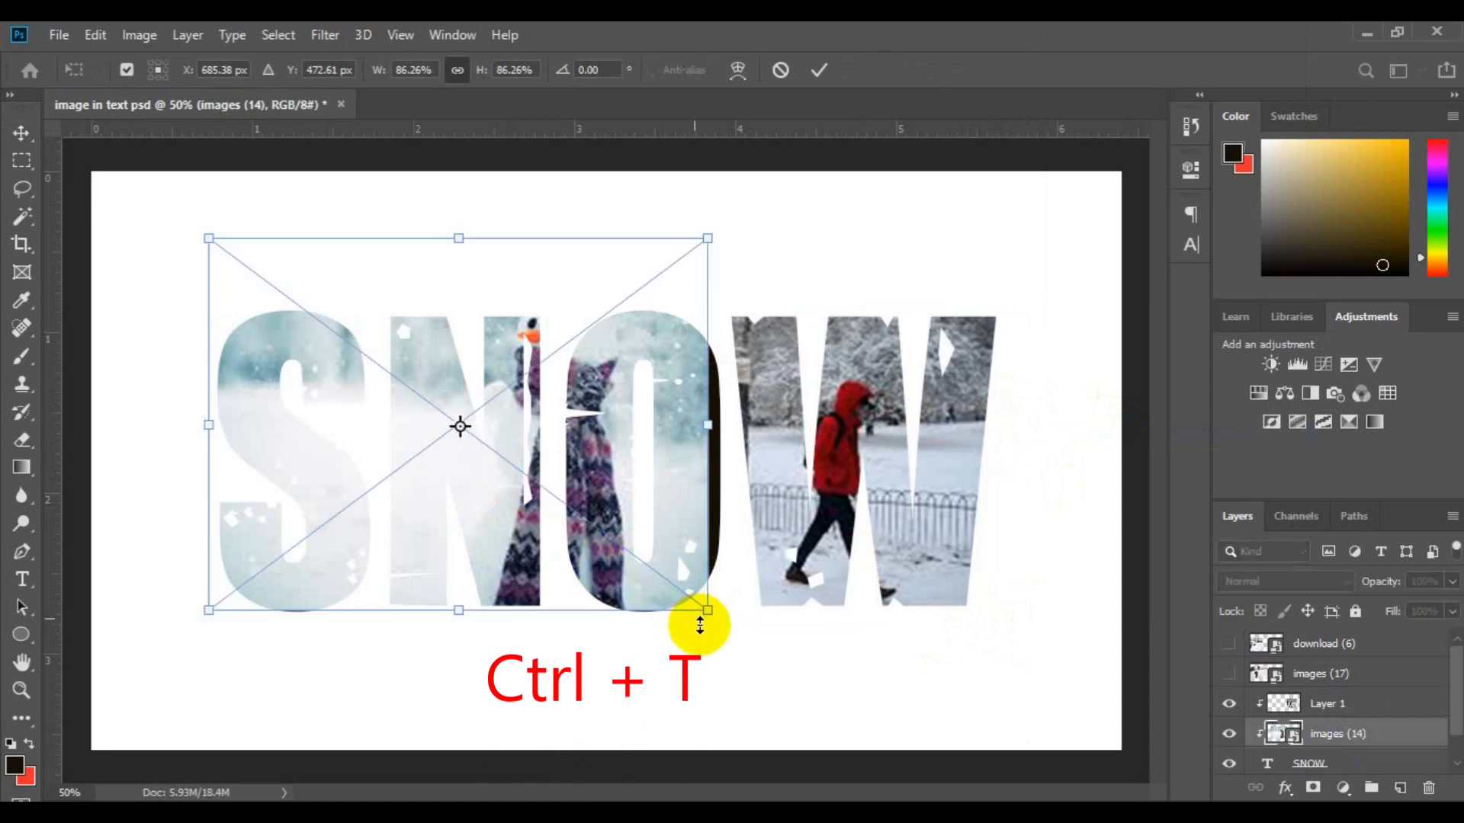
{"action": "mouse_move", "coordinate": [622, 538]}
{"action": "left_mouse_down"}
{"action": "mouse_move", "coordinate": [630, 527]}
{"action": "mouse_move", "coordinate": [660, 560]}
{"action": "mouse_move", "coordinate": [649, 536]}
{"action": "left_mouse_up"}
{"action": "key", "text": "Return"}
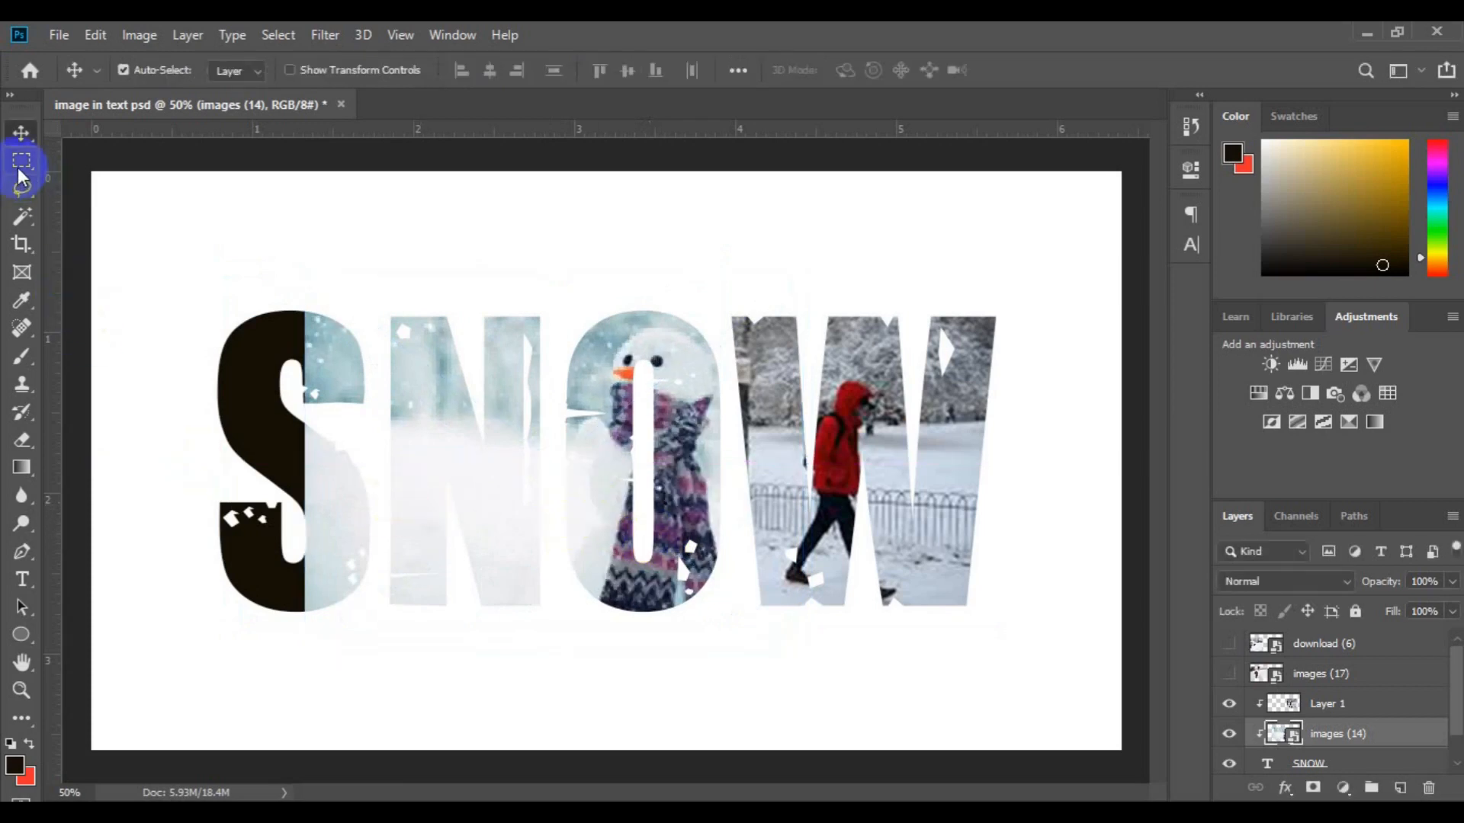
Copy a rectangular selection of the "images (14)" picture around the O to a new layer.
{"action": "left_click_drag", "start_coordinate": [20, 172], "coordinate": [127, 160]}
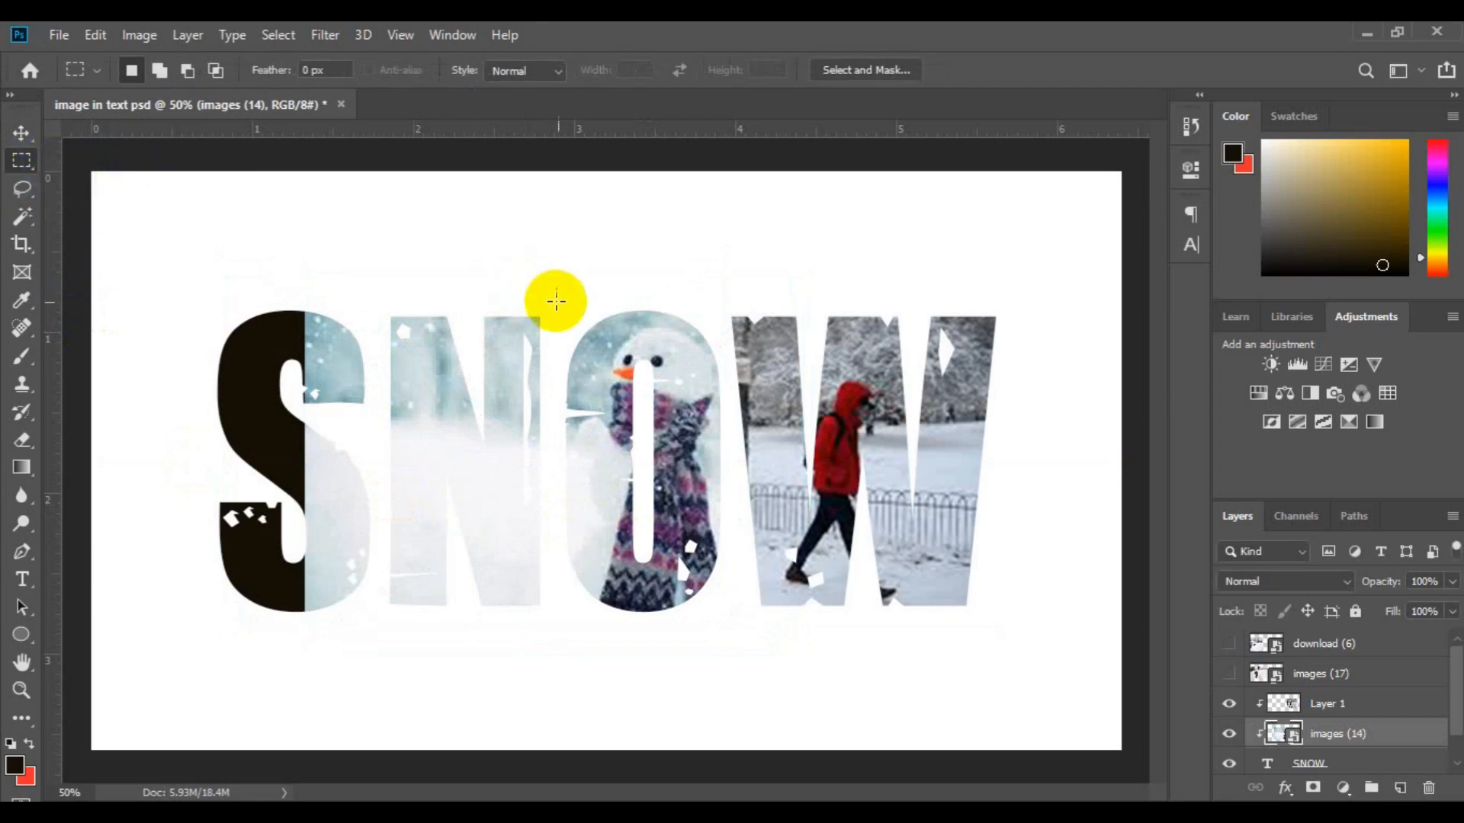
{"action": "left_click_drag", "start_coordinate": [554, 298], "coordinate": [739, 616]}
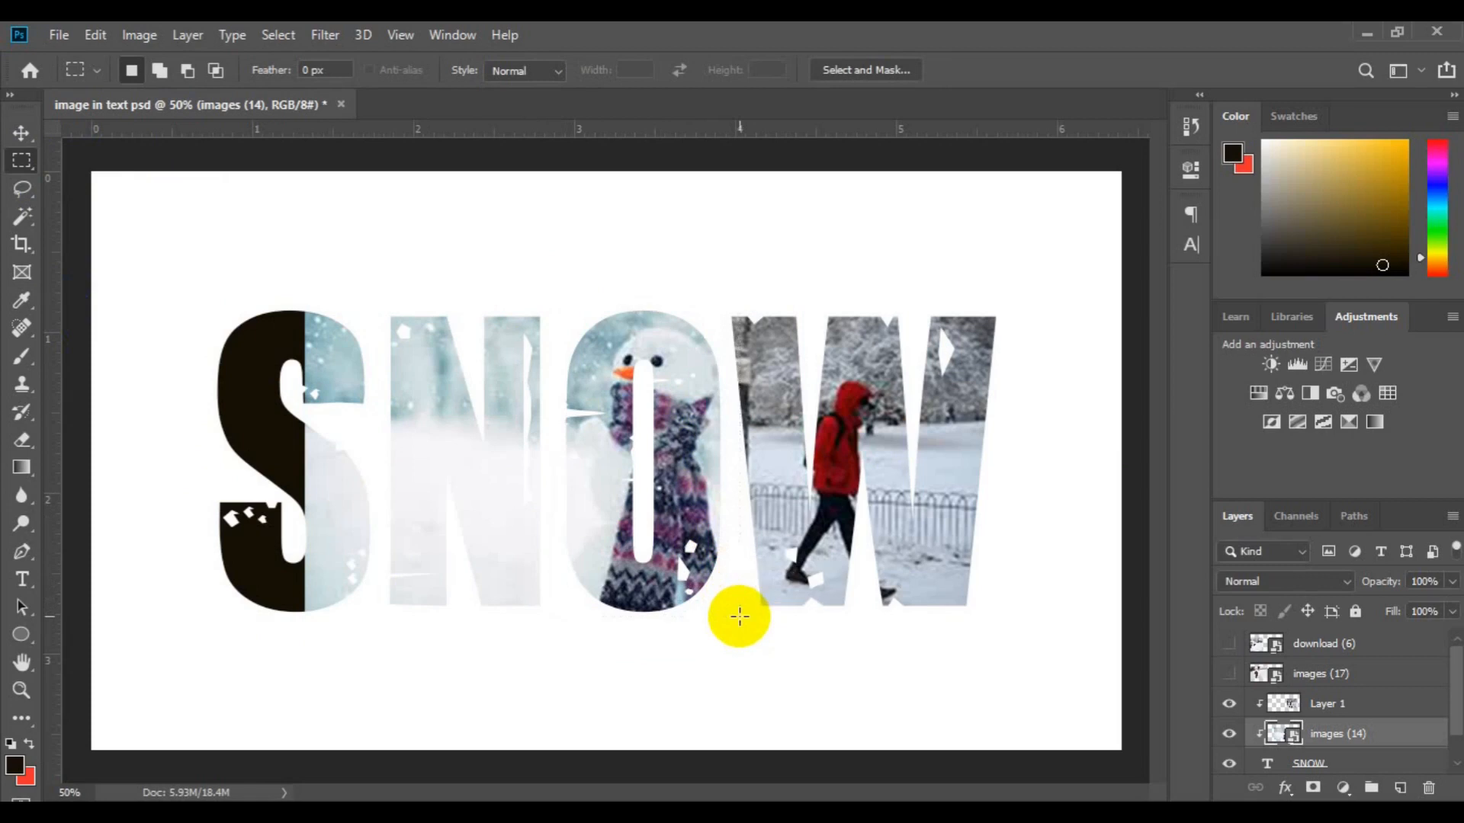
{"action": "left_click_drag", "start_coordinate": [695, 532], "coordinate": [692, 539]}
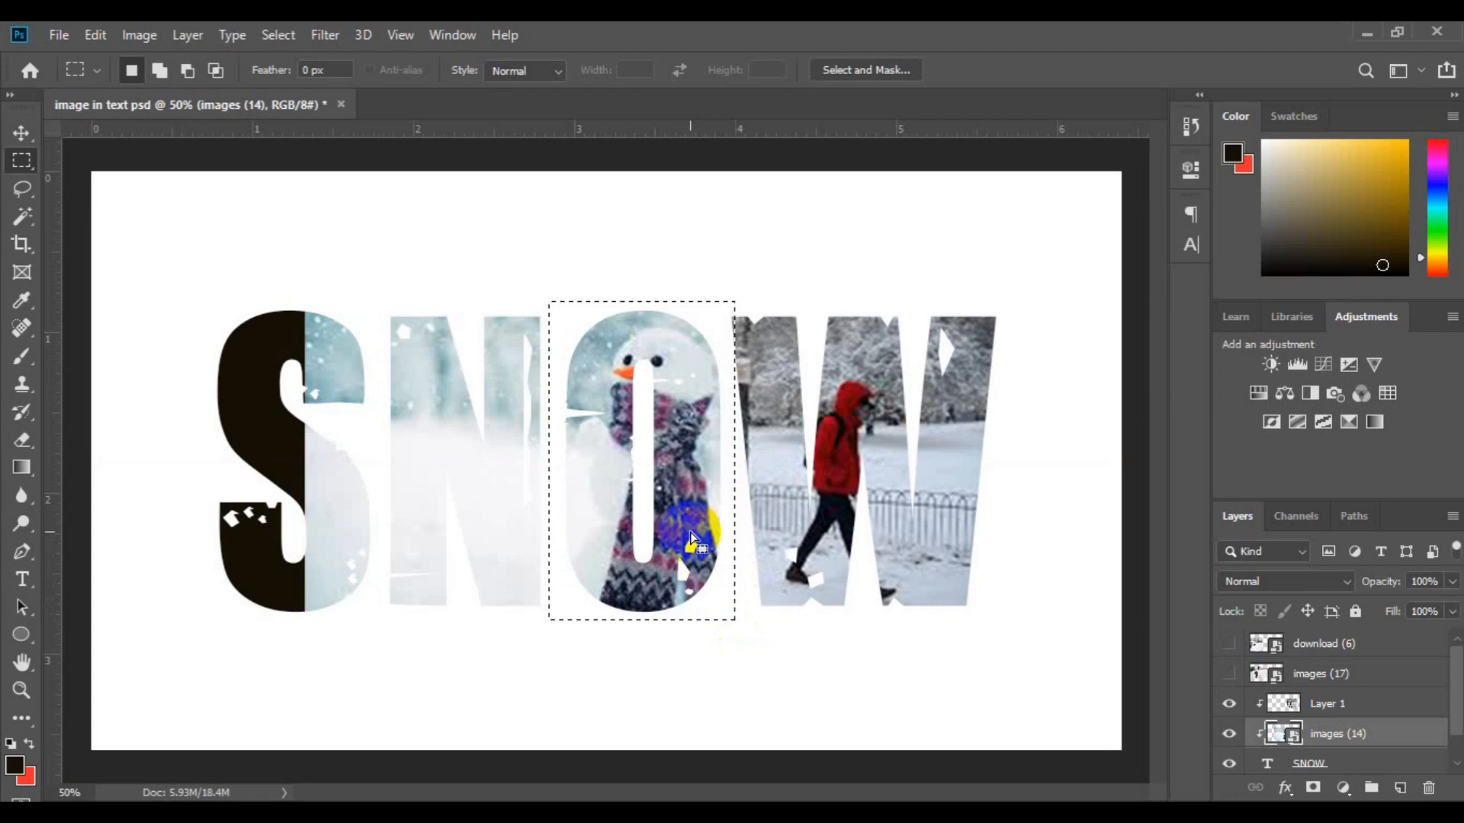
{"action": "key", "text": "ctrl+j"}
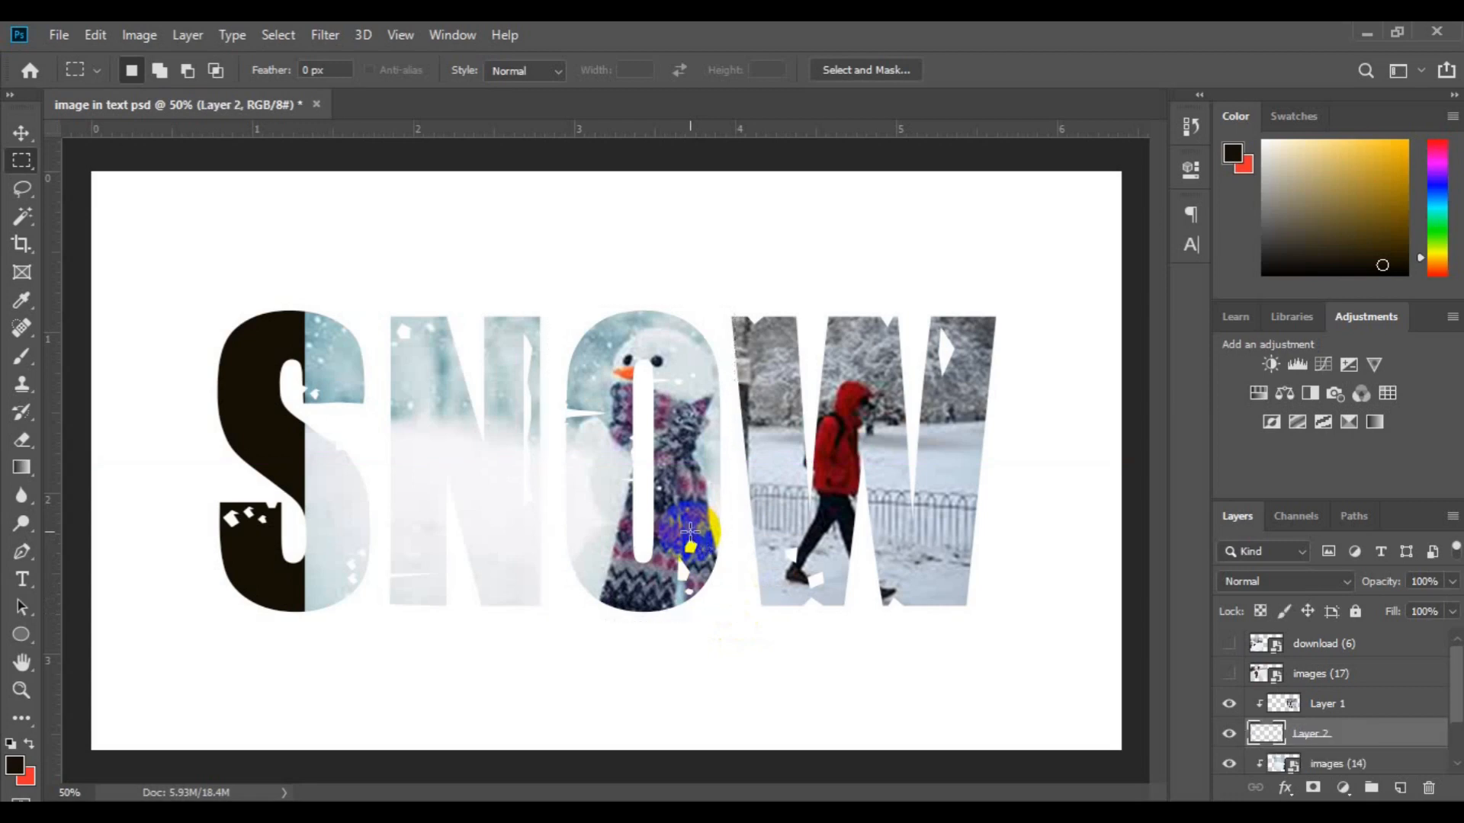
{"action": "key", "text": "v"}
Delete the "images (14)" layer and clip the copied O piece, Layer 2, to the SNOW text.
{"action": "left_click", "coordinate": [1254, 735]}
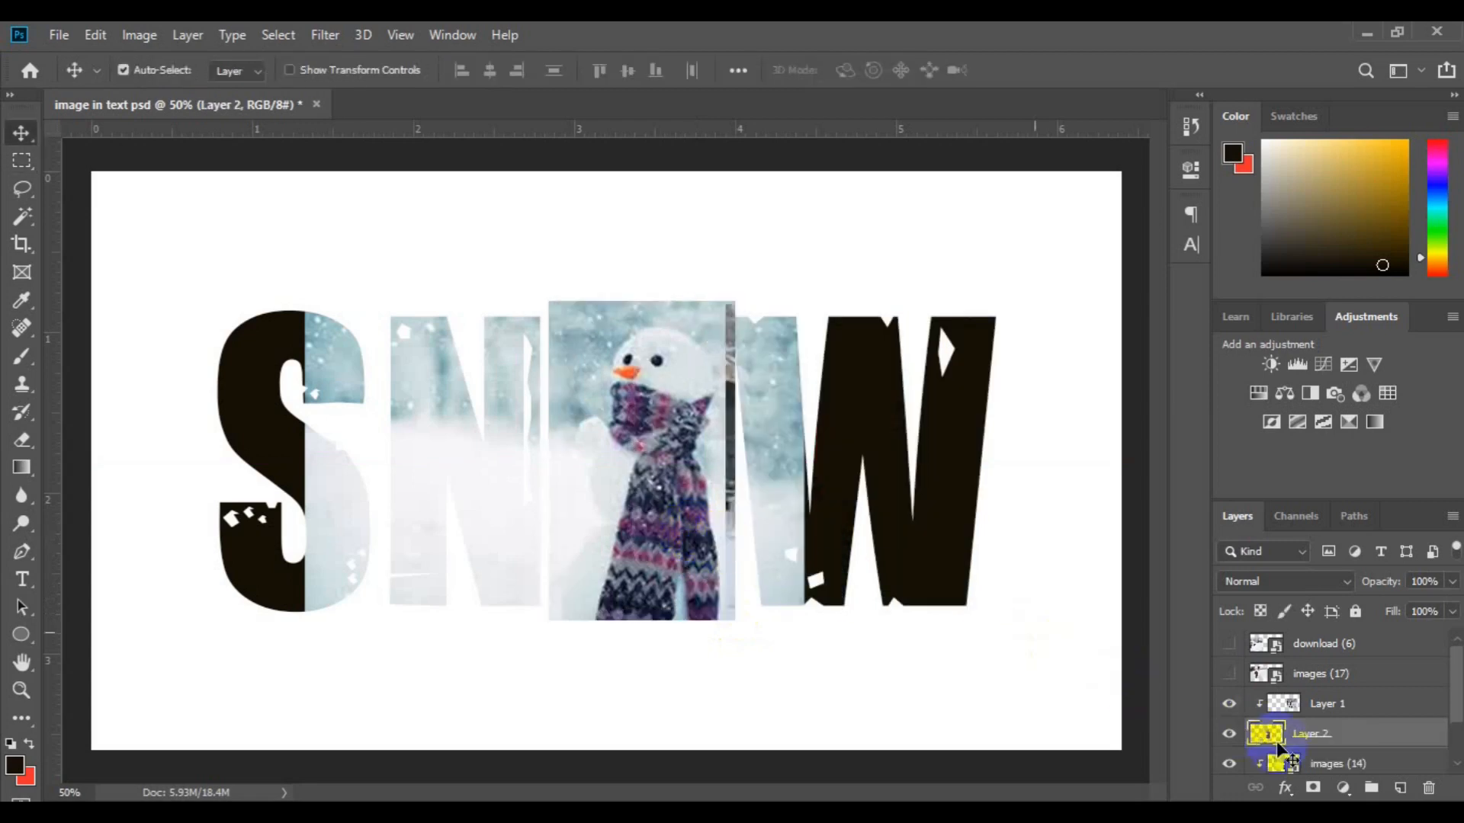
{"action": "left_click", "coordinate": [1312, 764]}
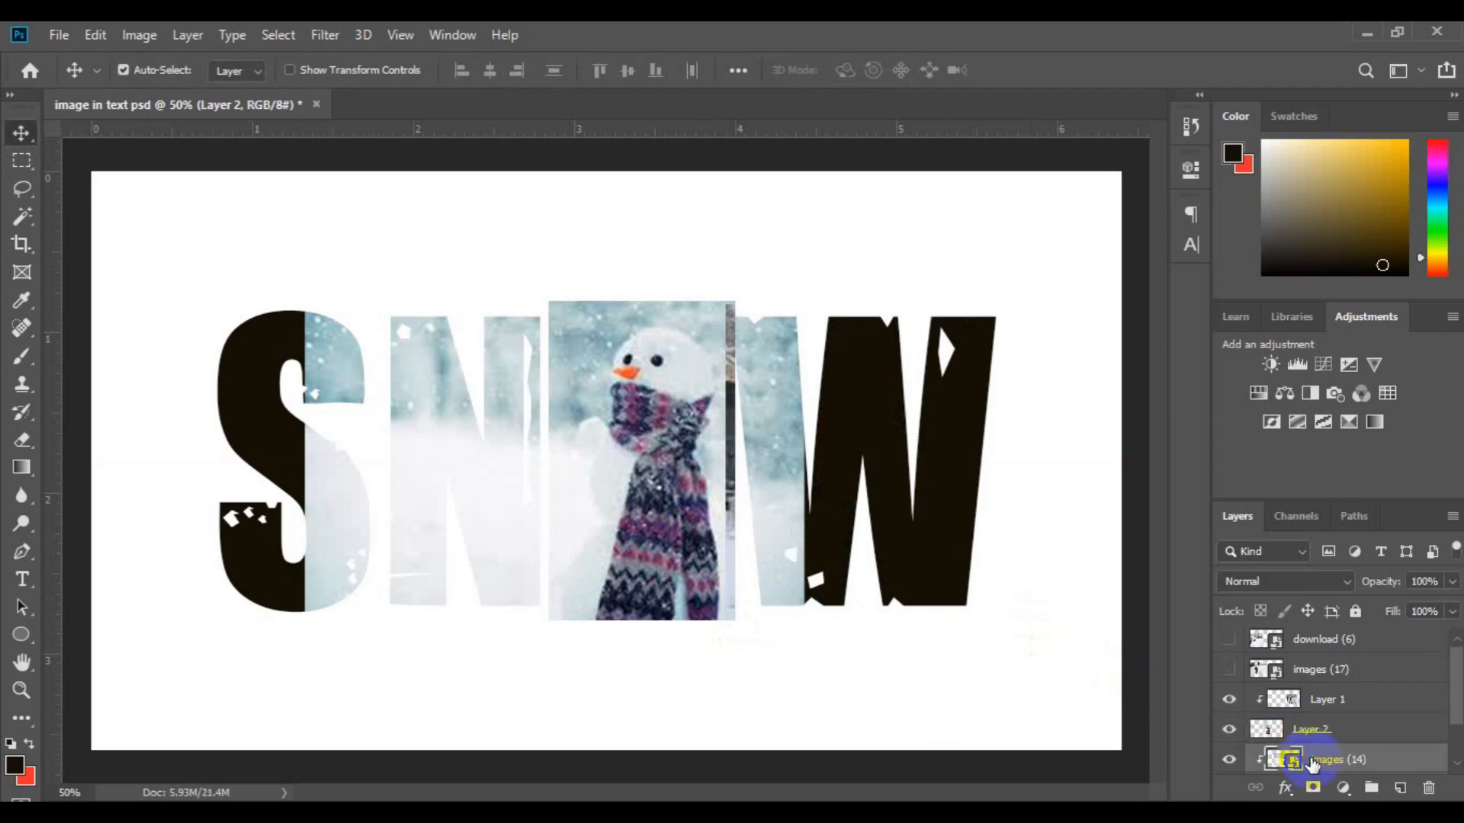
{"action": "key", "text": "Delete"}
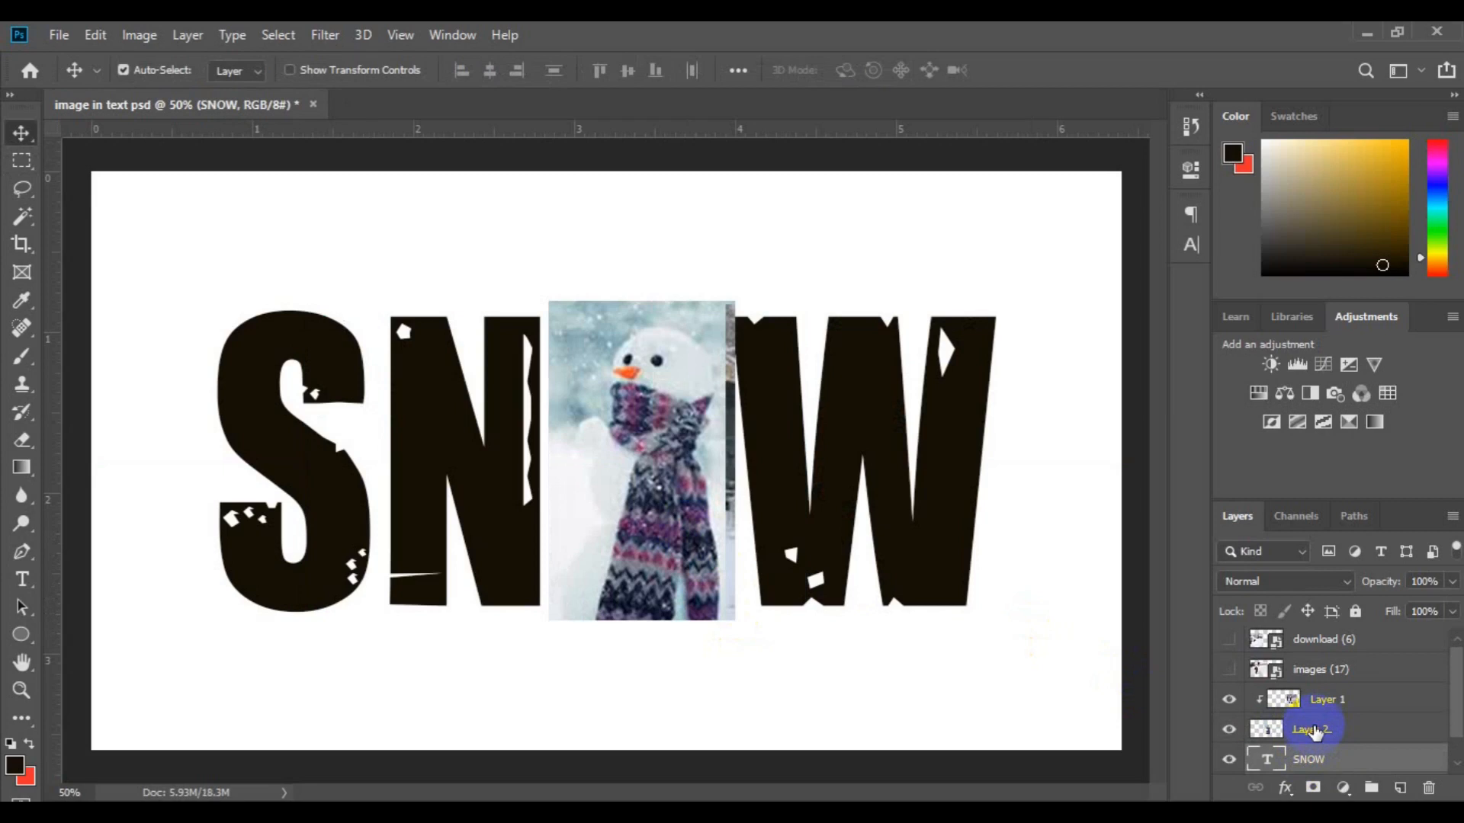
{"action": "left_click", "coordinate": [1314, 732]}
{"action": "right_click", "coordinate": [1315, 729]}
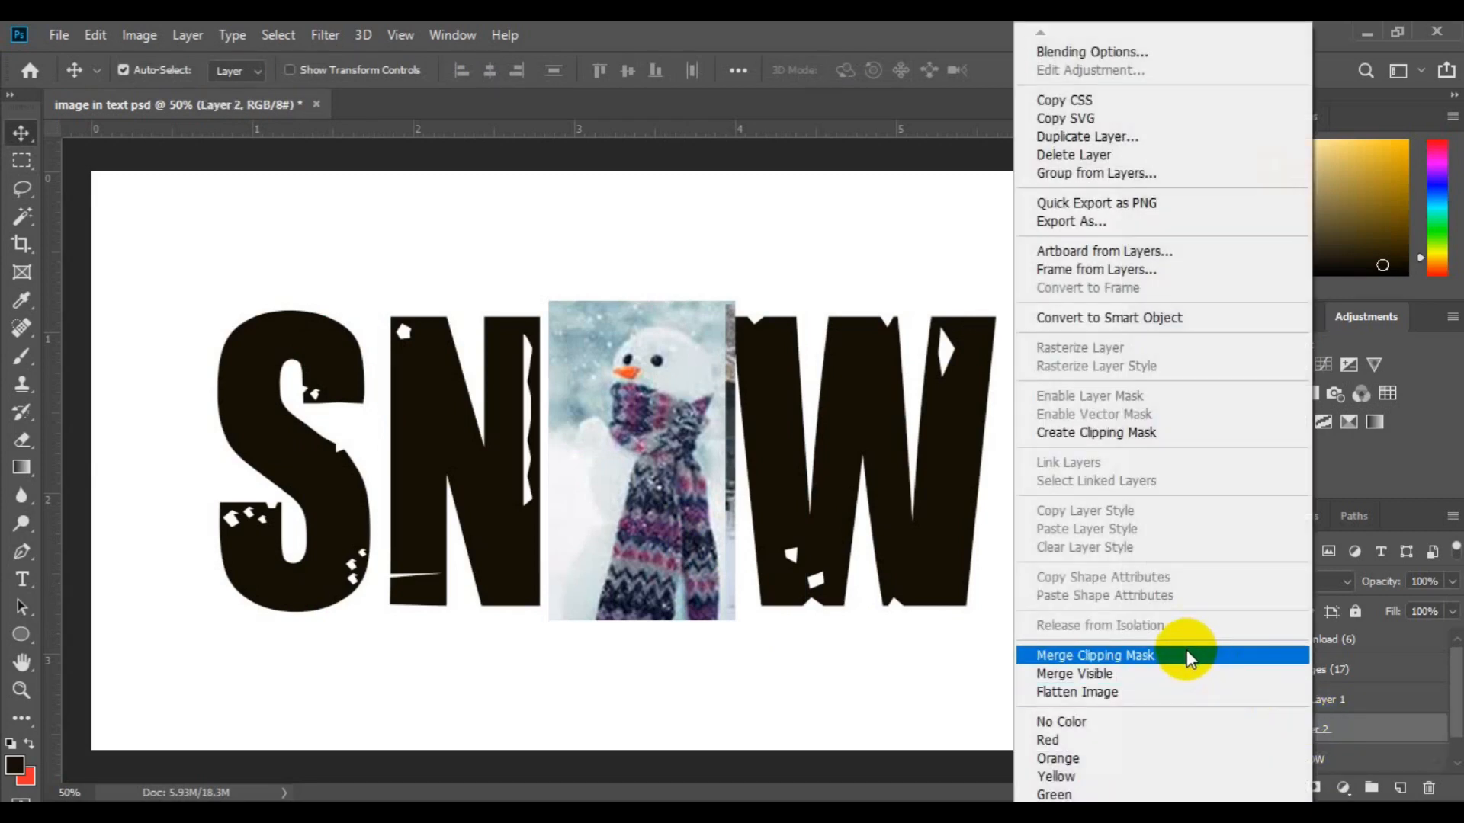
{"action": "left_click", "coordinate": [1128, 434]}
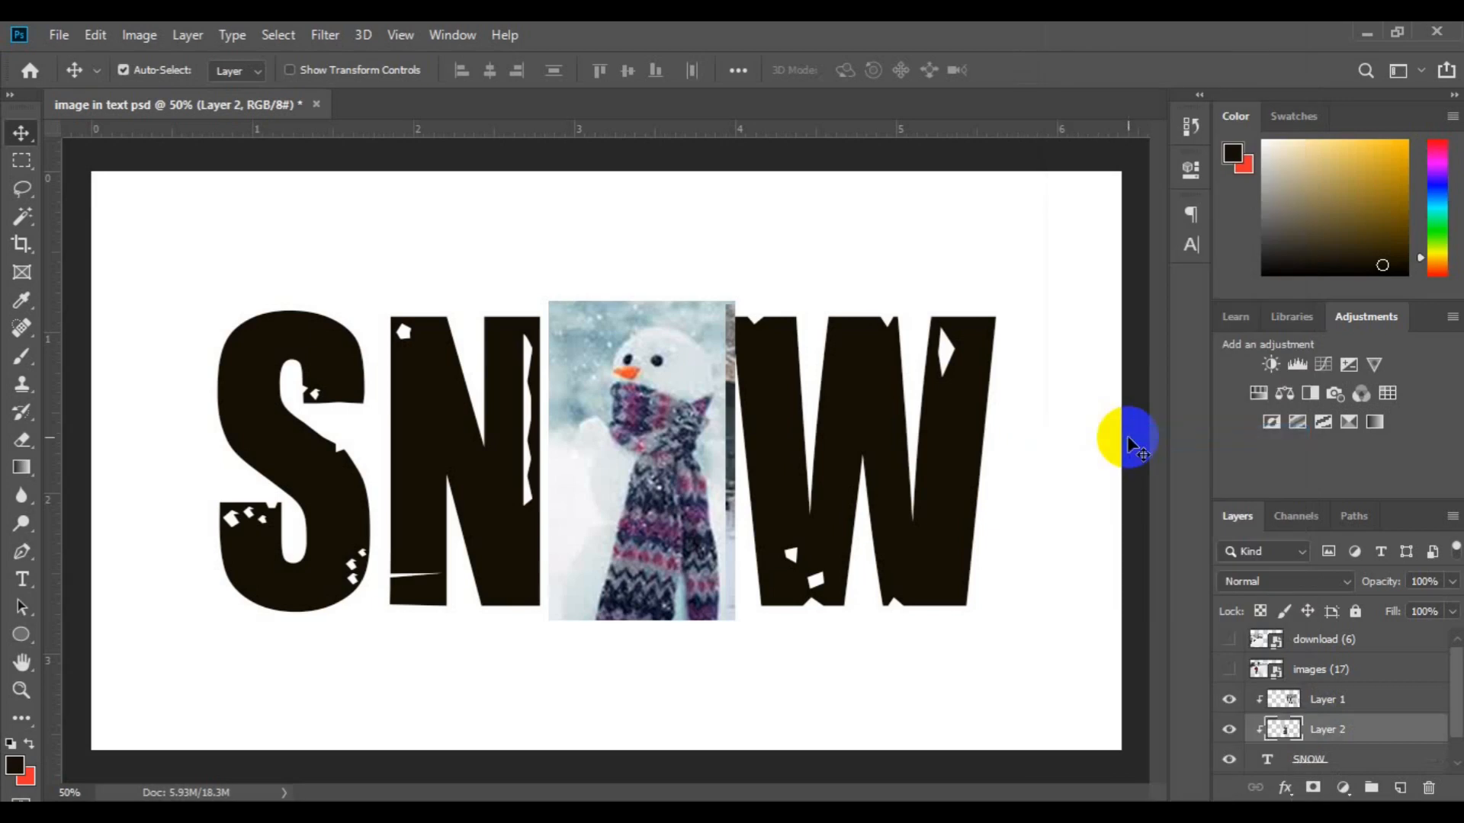
{"action": "left_click", "coordinate": [507, 573]}
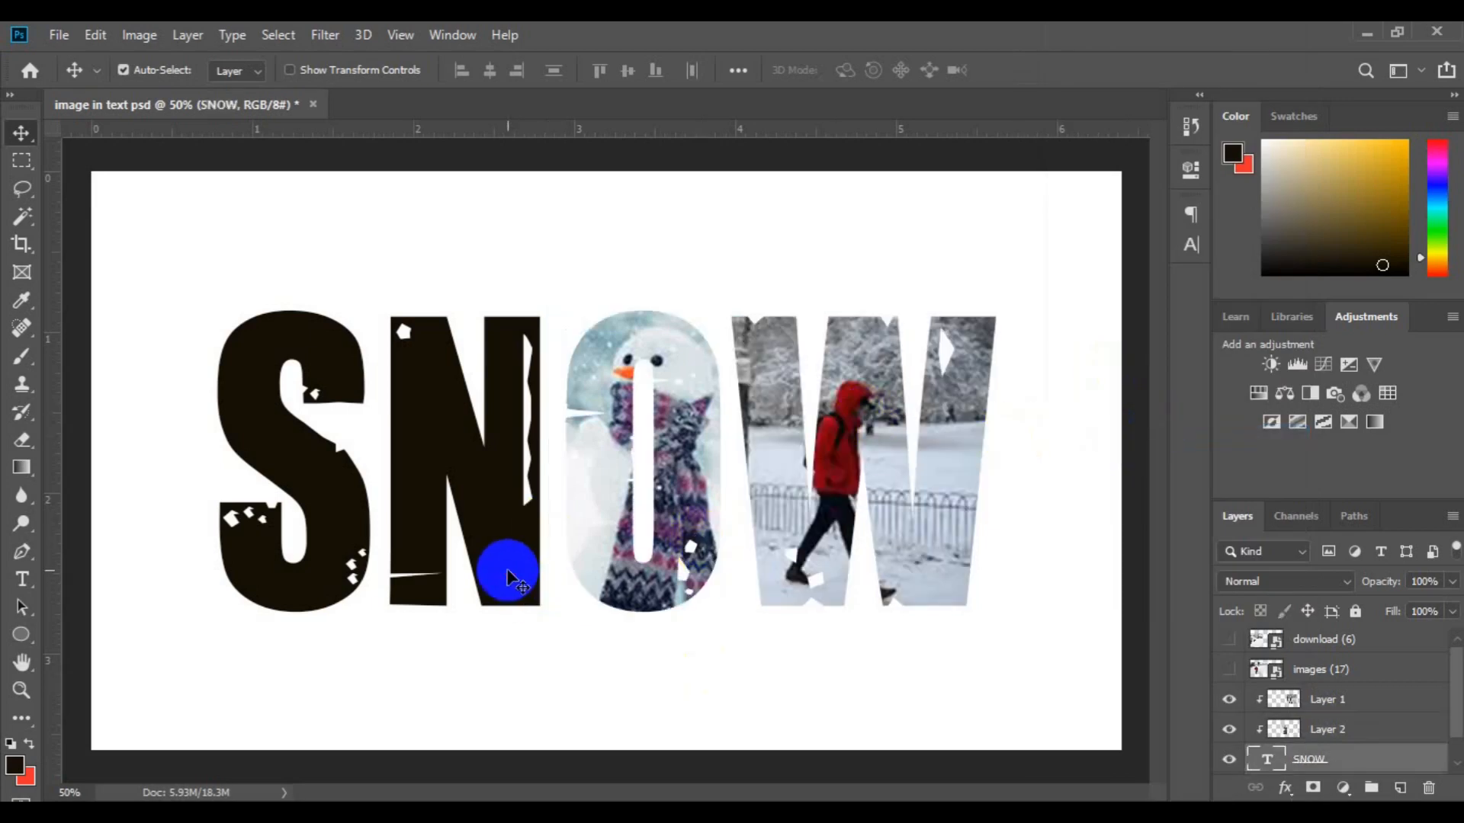
Show the "images (17)" picture and move it right so that the man in red covers the N.
{"action": "left_click", "coordinate": [1229, 670]}
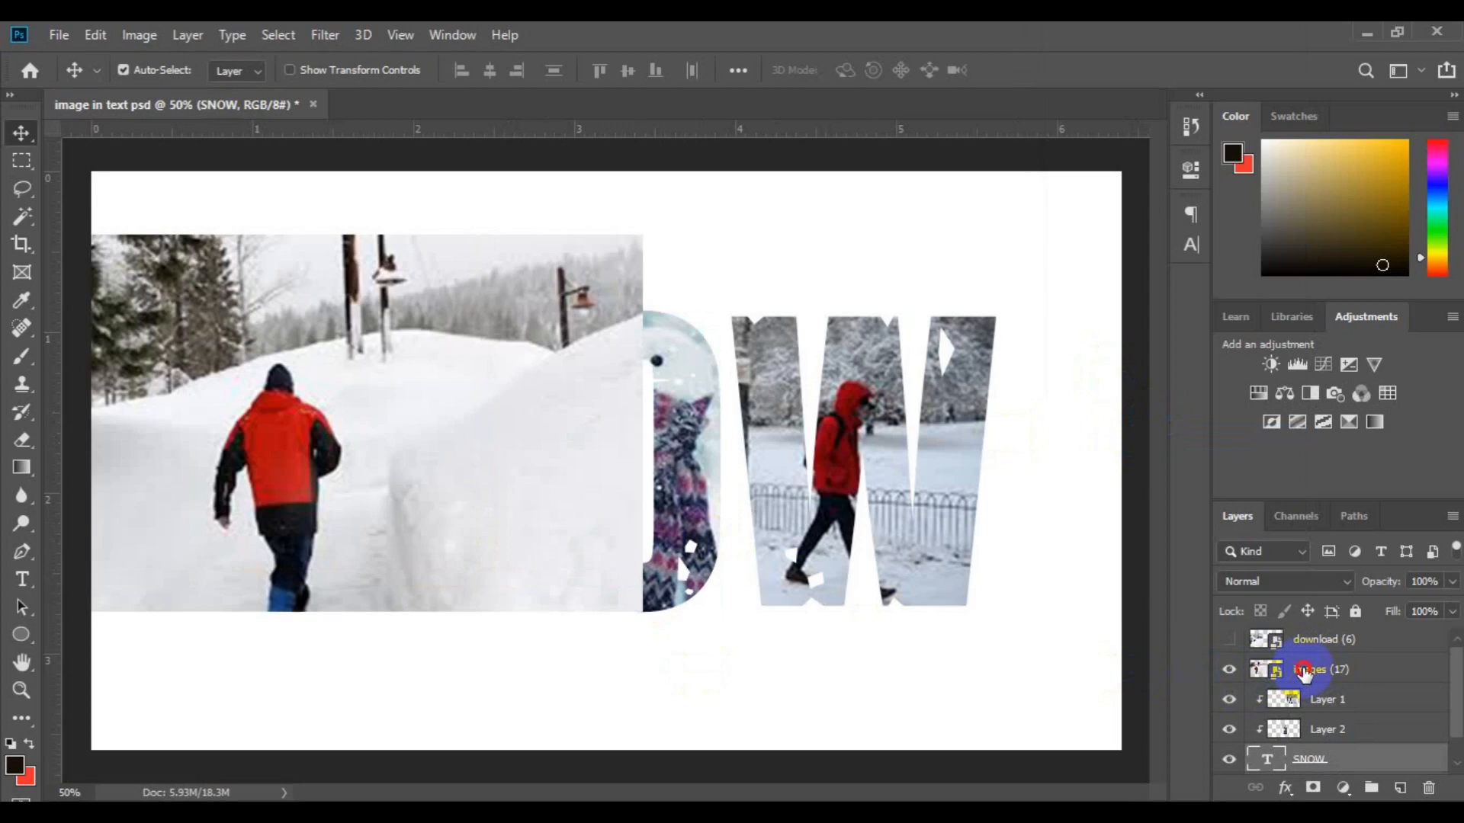
{"action": "left_click", "coordinate": [1306, 671]}
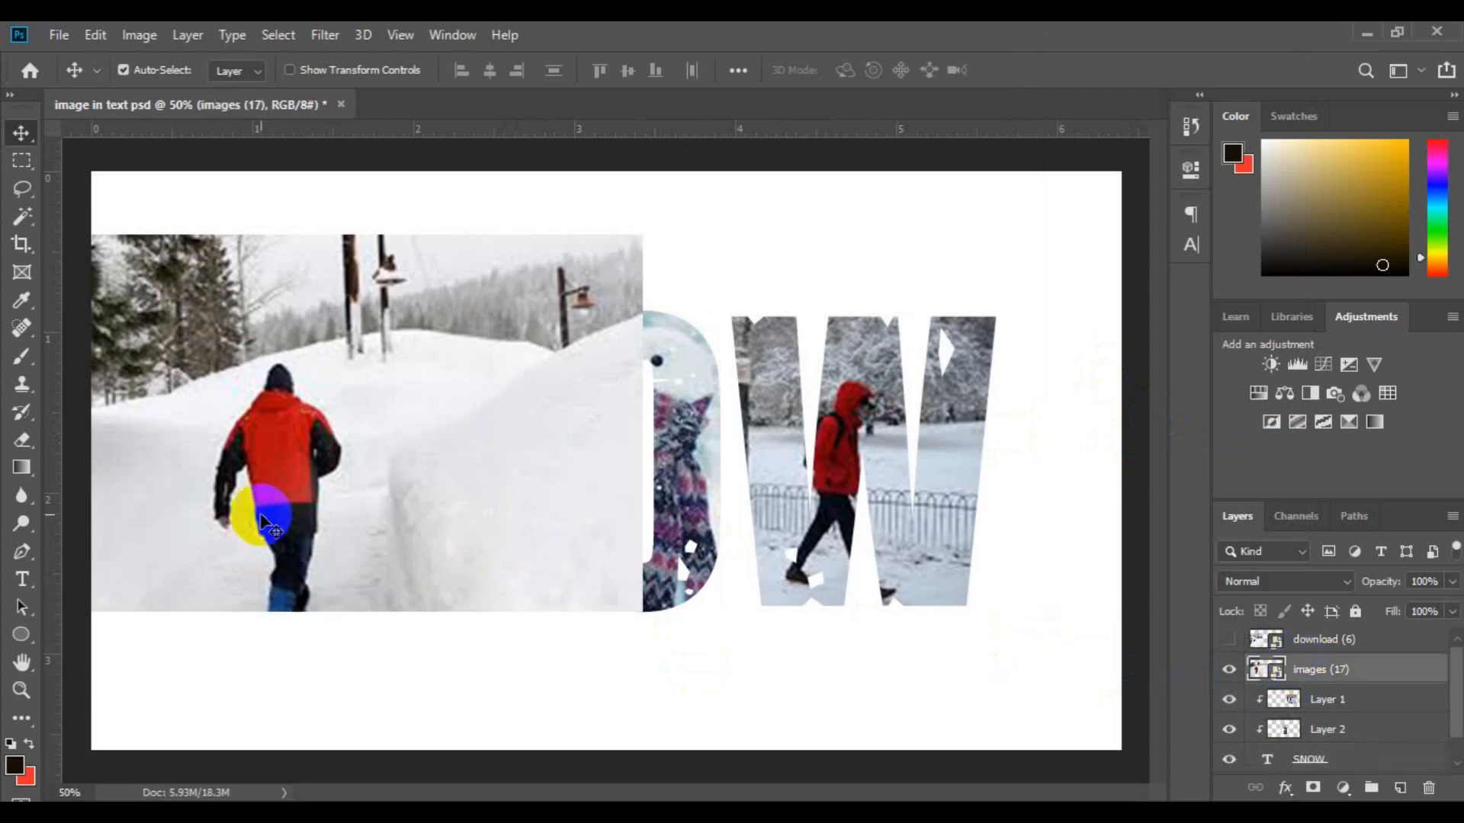
{"action": "left_click_drag", "start_coordinate": [261, 518], "coordinate": [482, 520]}
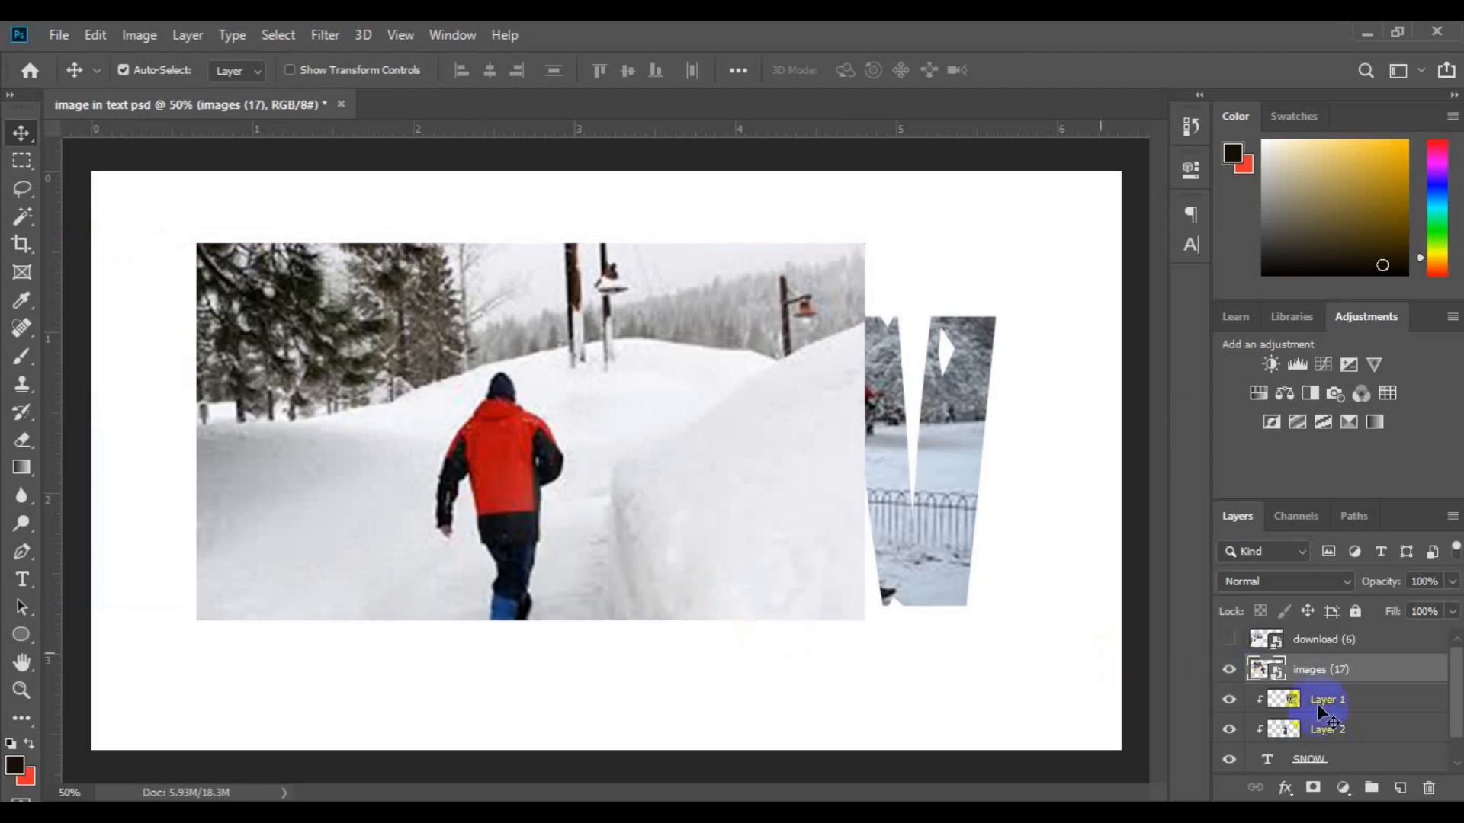
Clip the "images (17)" layer to the SNOW text beneath Layer 2 and shift it left to center the man in the N.
{"action": "left_click_drag", "start_coordinate": [1320, 672], "coordinate": [1326, 750]}
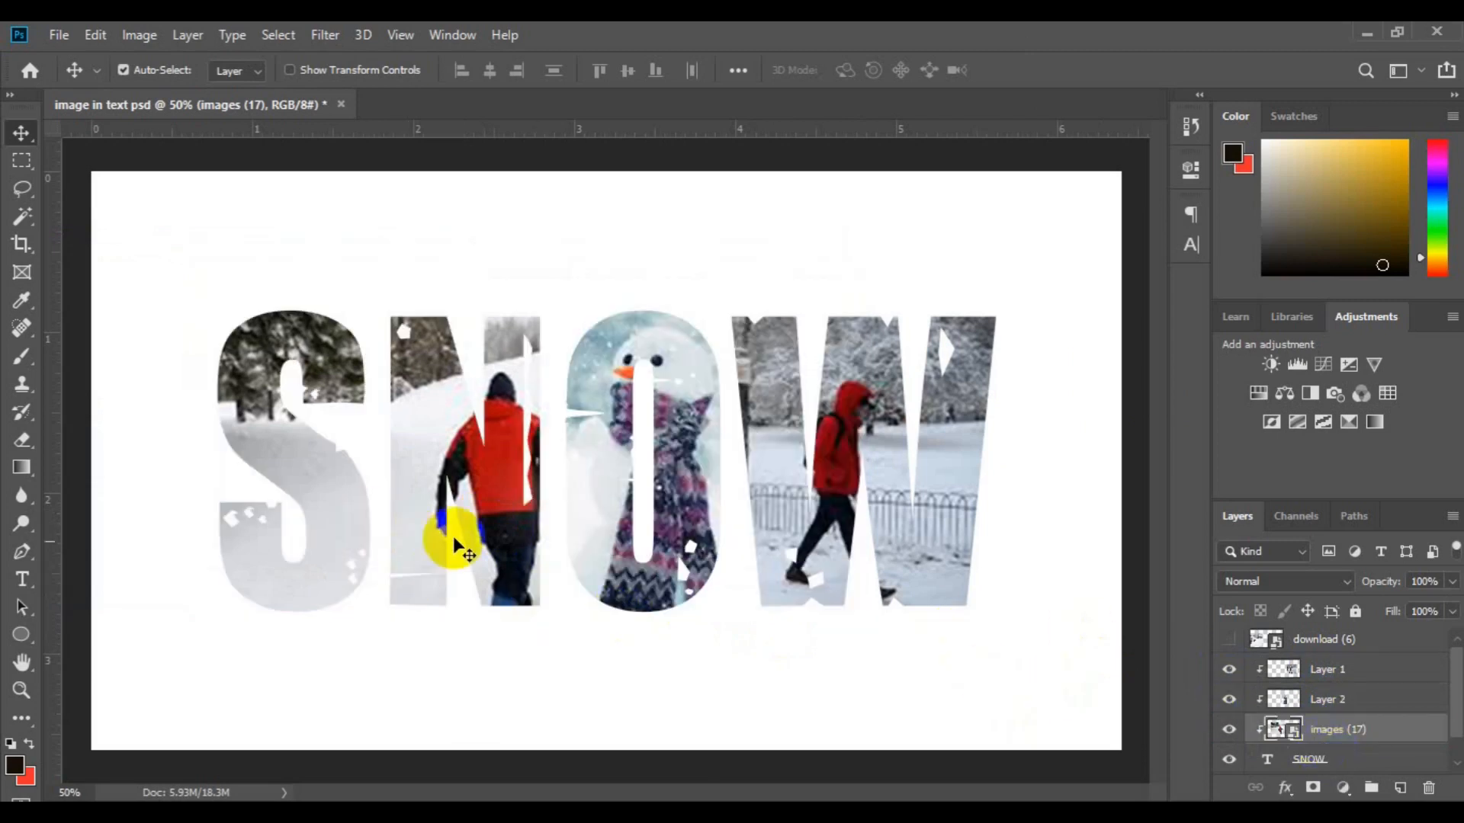
{"action": "left_click_drag", "start_coordinate": [509, 530], "coordinate": [456, 526]}
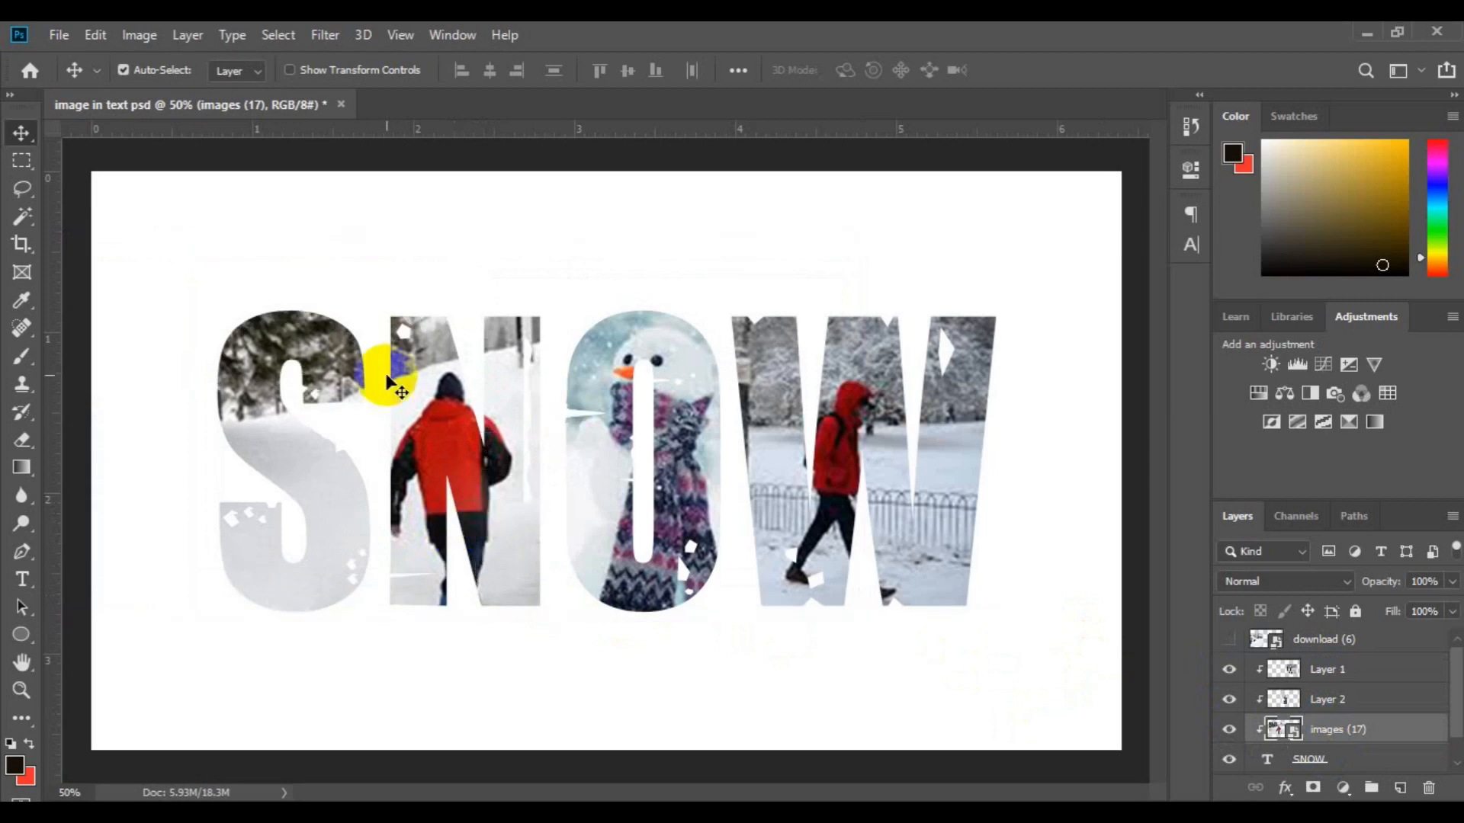
Copy a rectangular selection of the "images (17)" picture around the N to a new layer.
{"action": "right_click", "coordinate": [15, 169]}
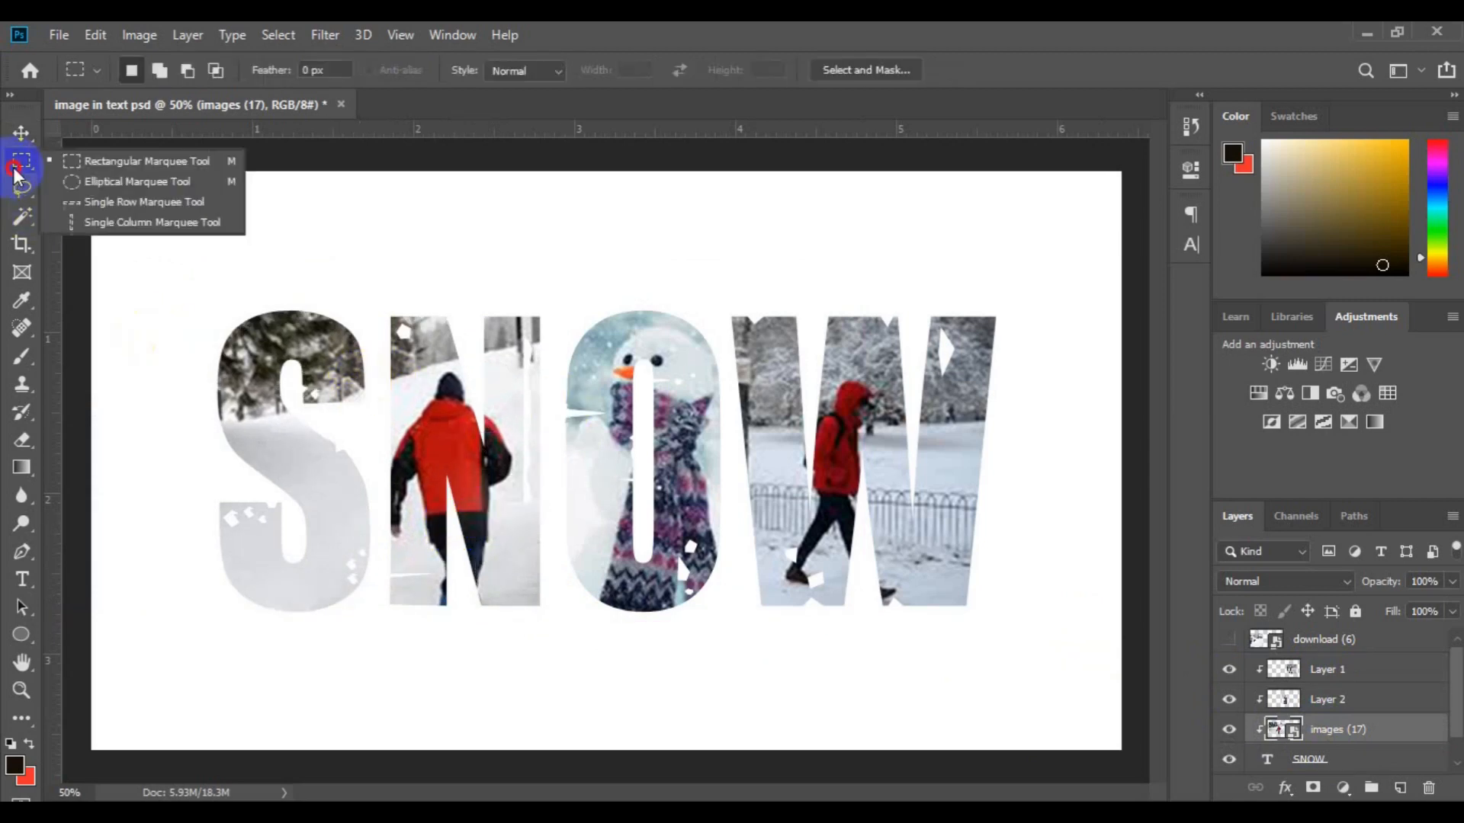
{"action": "left_click", "coordinate": [95, 156]}
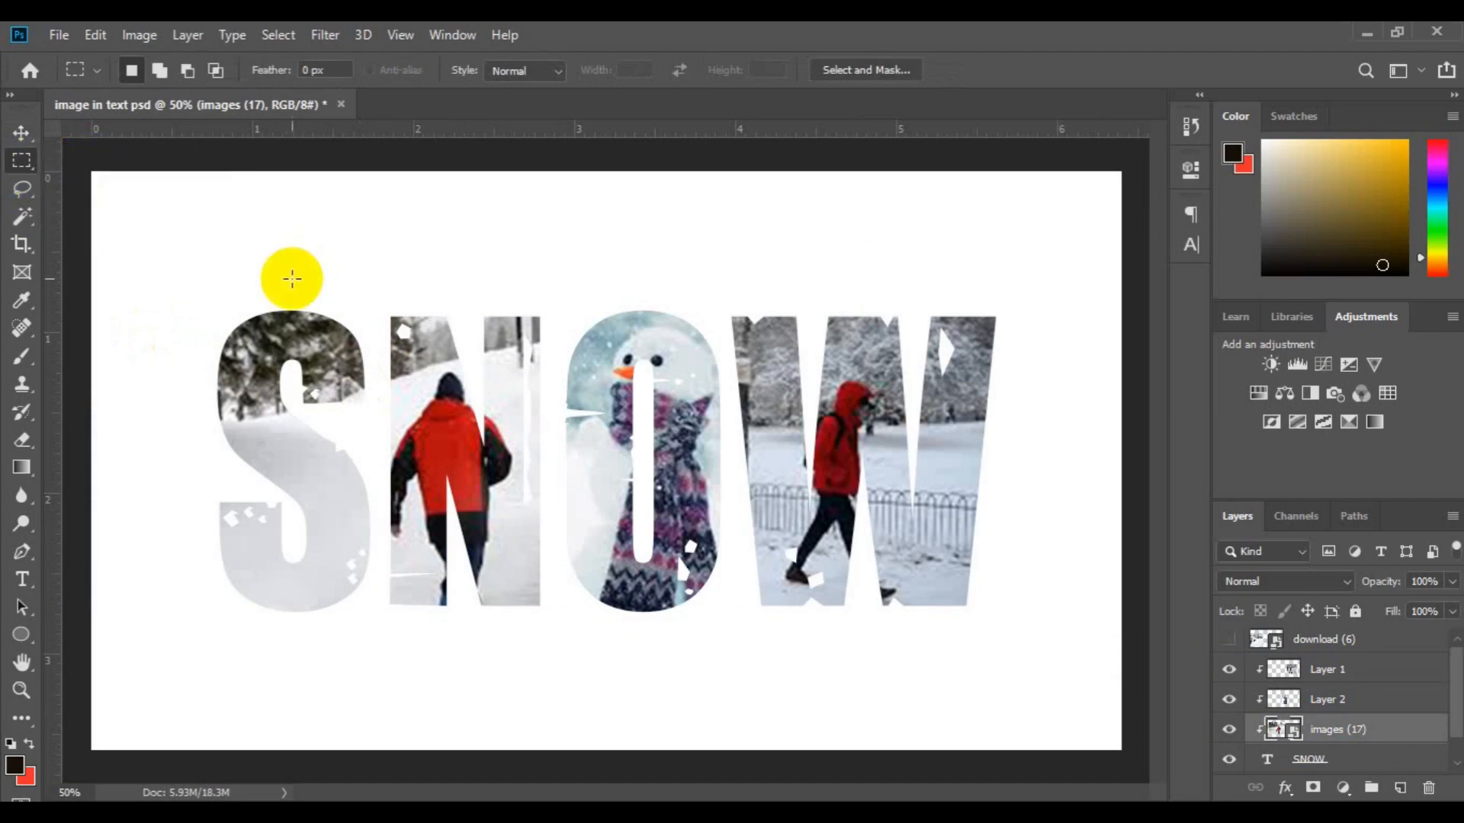
{"action": "left_click_drag", "start_coordinate": [384, 308], "coordinate": [558, 573]}
{"action": "mouse_move", "coordinate": [554, 630]}
{"action": "left_mouse_down"}
{"action": "mouse_move", "coordinate": [549, 644]}
{"action": "mouse_move", "coordinate": [552, 620]}
{"action": "left_mouse_up"}
{"action": "key", "text": "ctrl+j"}
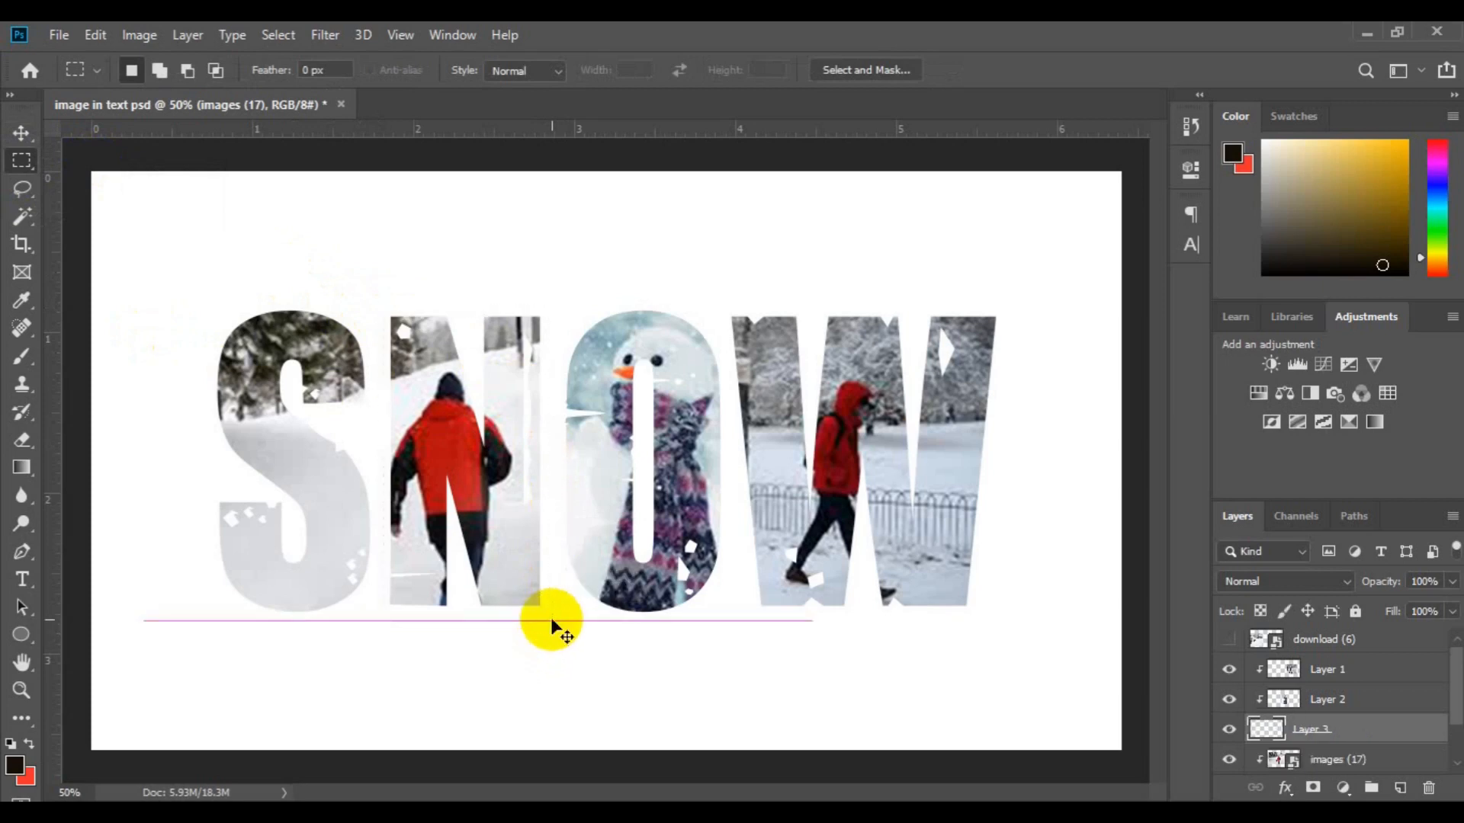
{"action": "key", "text": "v"}
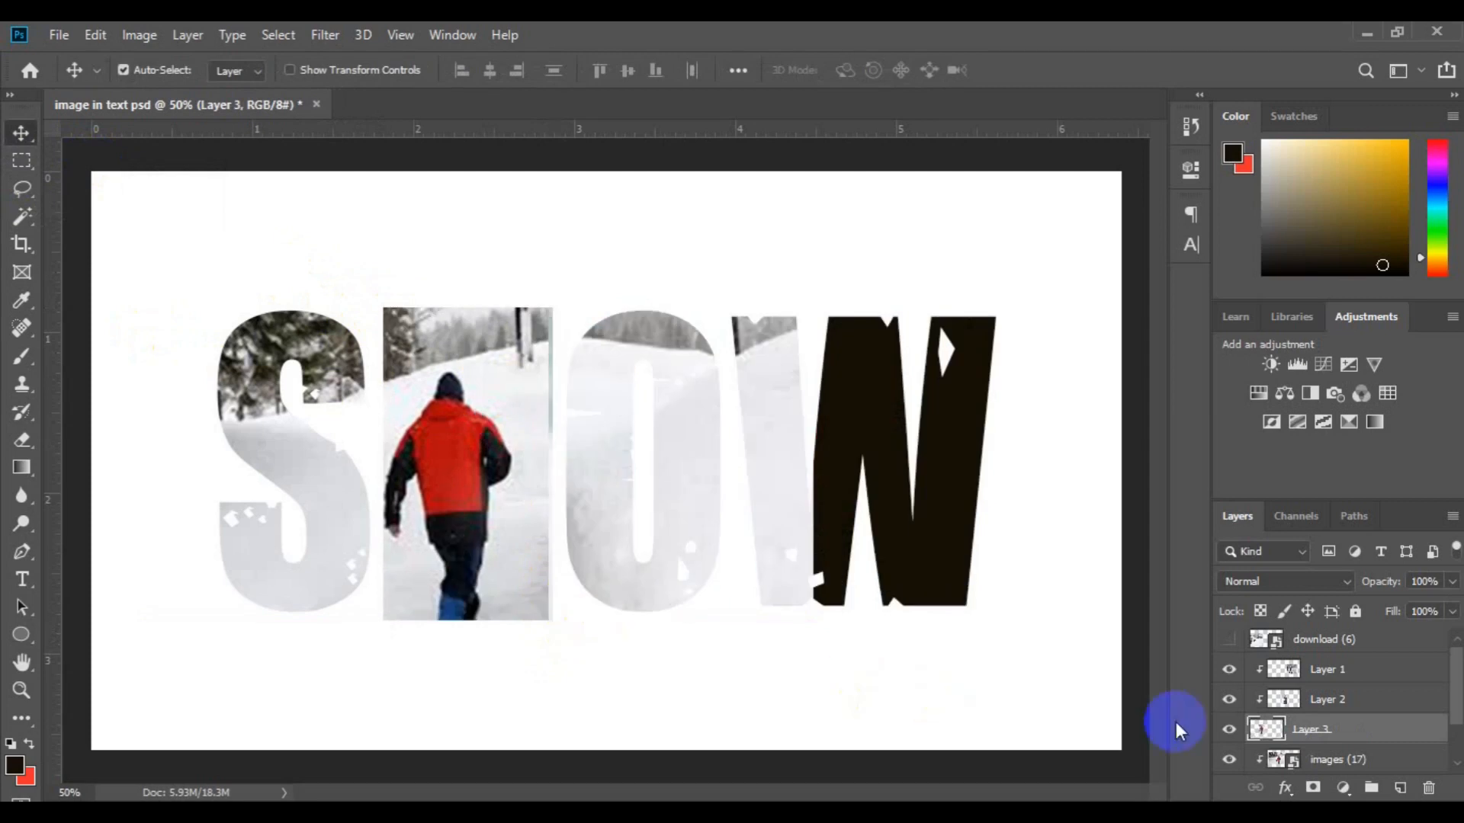
Delete the "images (17)" layer and clip the copied N piece, Layer 3, to the SNOW text.
{"action": "left_click", "coordinate": [1340, 767]}
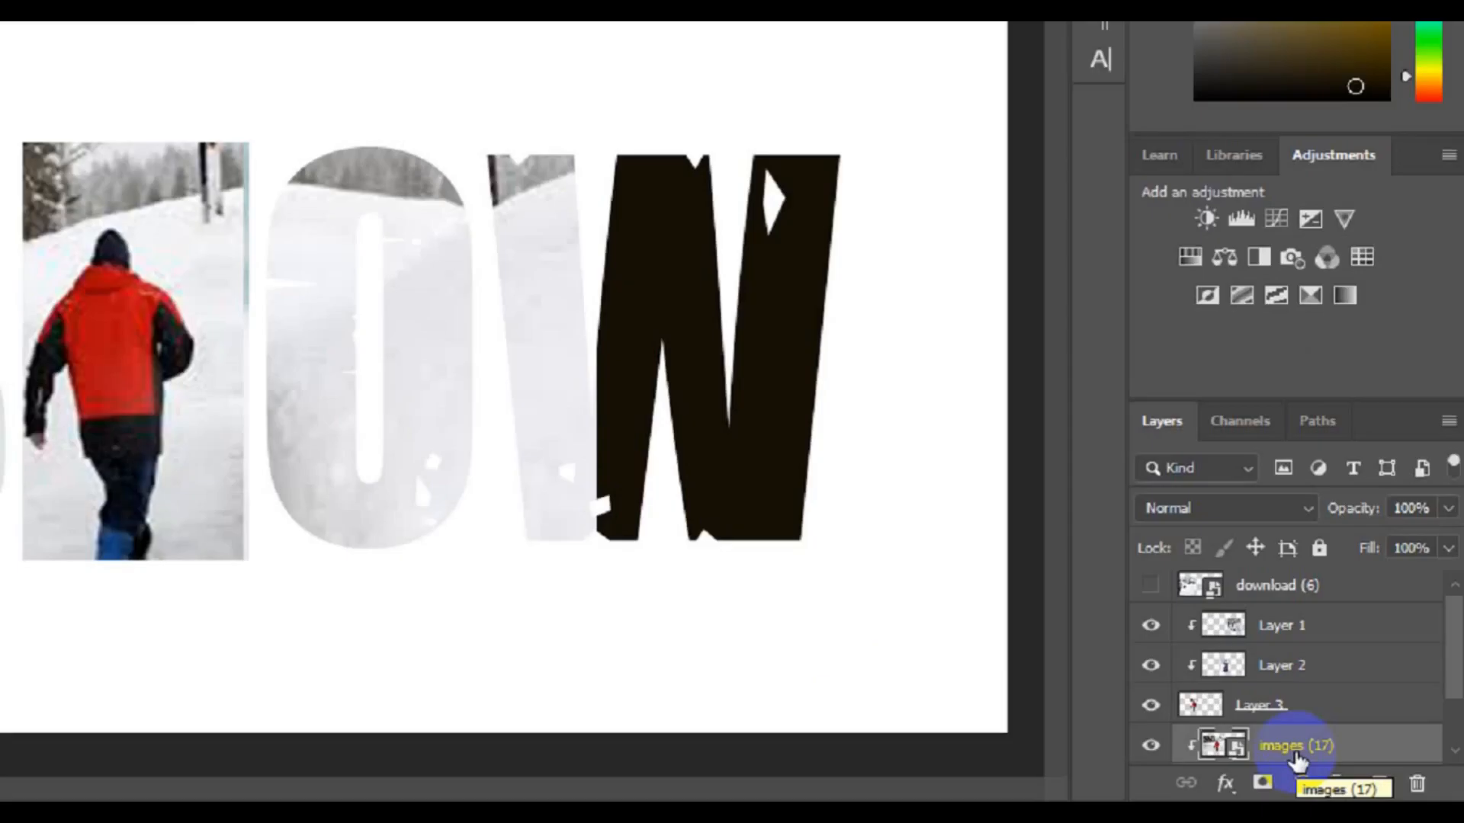
{"action": "key", "text": "Delete"}
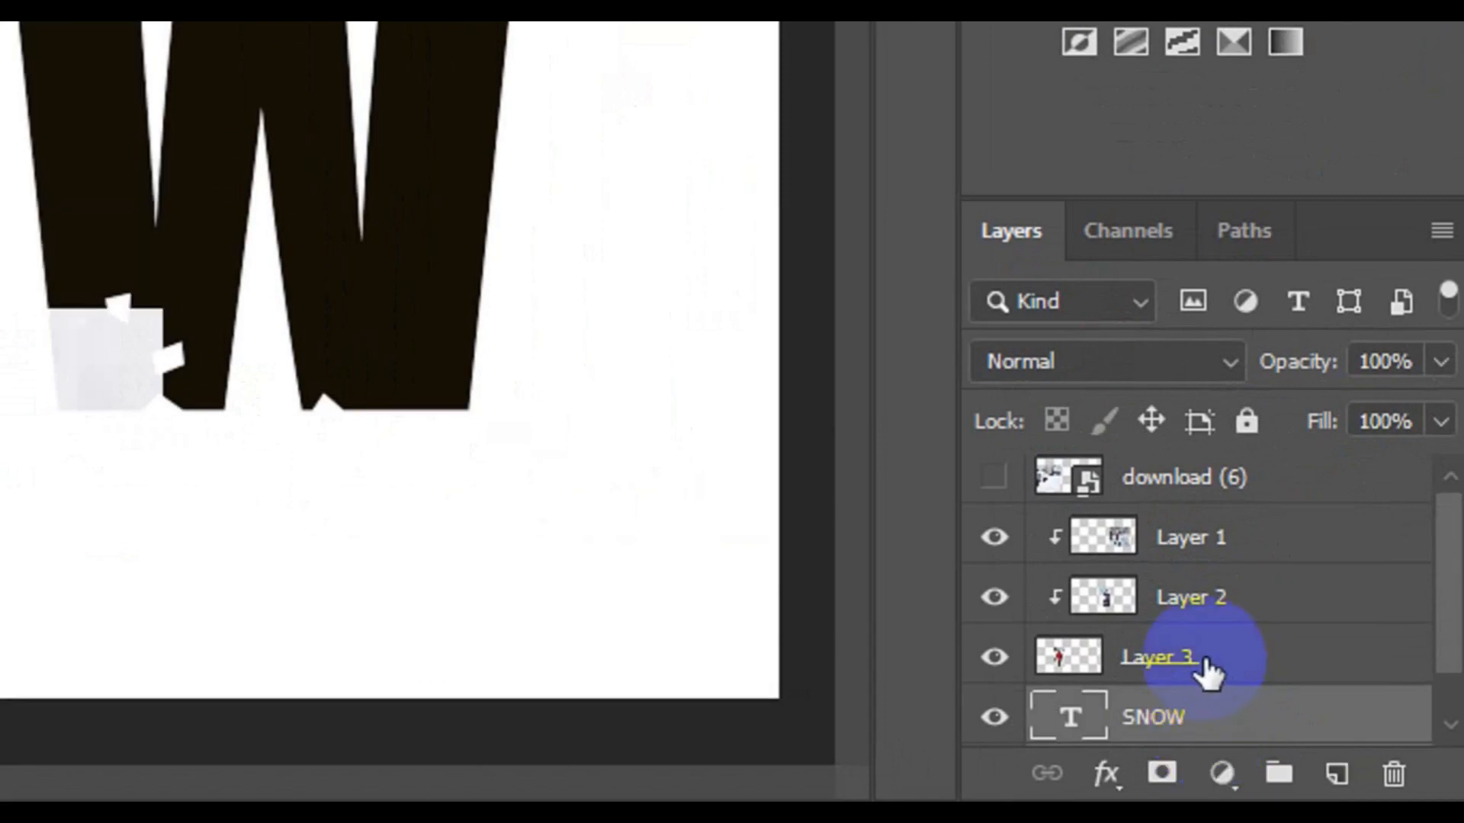
{"action": "left_click", "coordinate": [1205, 669]}
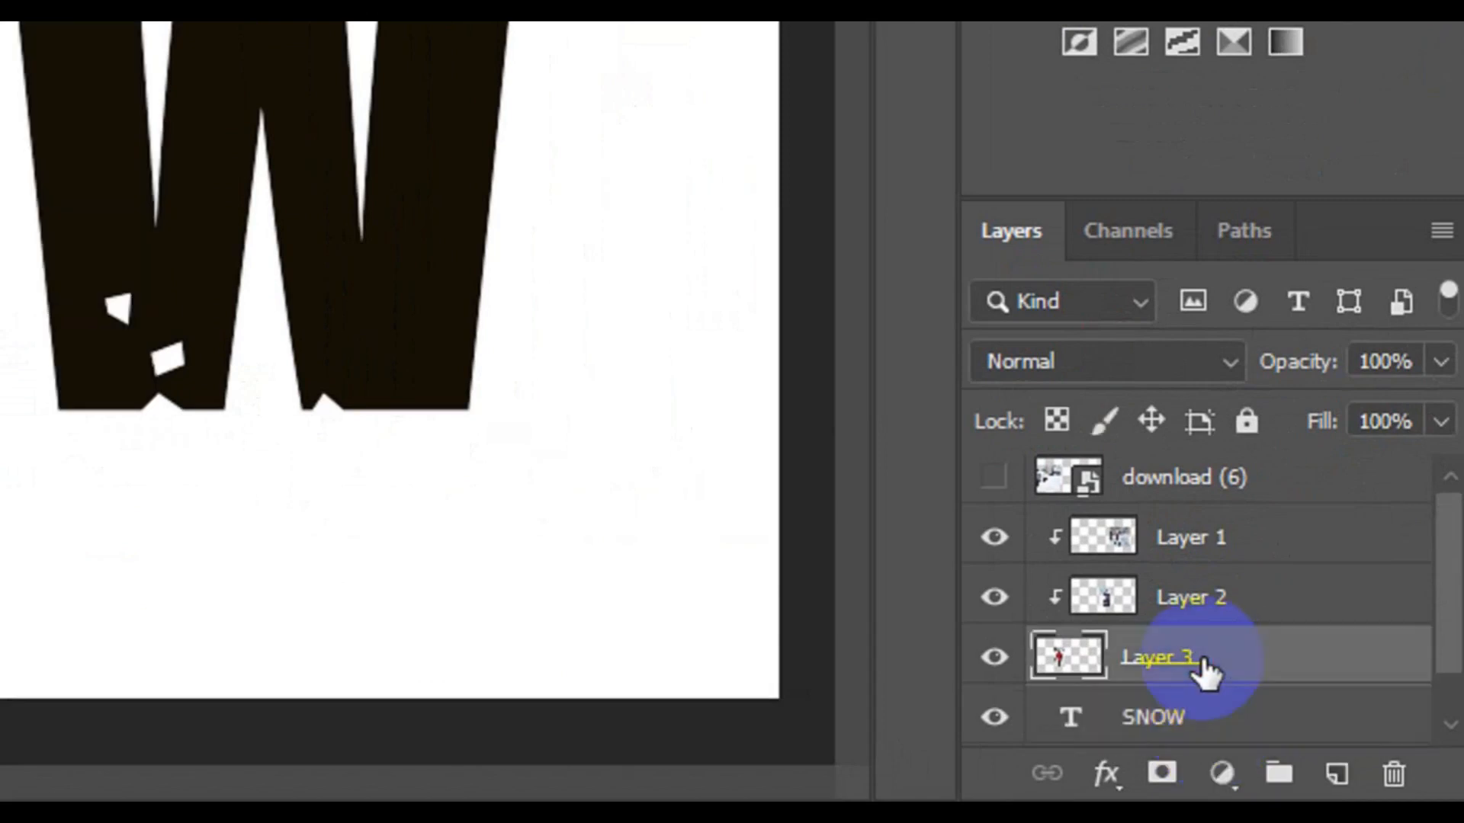
{"action": "right_click", "coordinate": [1202, 659]}
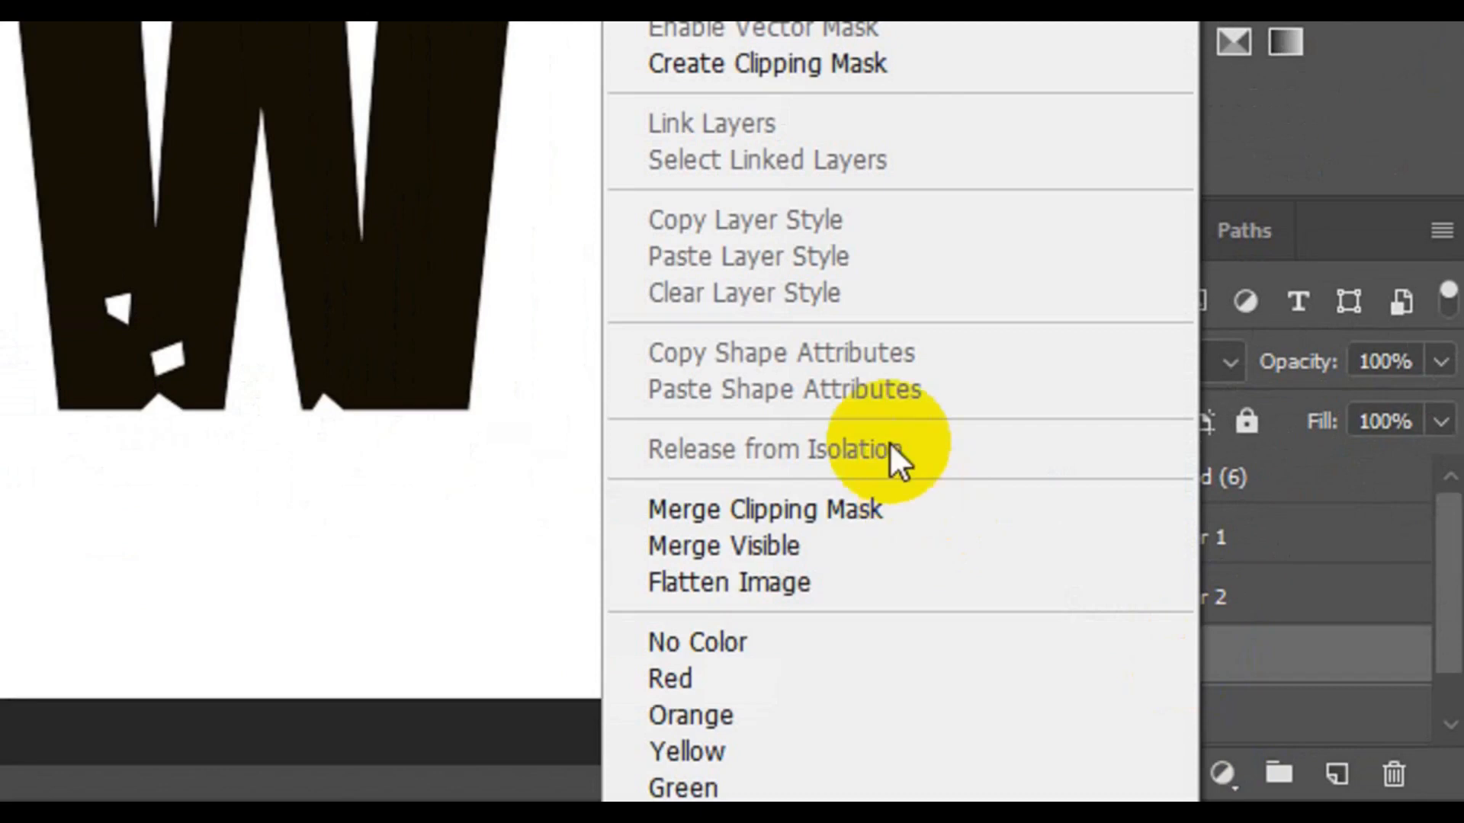
{"action": "left_click", "coordinate": [814, 81]}
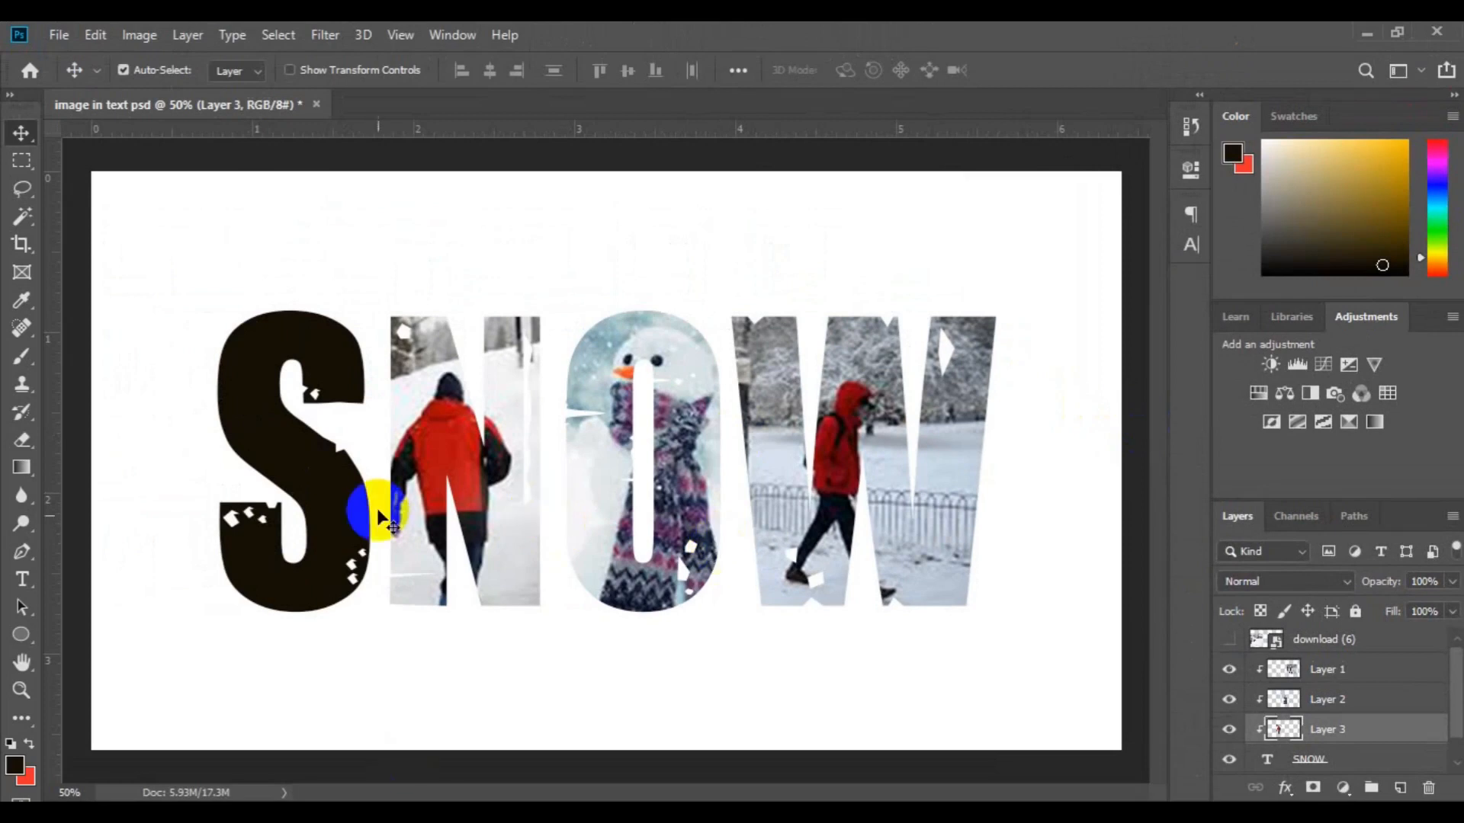
{"action": "left_click", "coordinate": [342, 545]}
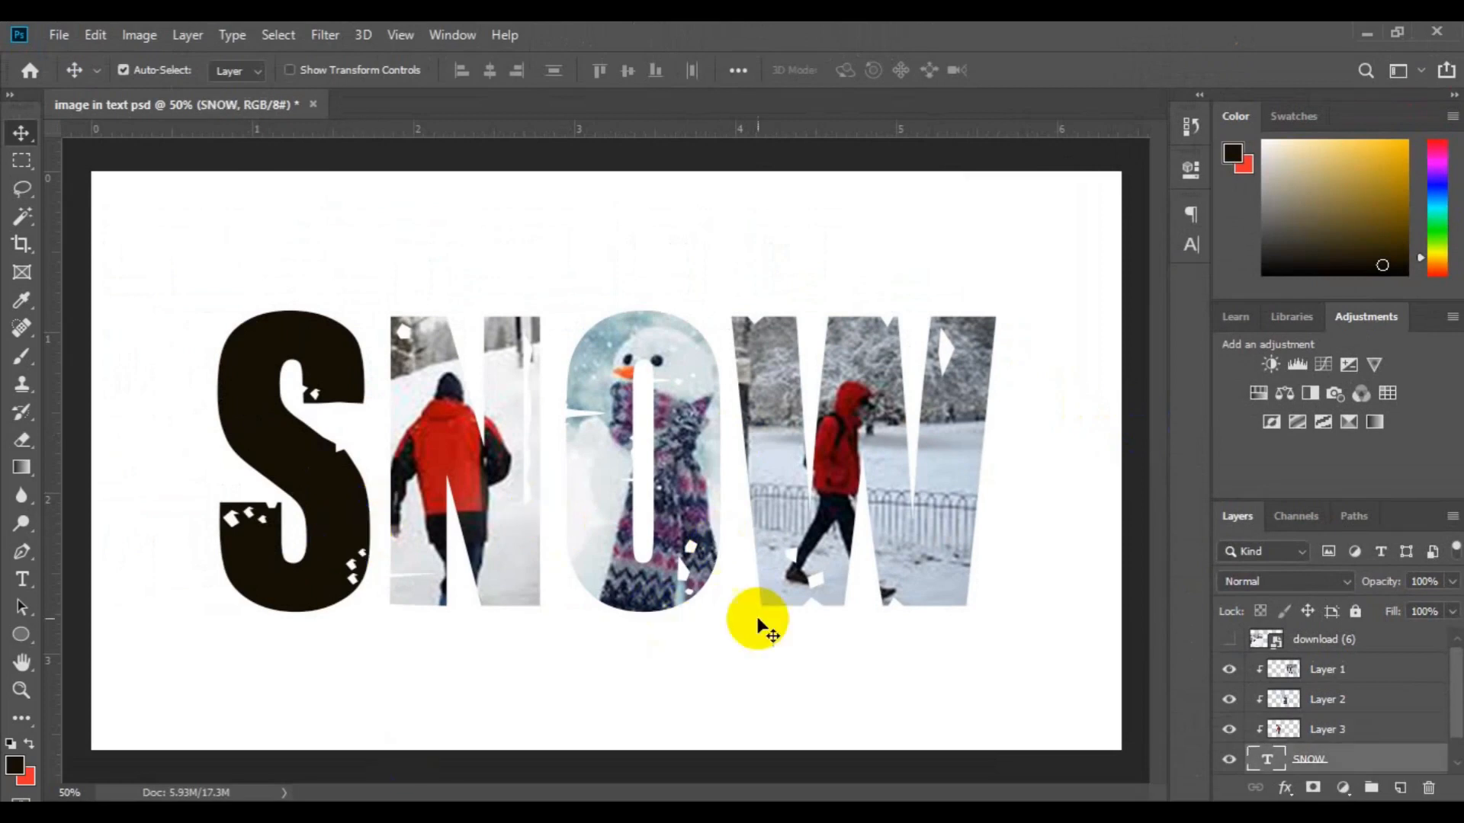
Show the "download (6)" picture and clip it to the SNOW text by placing it beneath Layer 3.
{"action": "left_click", "coordinate": [1228, 641]}
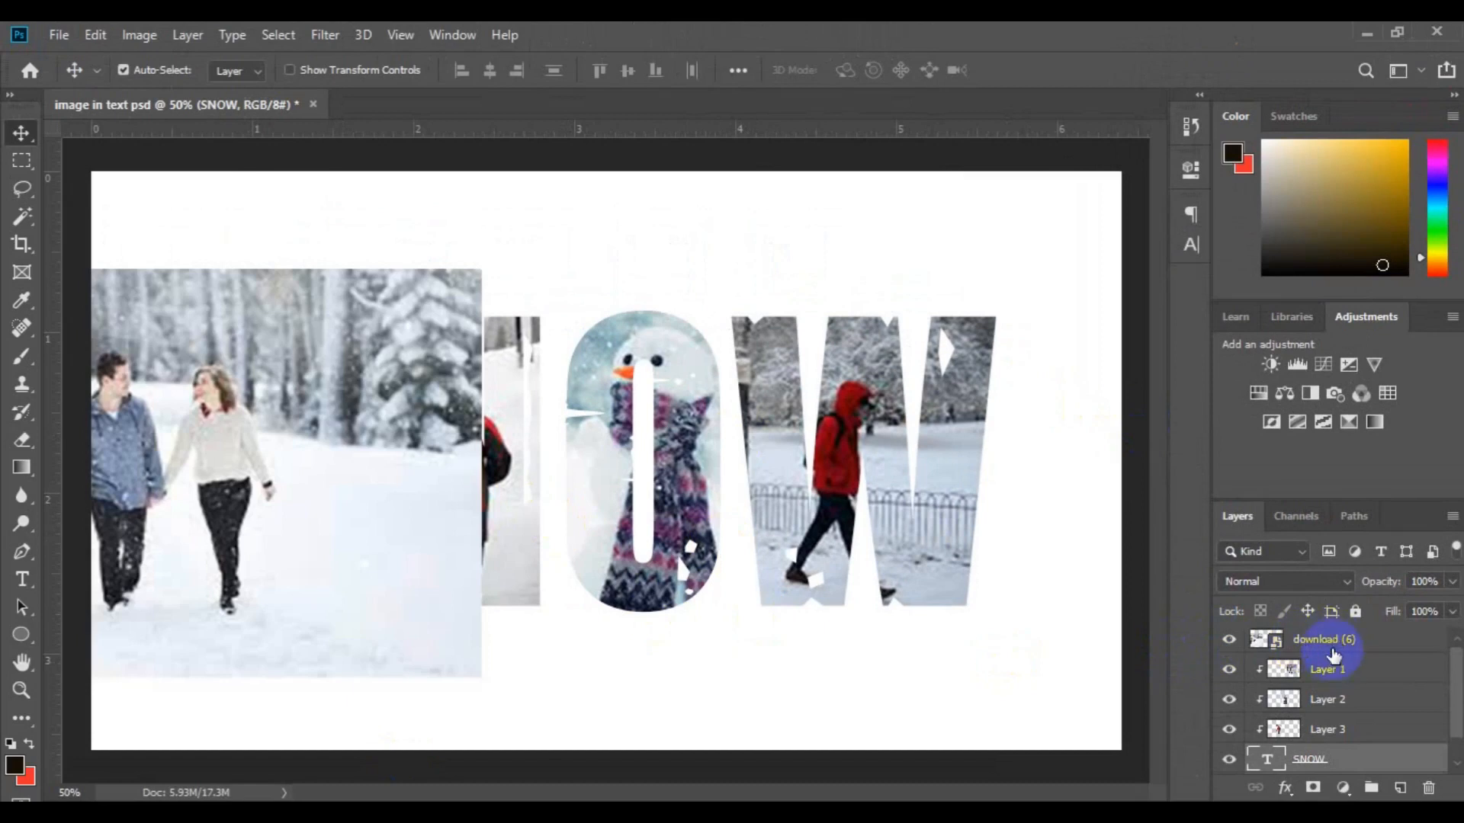
{"action": "left_click", "coordinate": [1330, 648]}
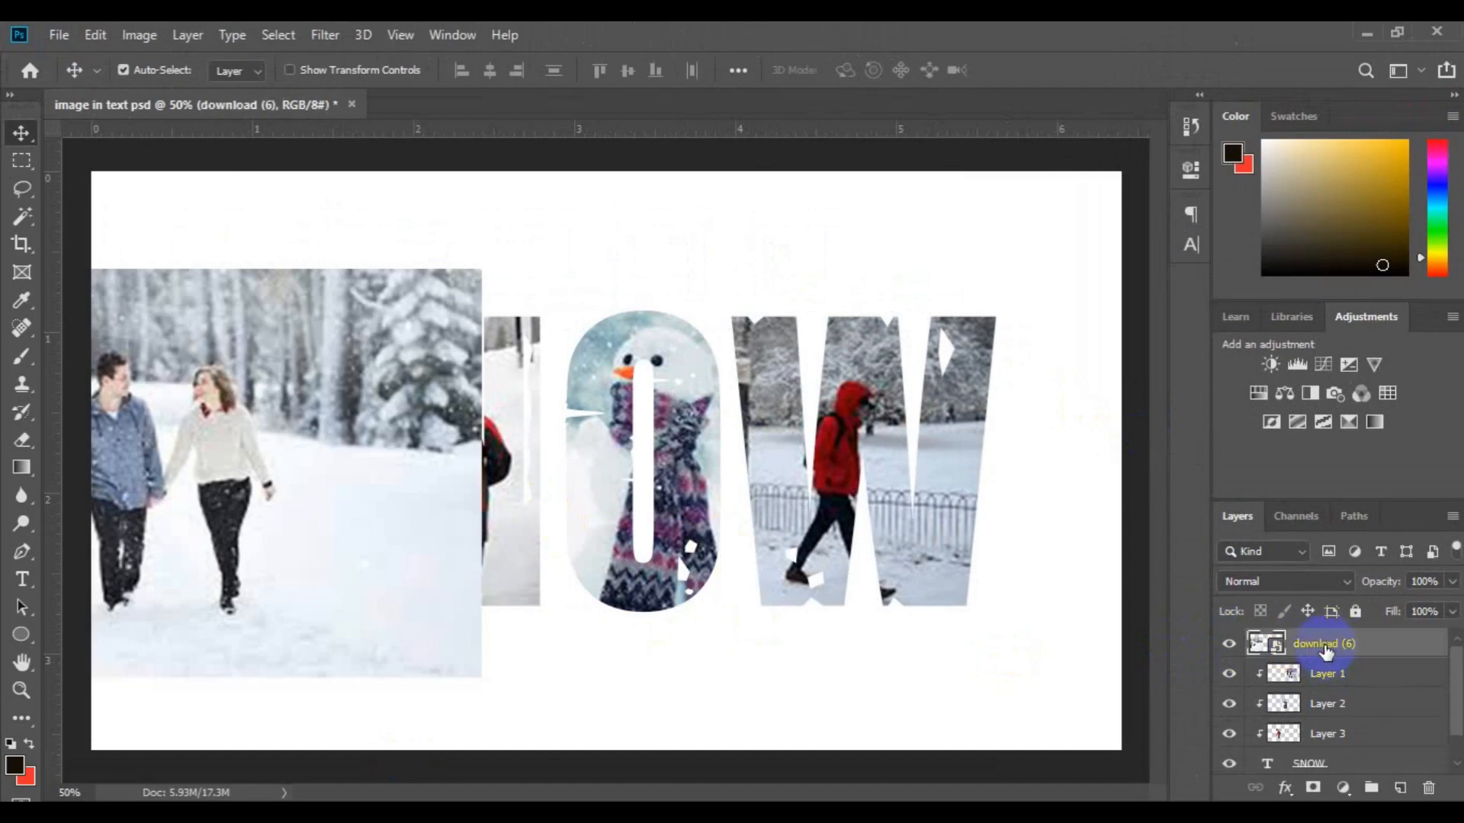
{"action": "left_click_drag", "start_coordinate": [1324, 647], "coordinate": [1313, 760]}
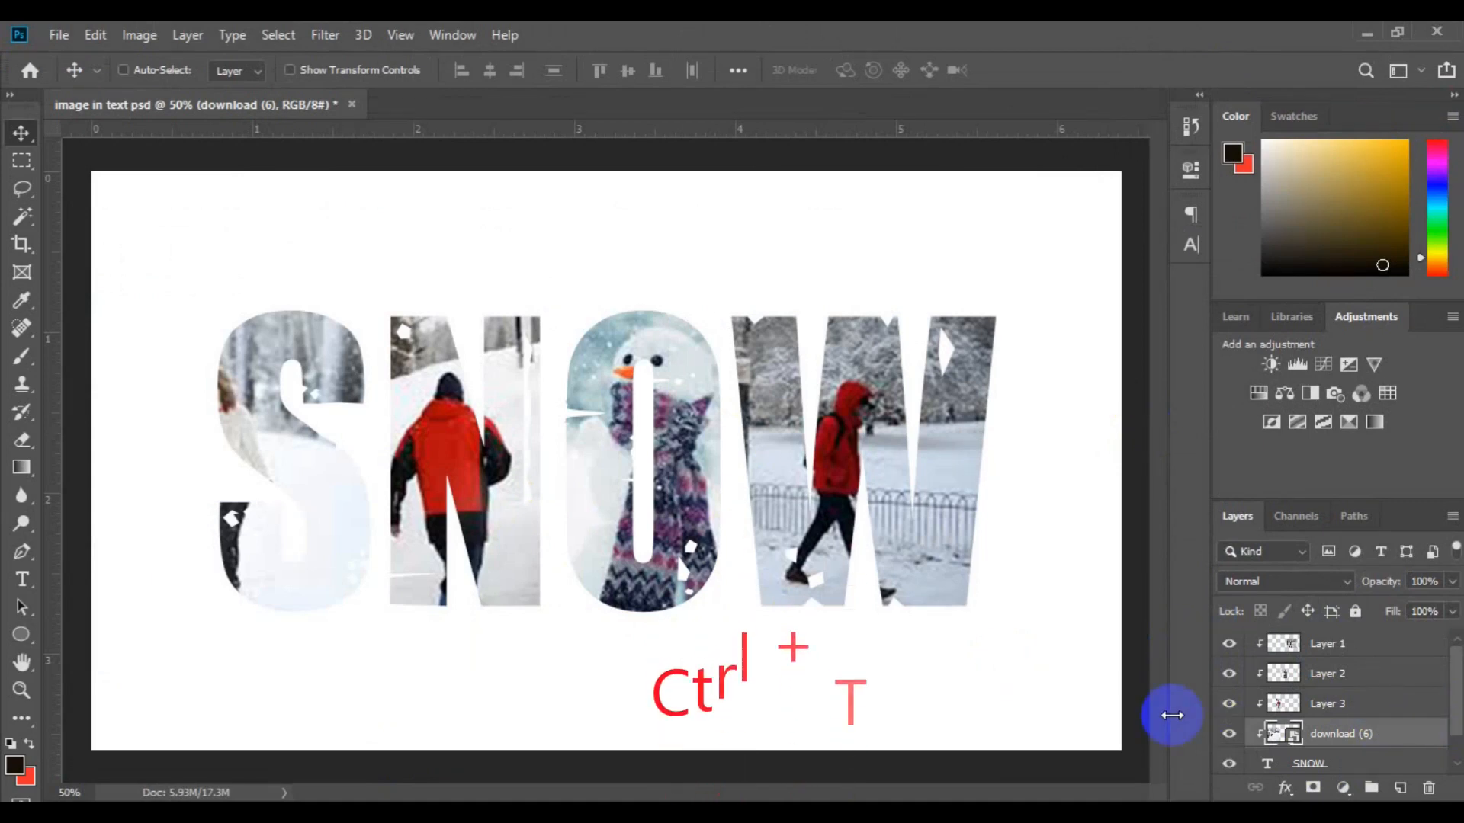
Move the "download (6)" picture about 0.77 in right and 0.08 in up with Free Transform so that the couple fills the S.
{"action": "key", "text": "ctrl+t"}
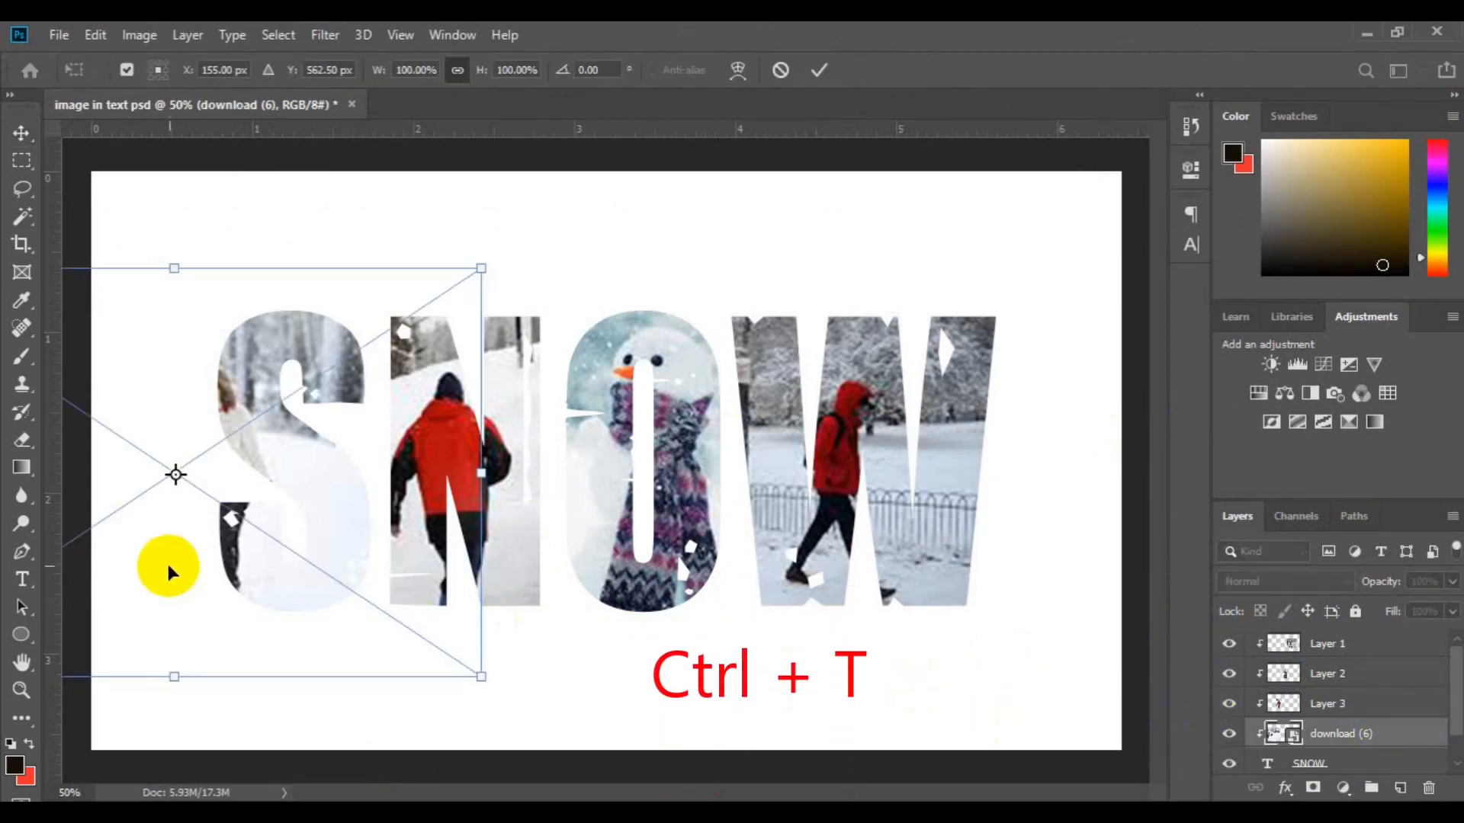
{"action": "left_click_drag", "start_coordinate": [231, 575], "coordinate": [295, 555]}
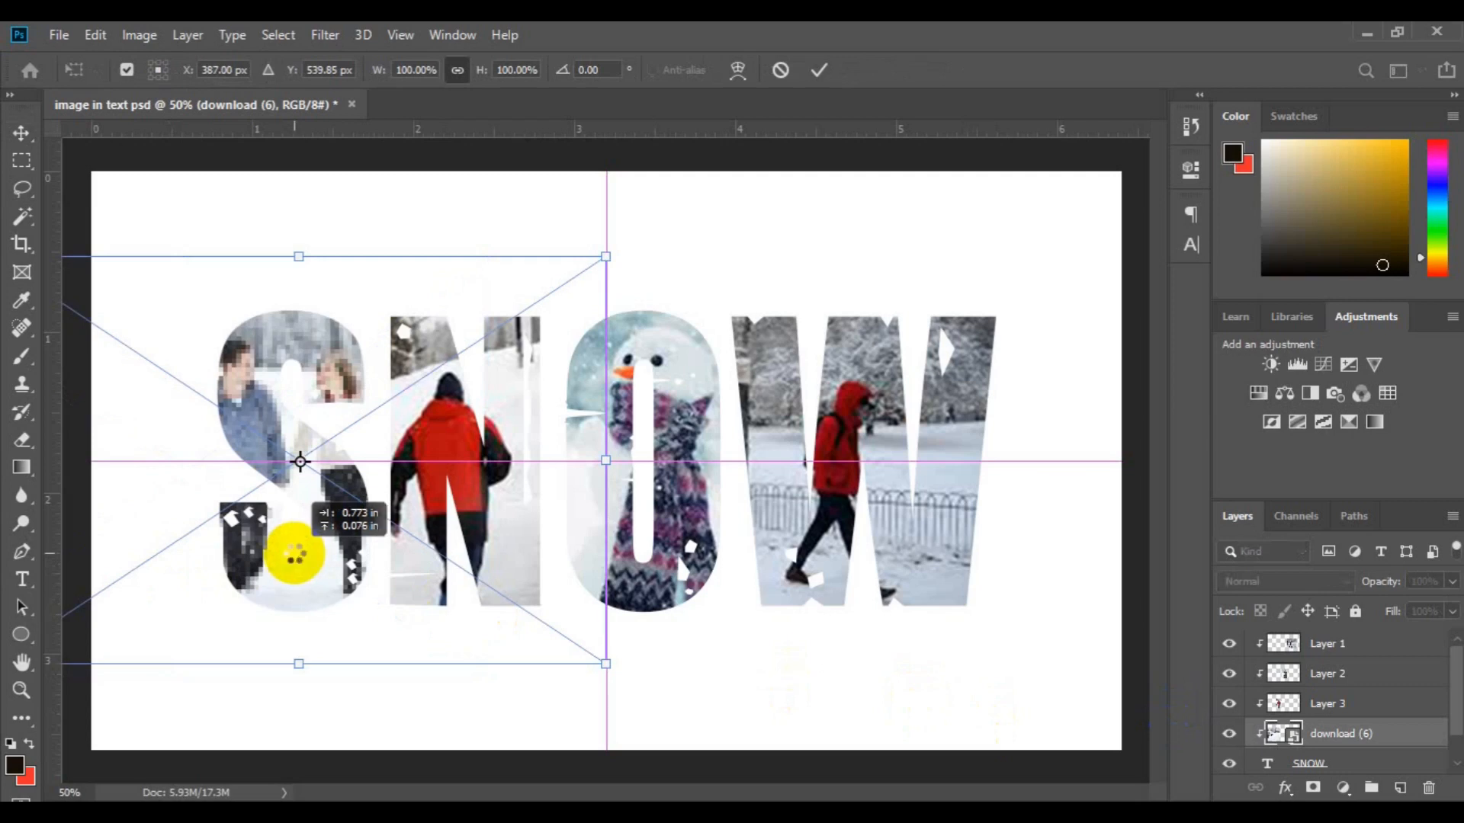
{"action": "key", "text": "Return"}
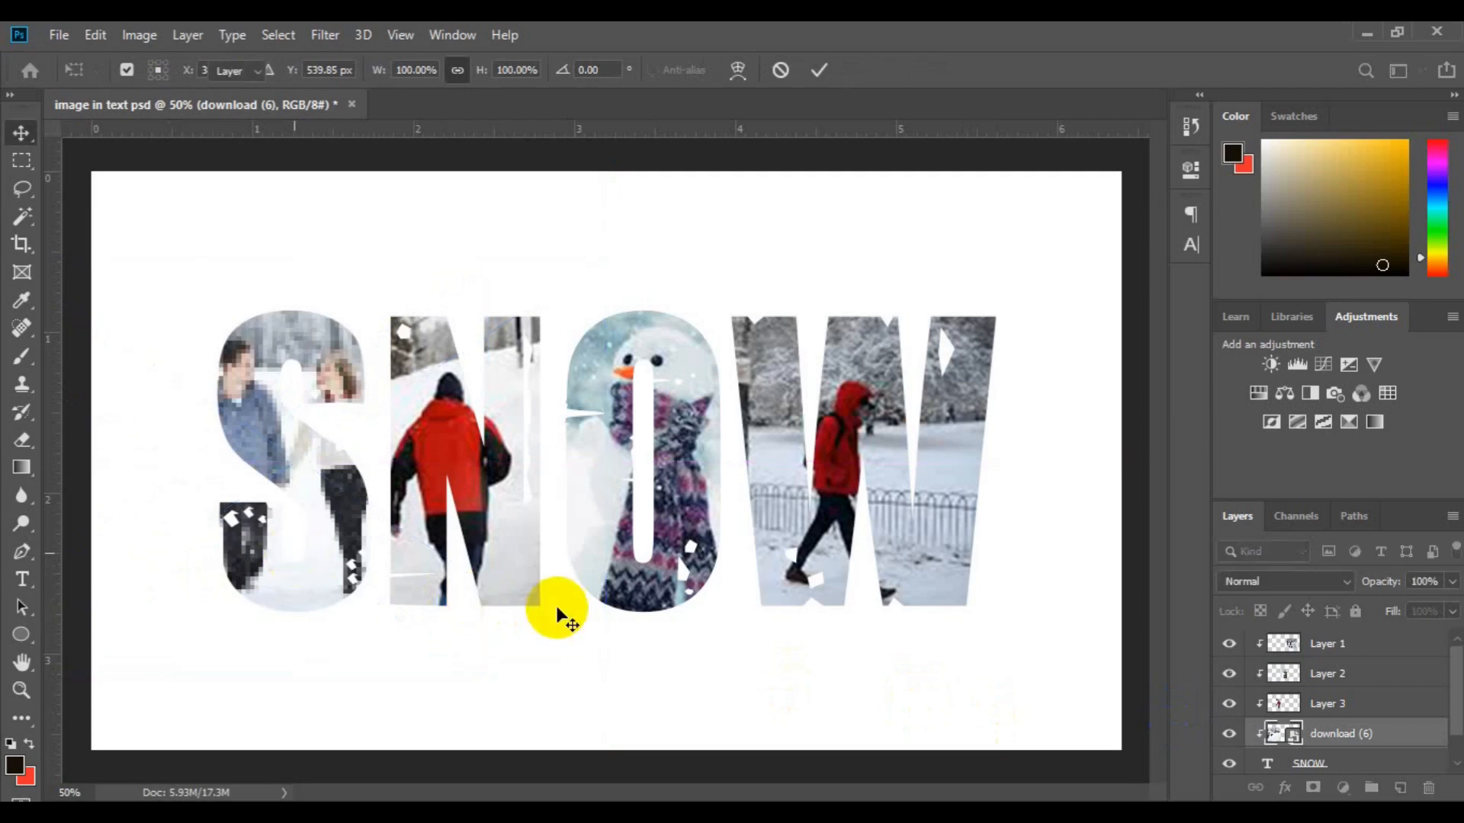
Copy a rectangular selection of the "download (6)" picture around the S to a new layer.
{"action": "left_click", "coordinate": [21, 165]}
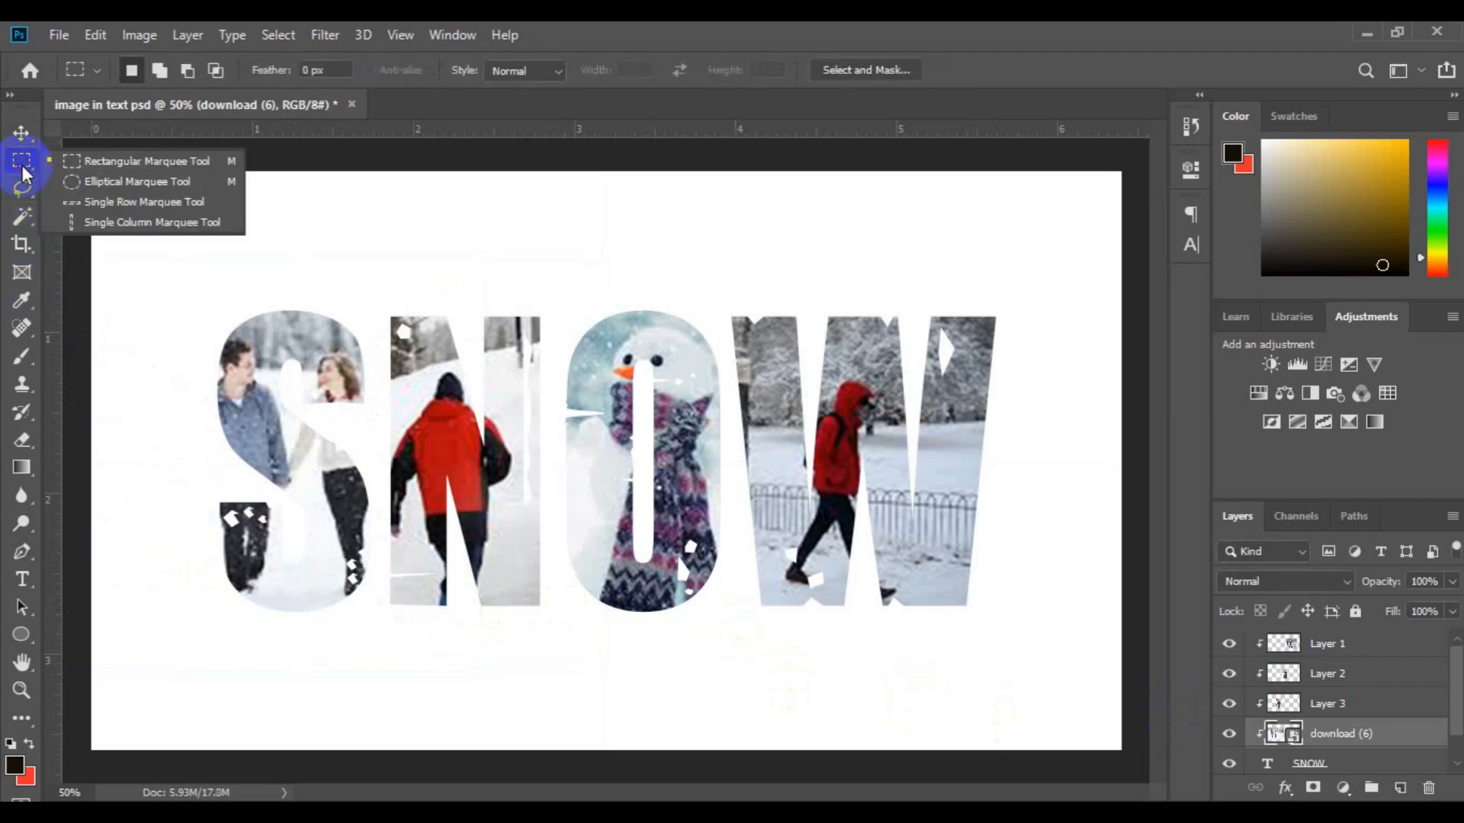
{"action": "left_click", "coordinate": [103, 162]}
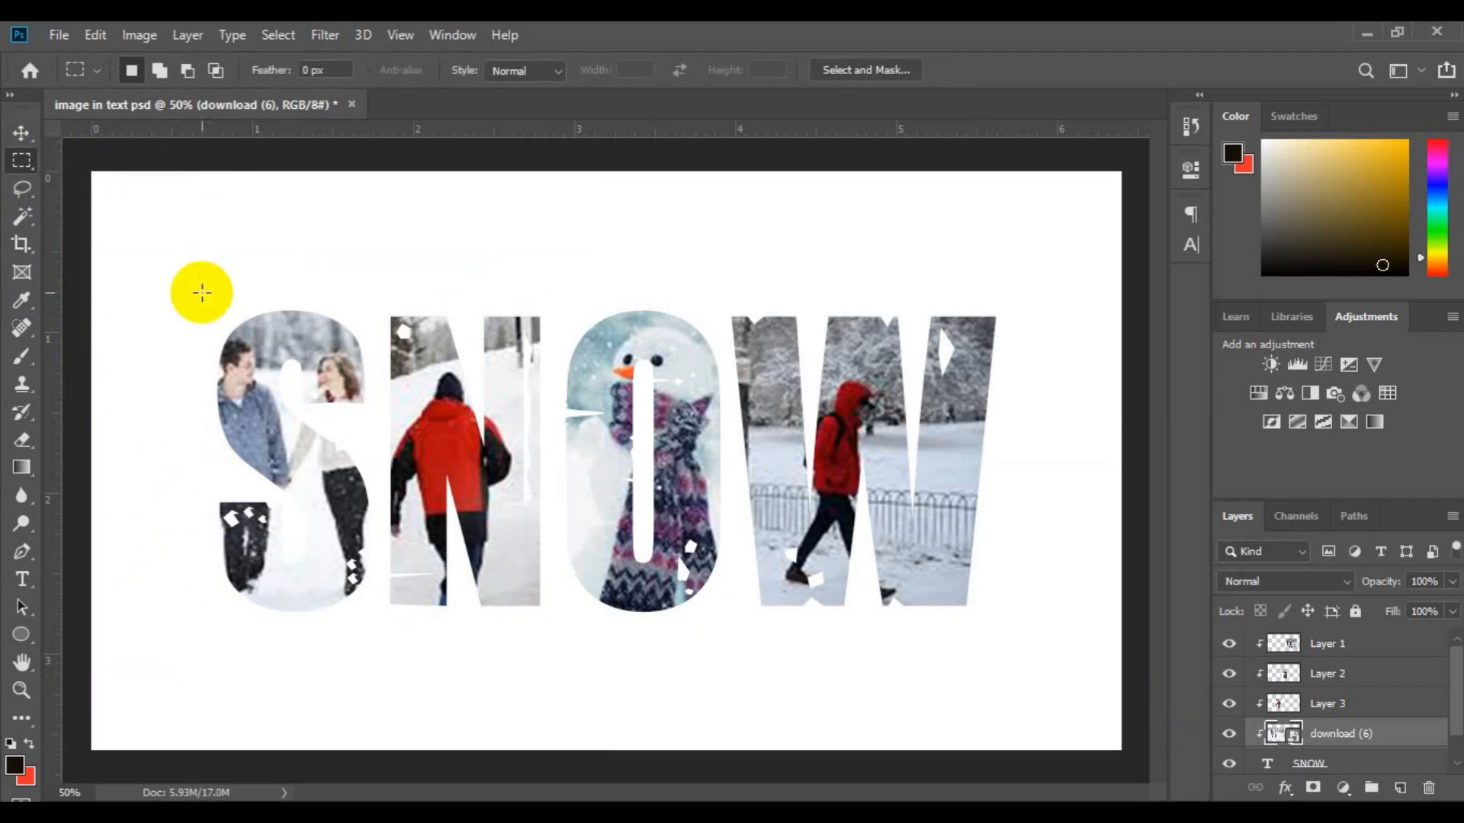
{"action": "left_click_drag", "start_coordinate": [192, 292], "coordinate": [377, 621]}
{"action": "key", "text": "ctrl+j"}
{"action": "key", "text": "v"}
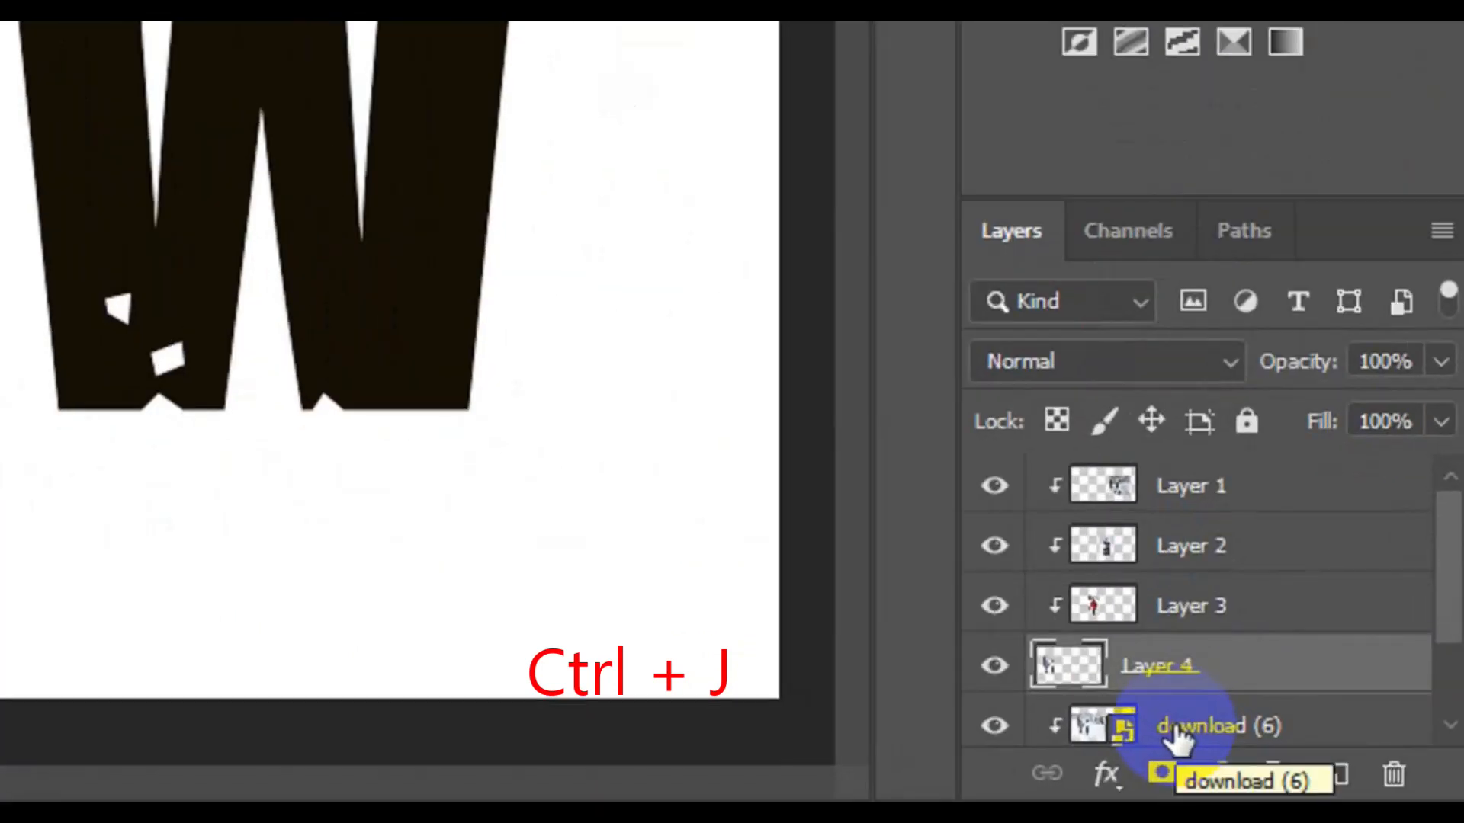
Delete the "download (6)" layer and clip the copied S piece, Layer 4, to the SNOW text.
{"action": "left_click", "coordinate": [1178, 734]}
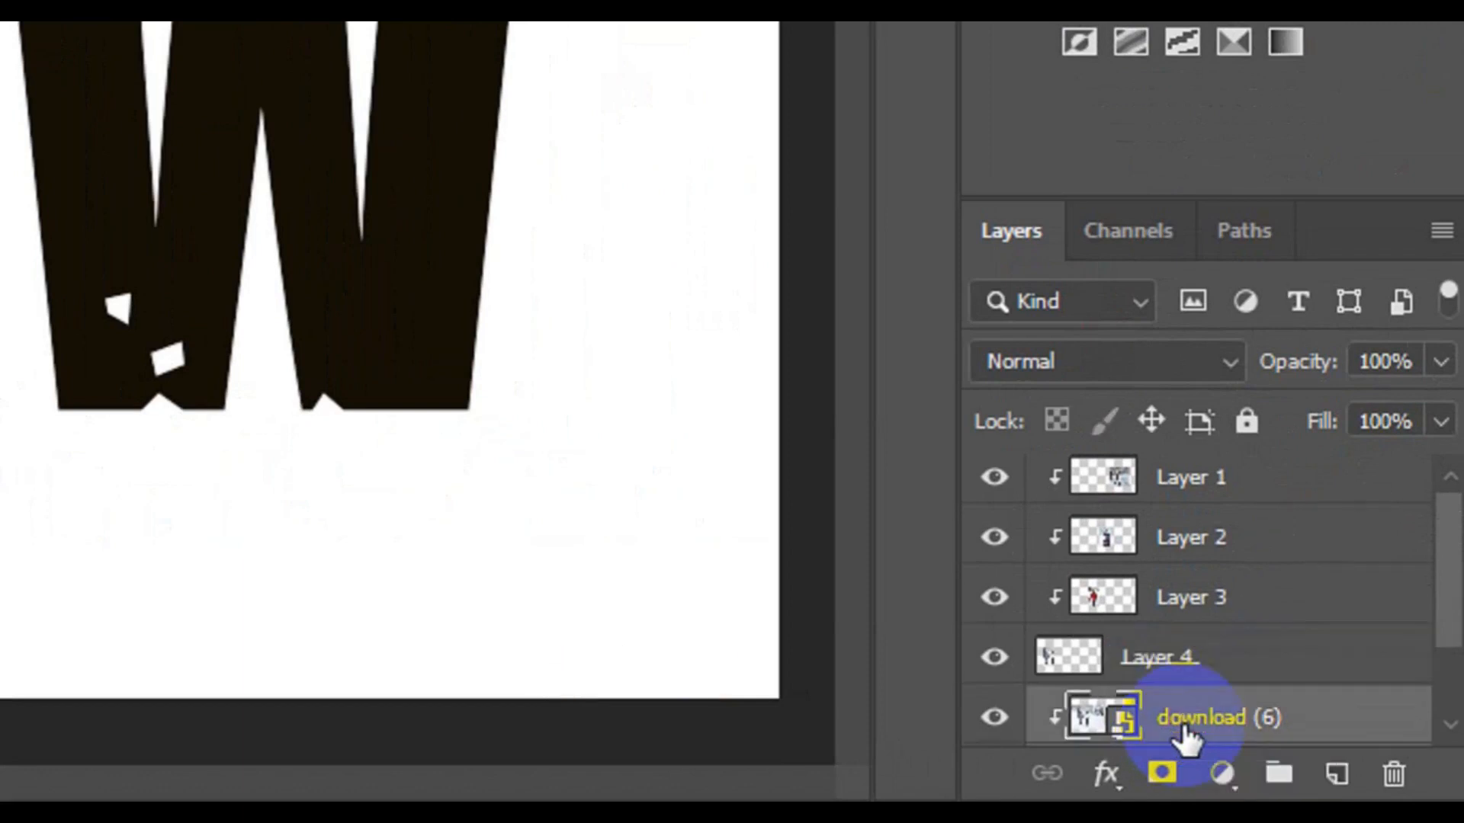
{"action": "key", "text": "Delete"}
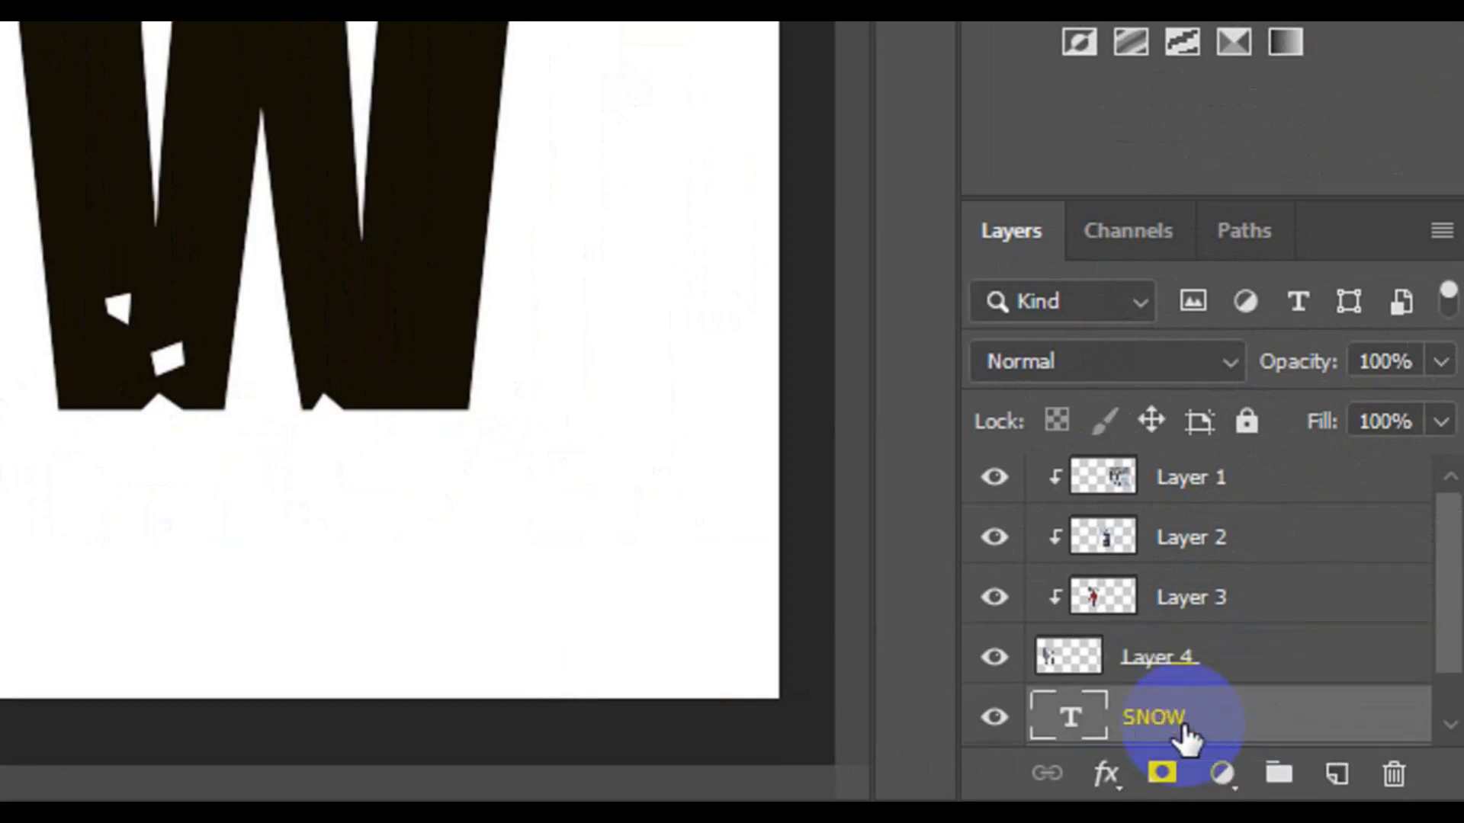
{"action": "left_click", "coordinate": [1176, 671]}
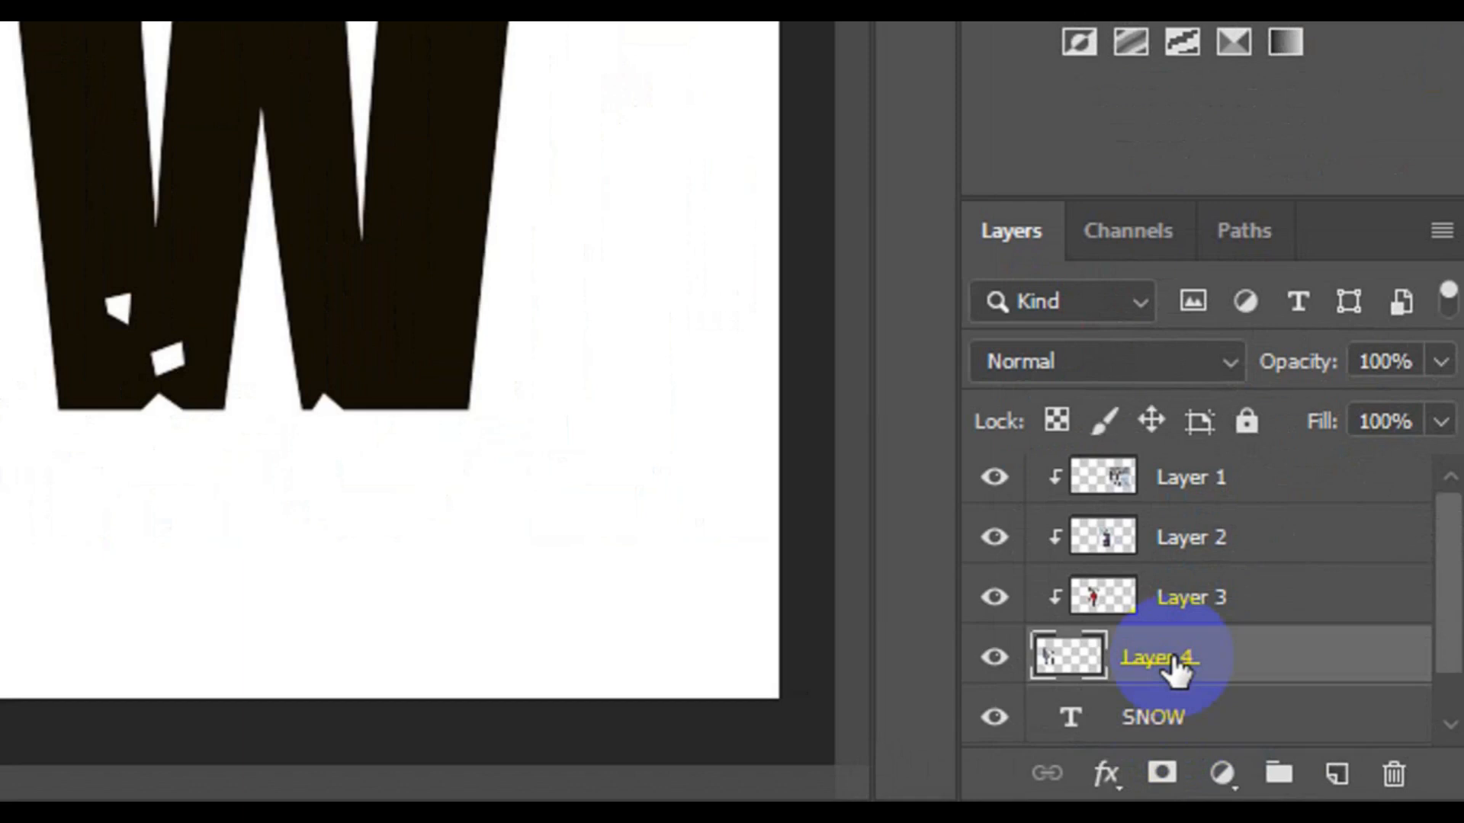
{"action": "right_click", "coordinate": [1174, 663]}
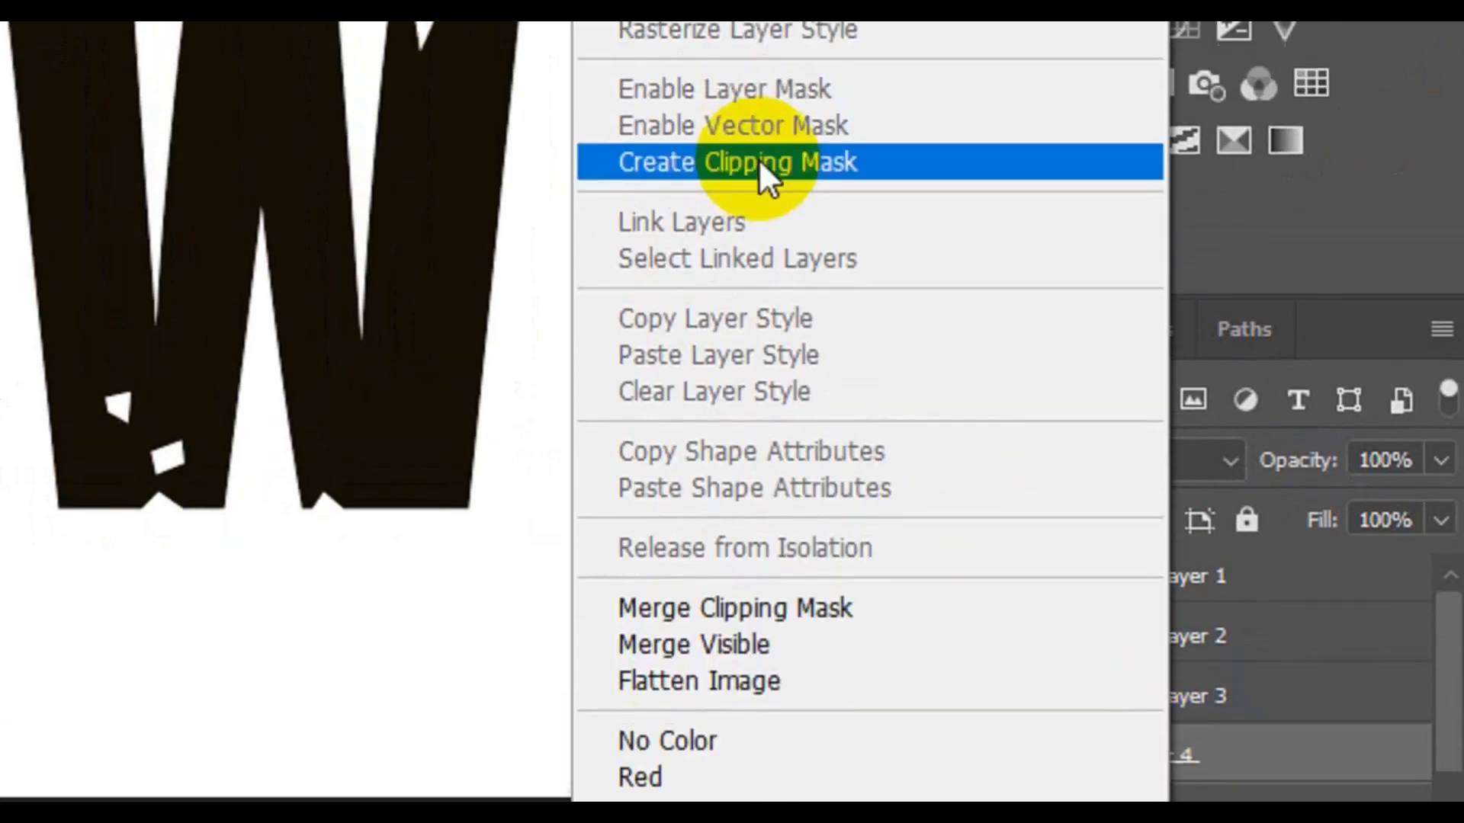
{"action": "left_click", "coordinate": [748, 244]}
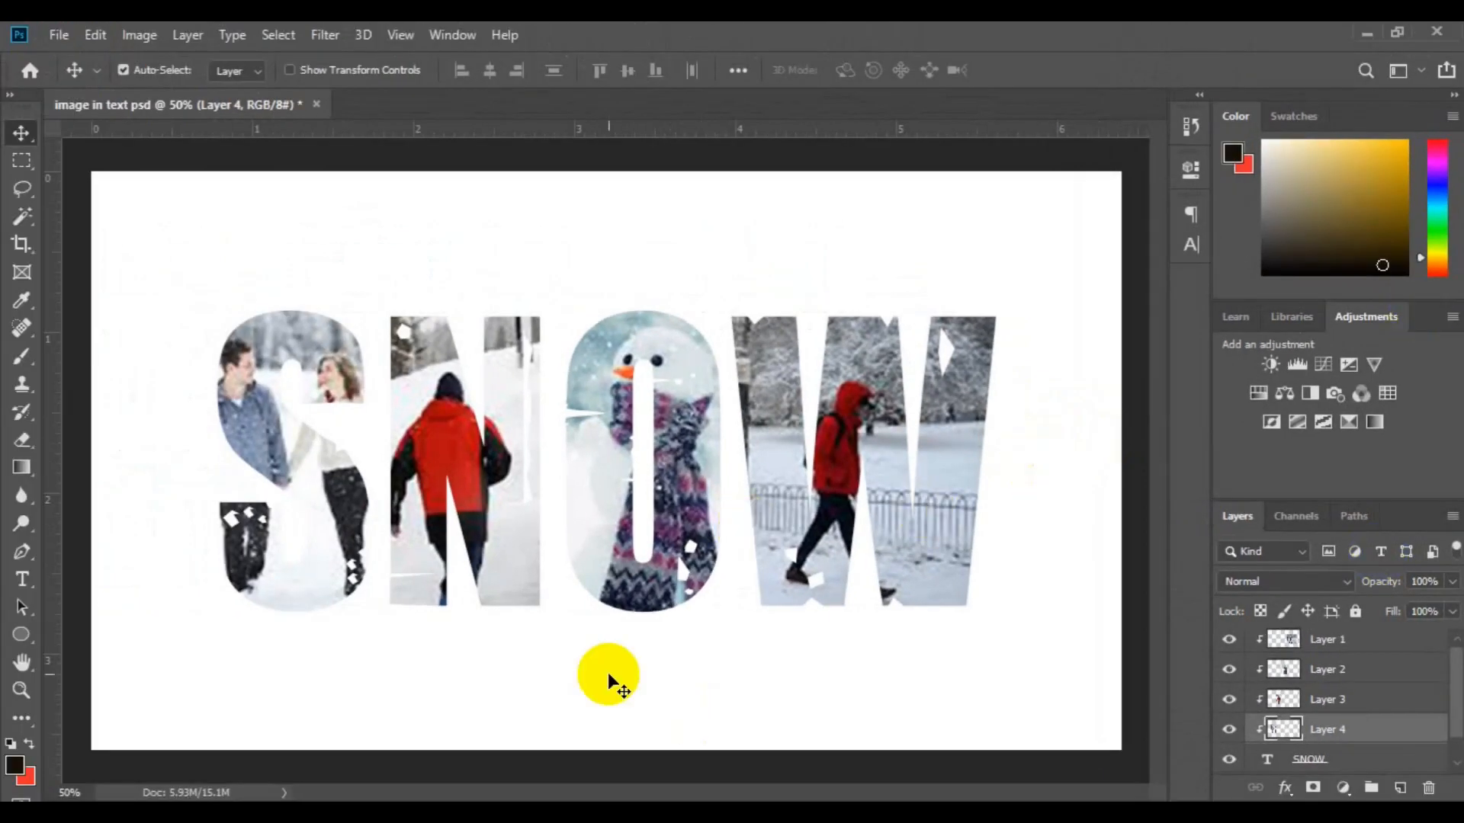
Add a linear Gradient fill layer above the Background, using a light lavender to dark purple preset at a 90° angle.
{"action": "key", "text": "ctrl+minus"}
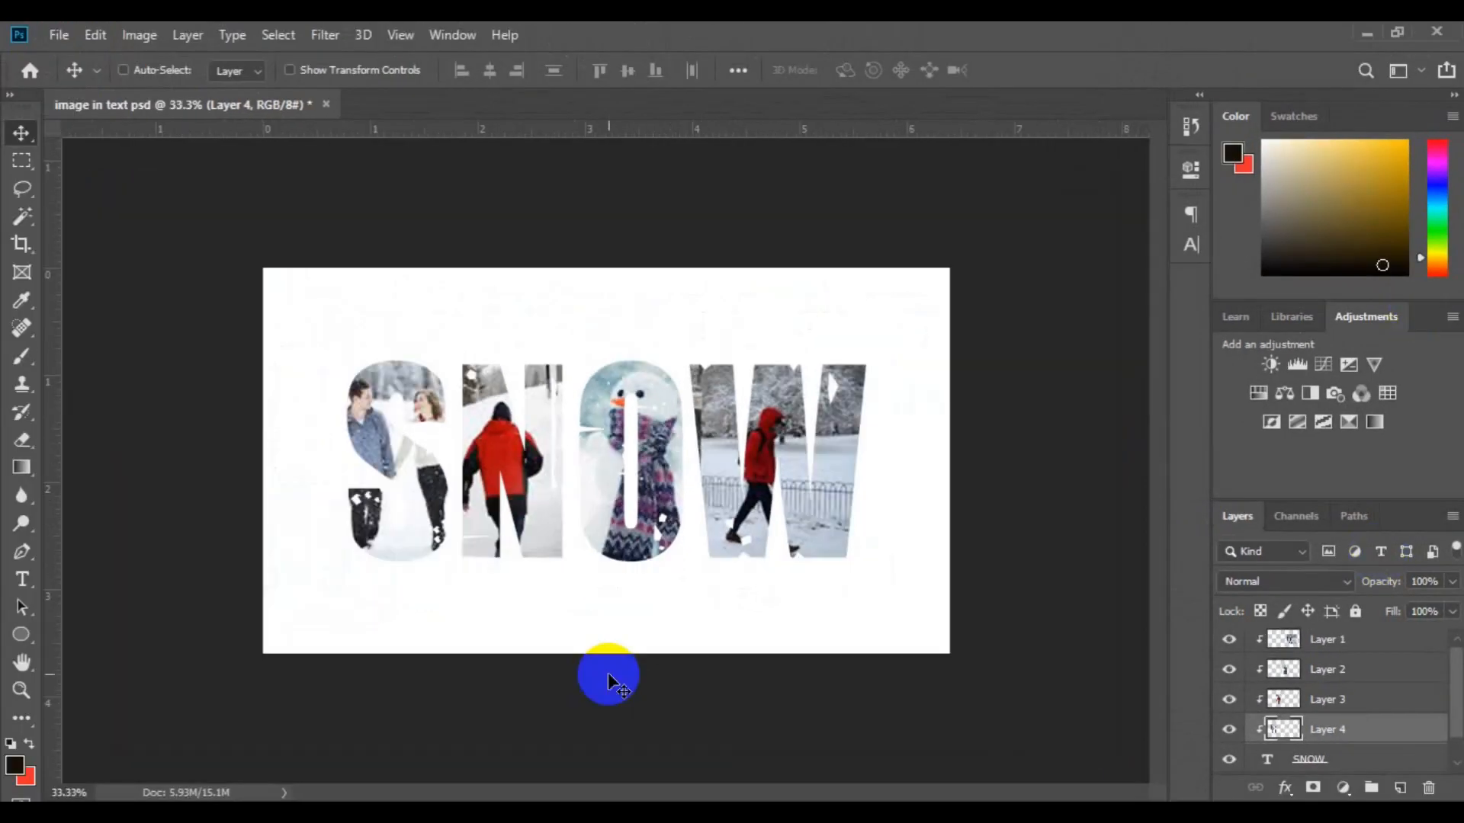
{"action": "key", "text": "ctrl+minus"}
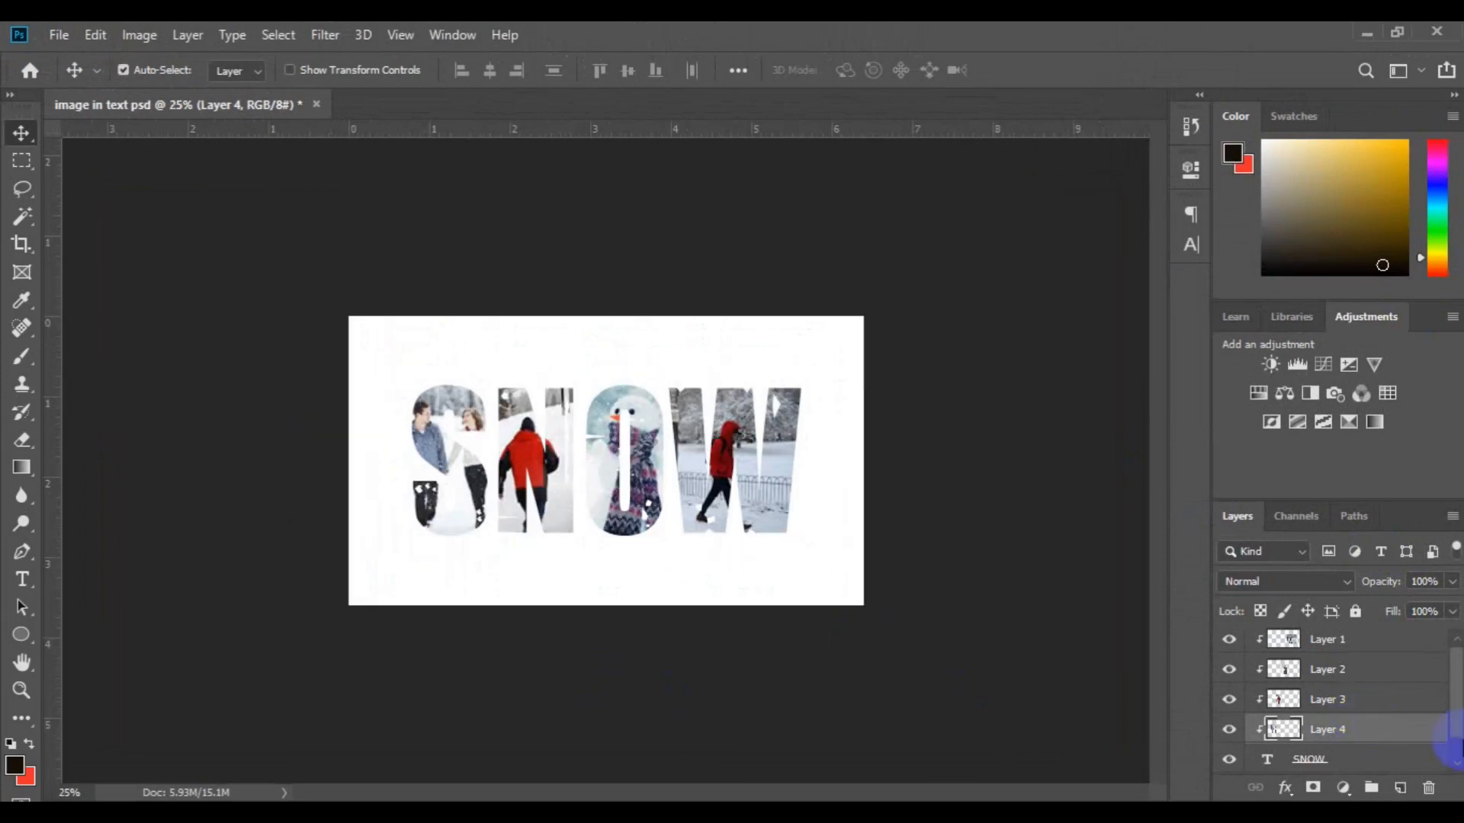
{"action": "scroll", "coordinate": [1457, 751], "scroll_direction": "down", "scroll_amount": 1}
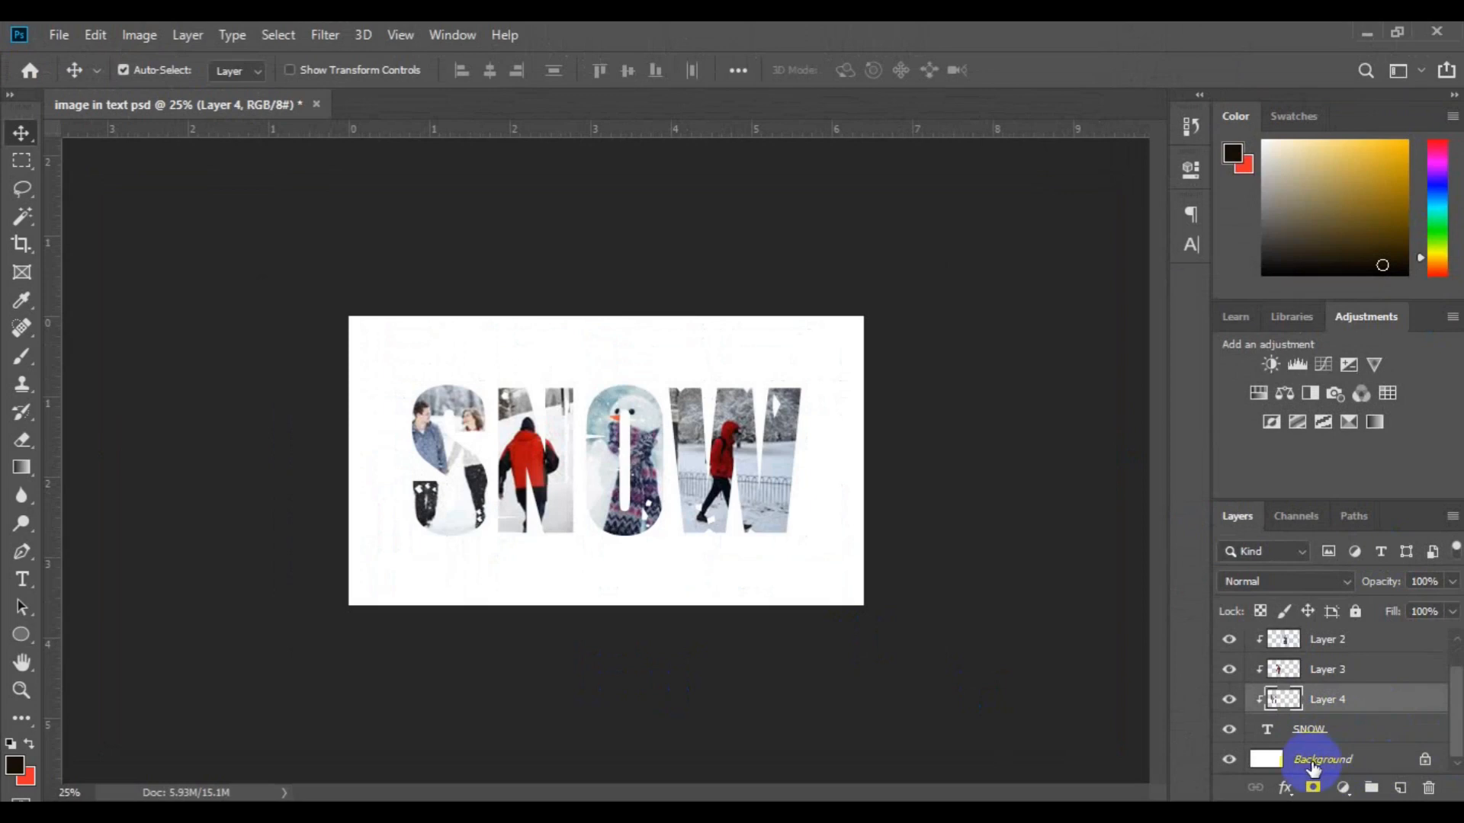
{"action": "left_click", "coordinate": [1342, 761]}
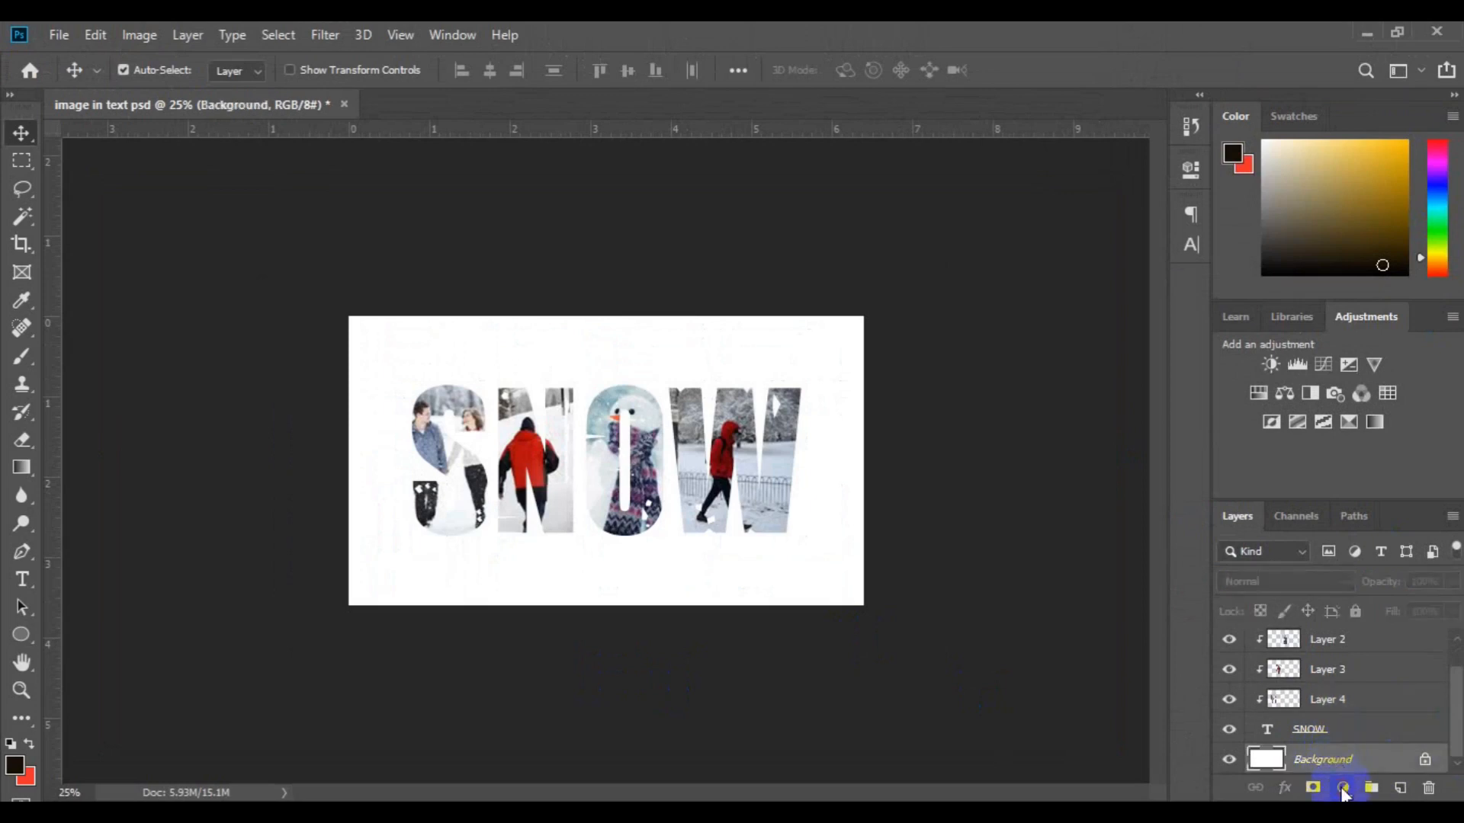
{"action": "left_click", "coordinate": [1342, 789]}
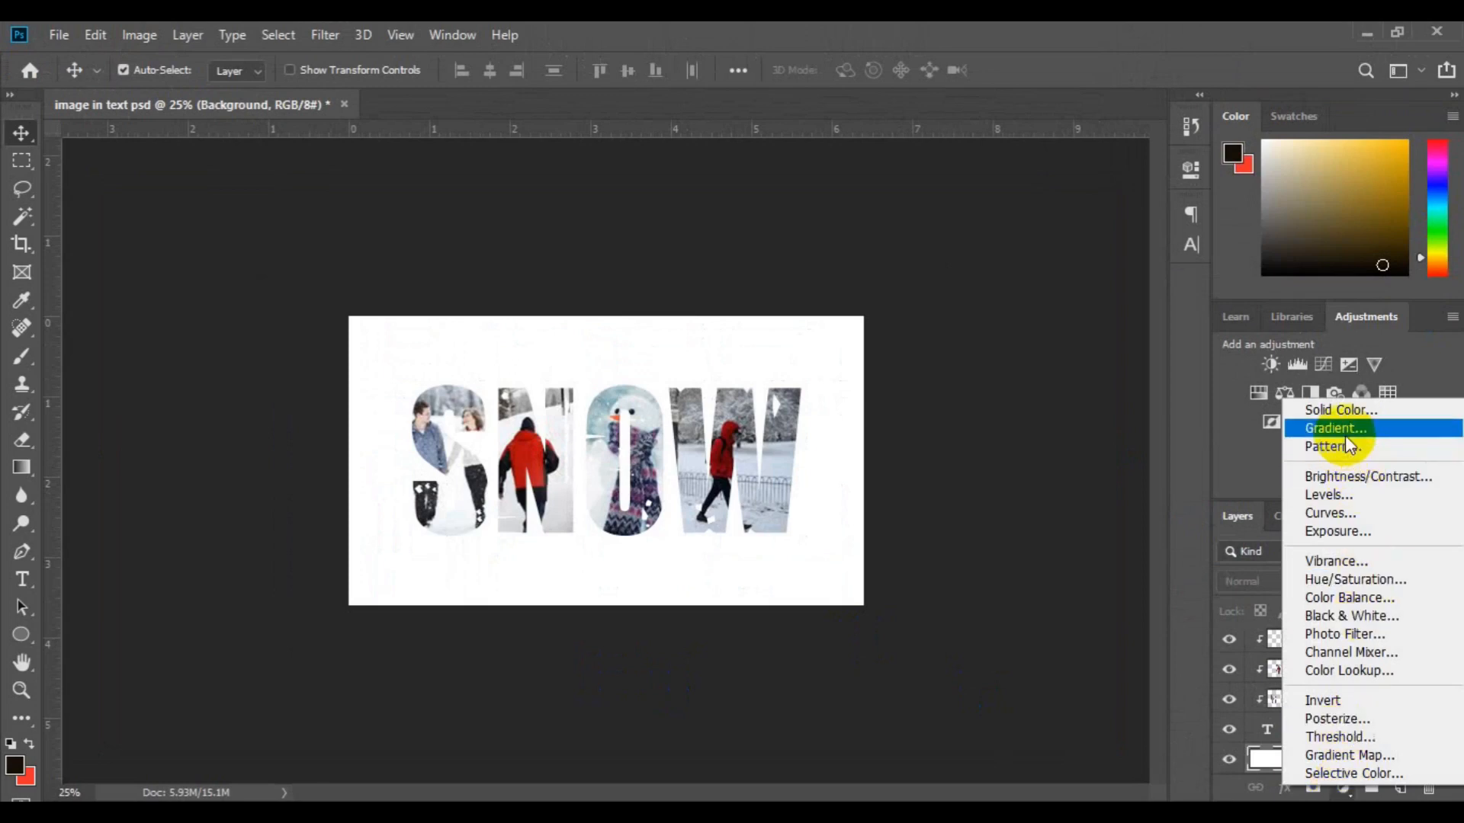
{"action": "left_click", "coordinate": [1345, 432]}
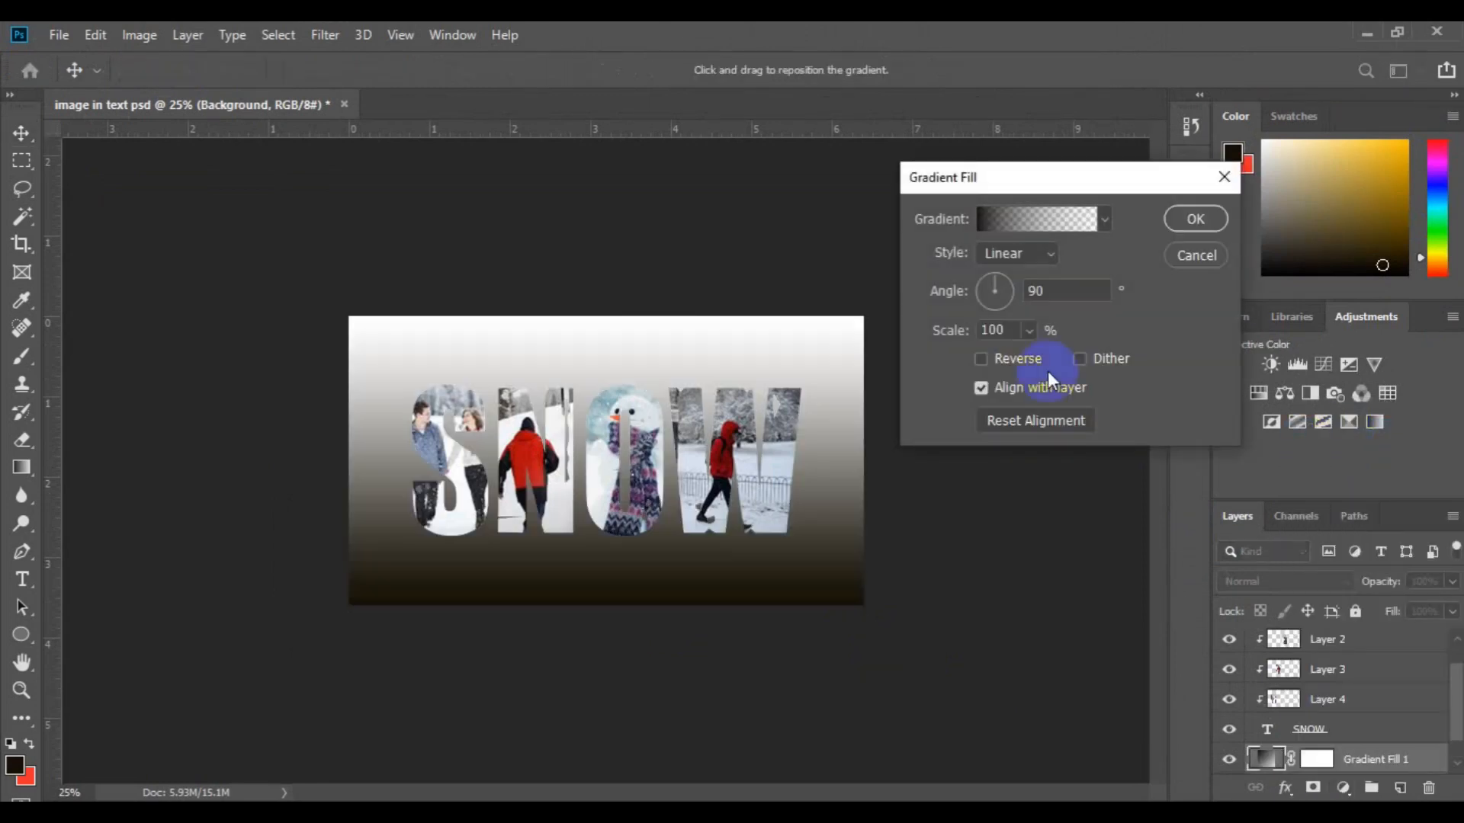
{"action": "left_click", "coordinate": [1065, 221]}
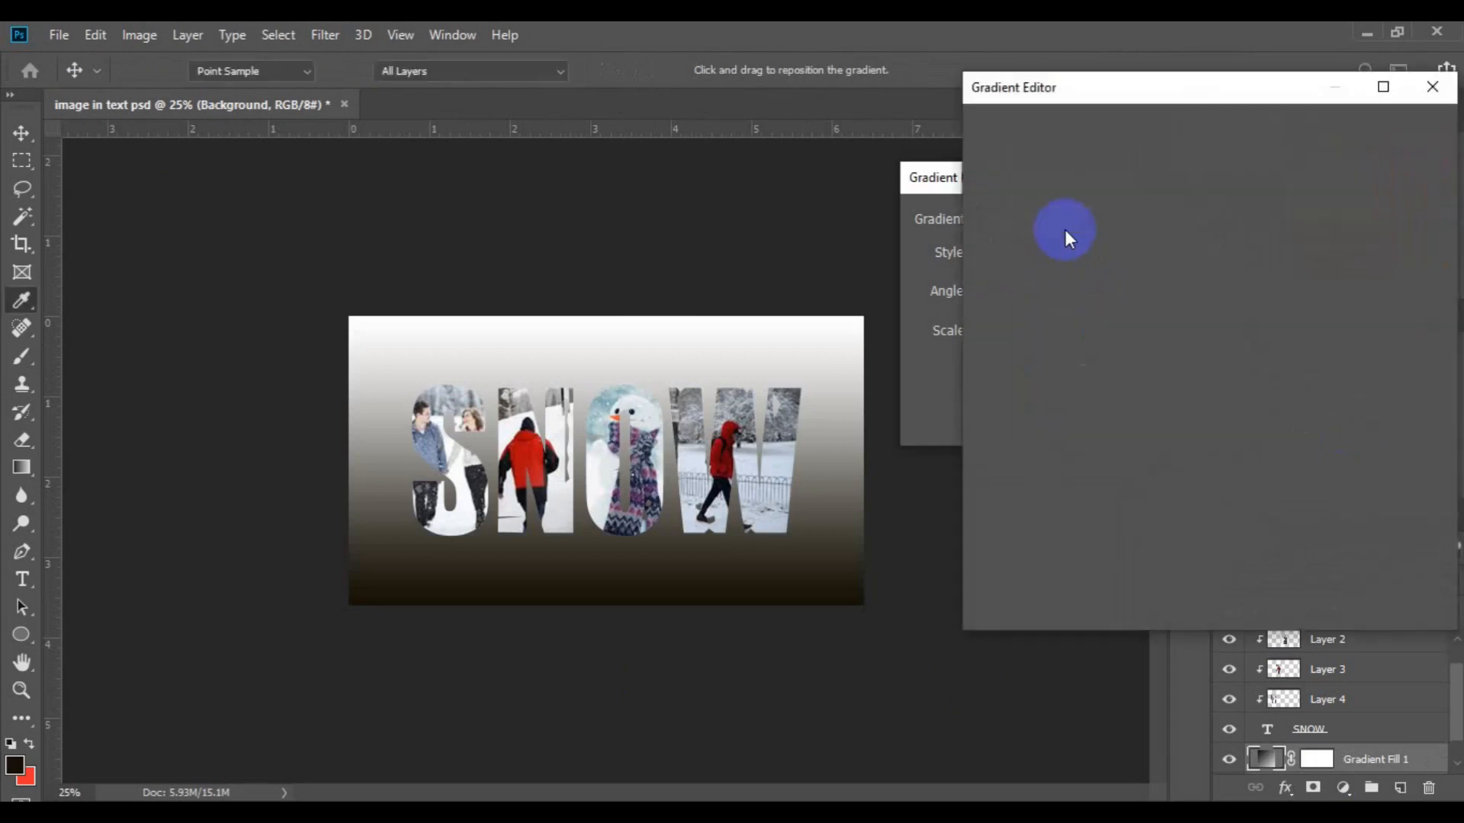
{"action": "left_click", "coordinate": [1326, 274]}
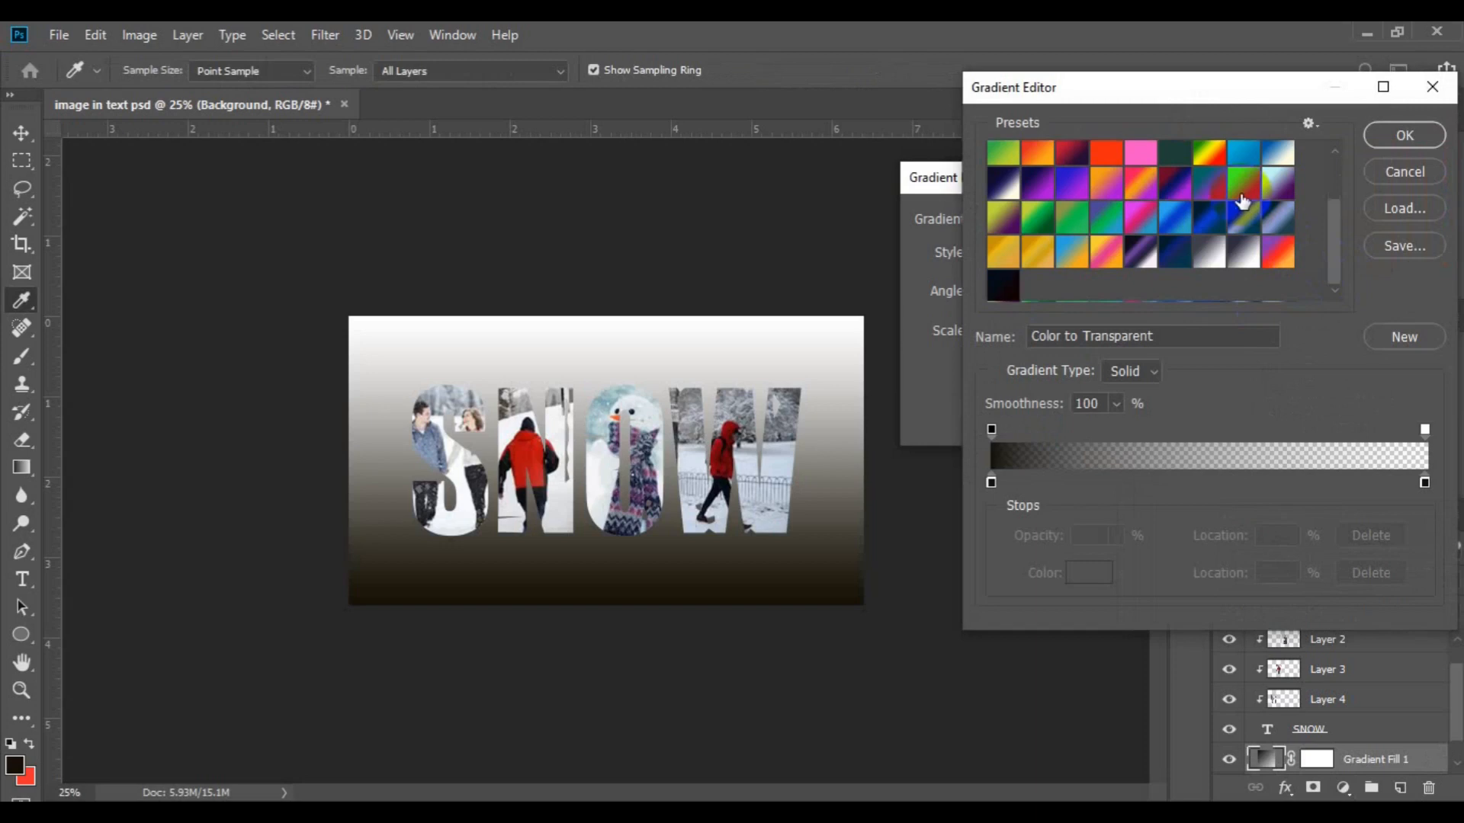
{"action": "left_click", "coordinate": [1037, 182]}
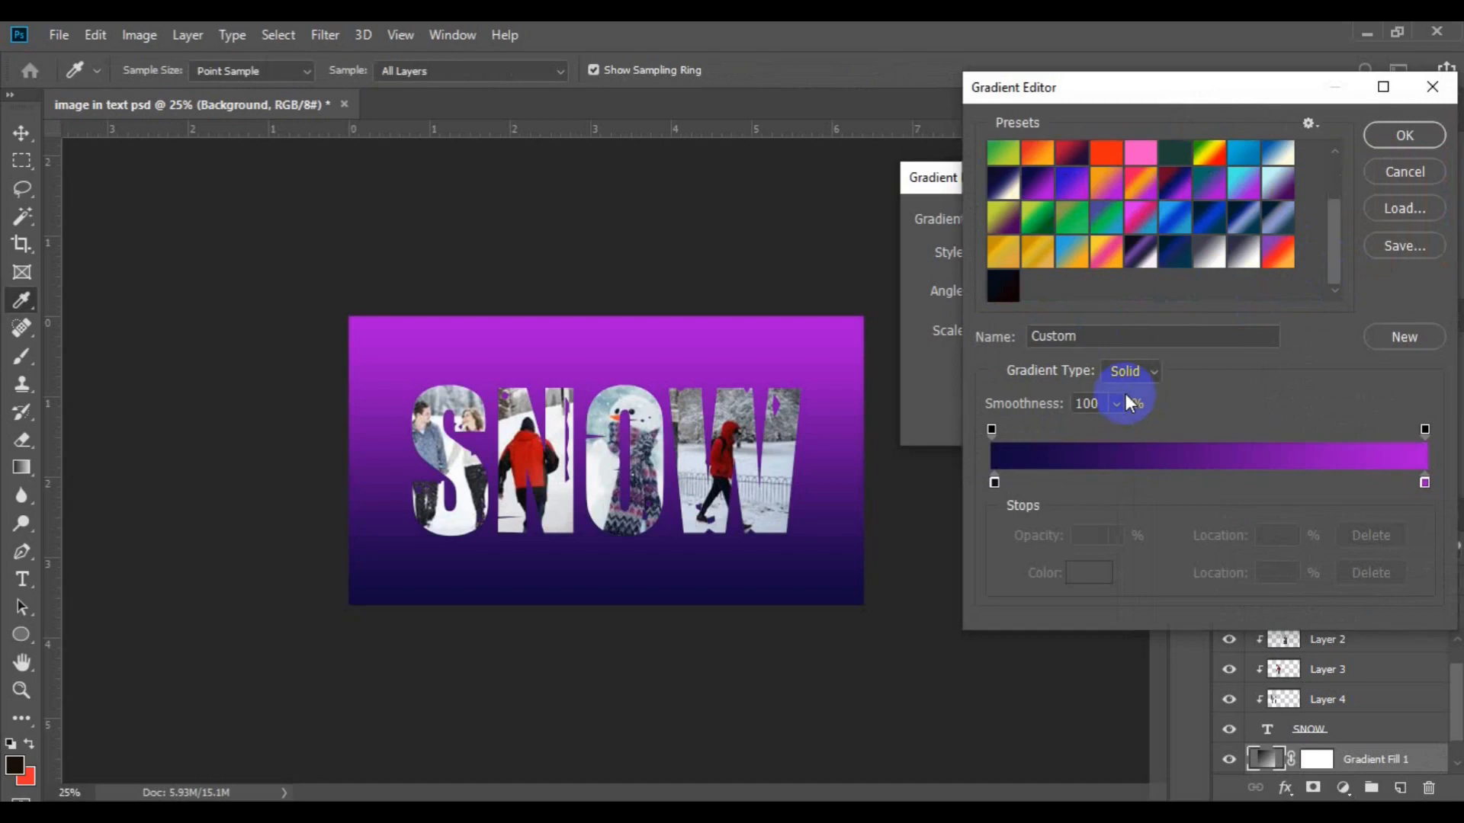
{"action": "key", "text": "Escape"}
{"action": "left_click", "coordinate": [1173, 219]}
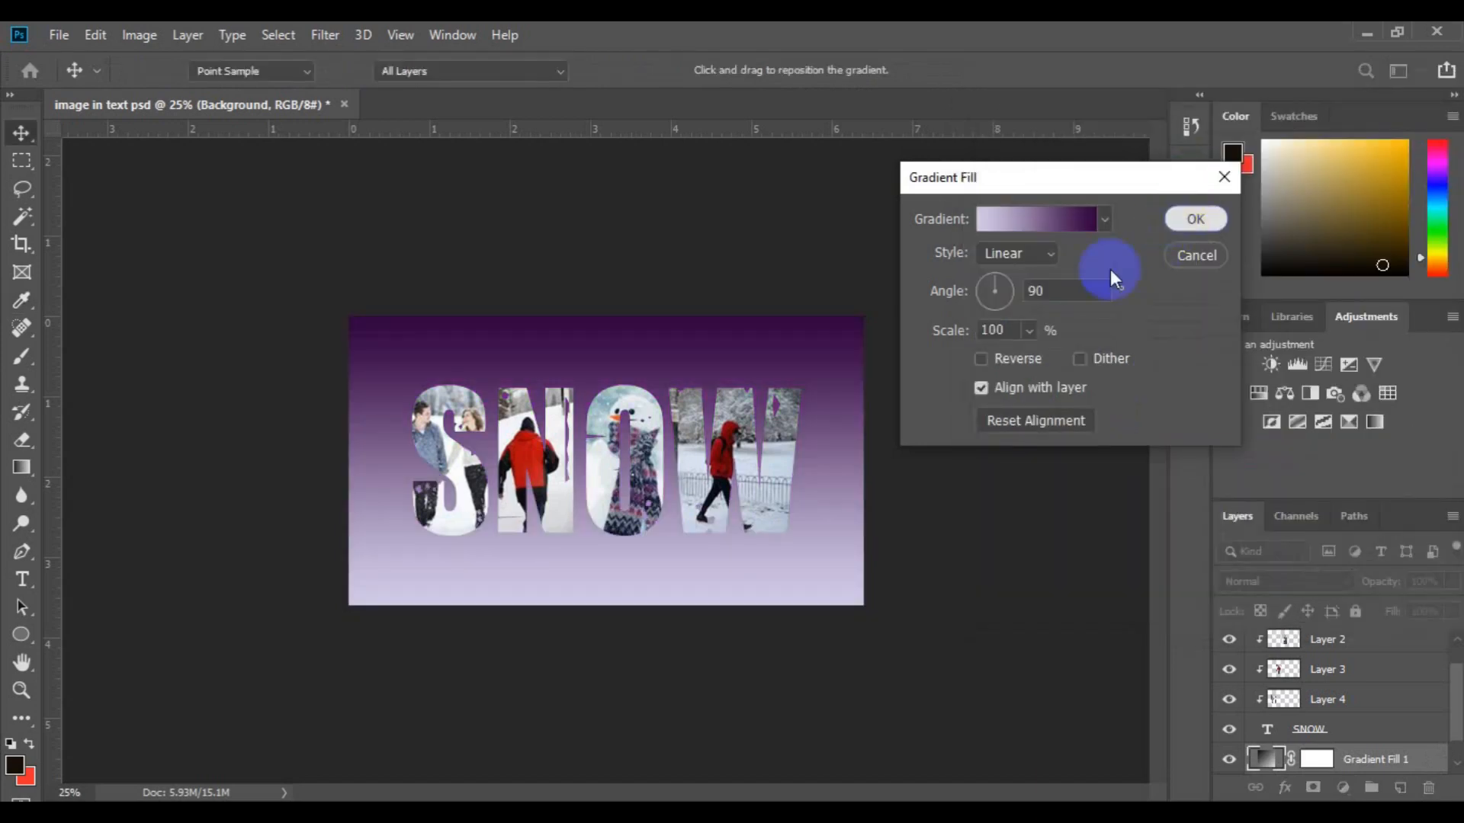
Merge the SNOW text layer and its clipped picture layers, Layer 1 to Layer 4, into one layer.
{"action": "left_click", "coordinate": [1319, 732]}
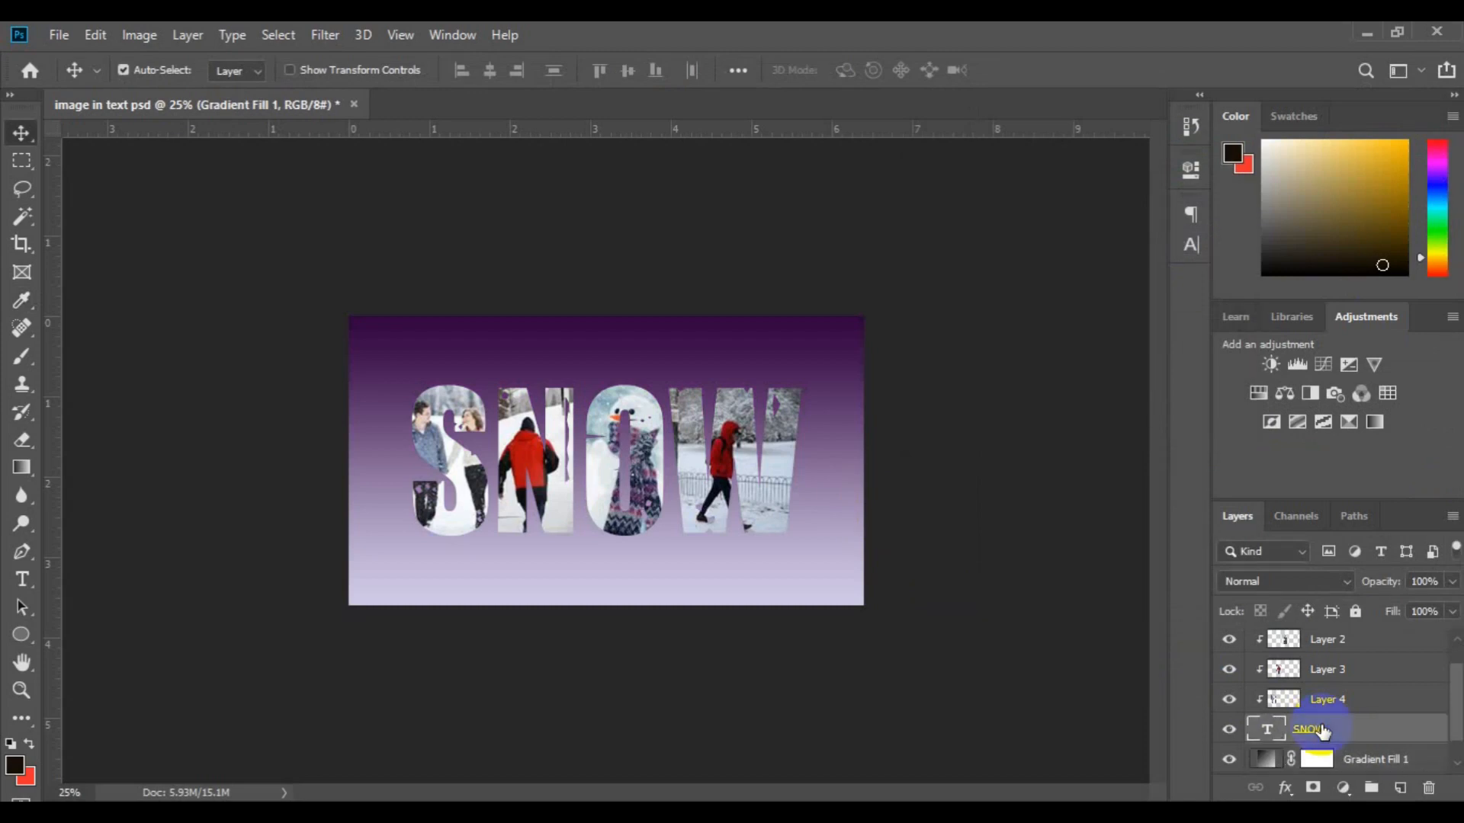
{"action": "left_click", "coordinate": [1454, 638]}
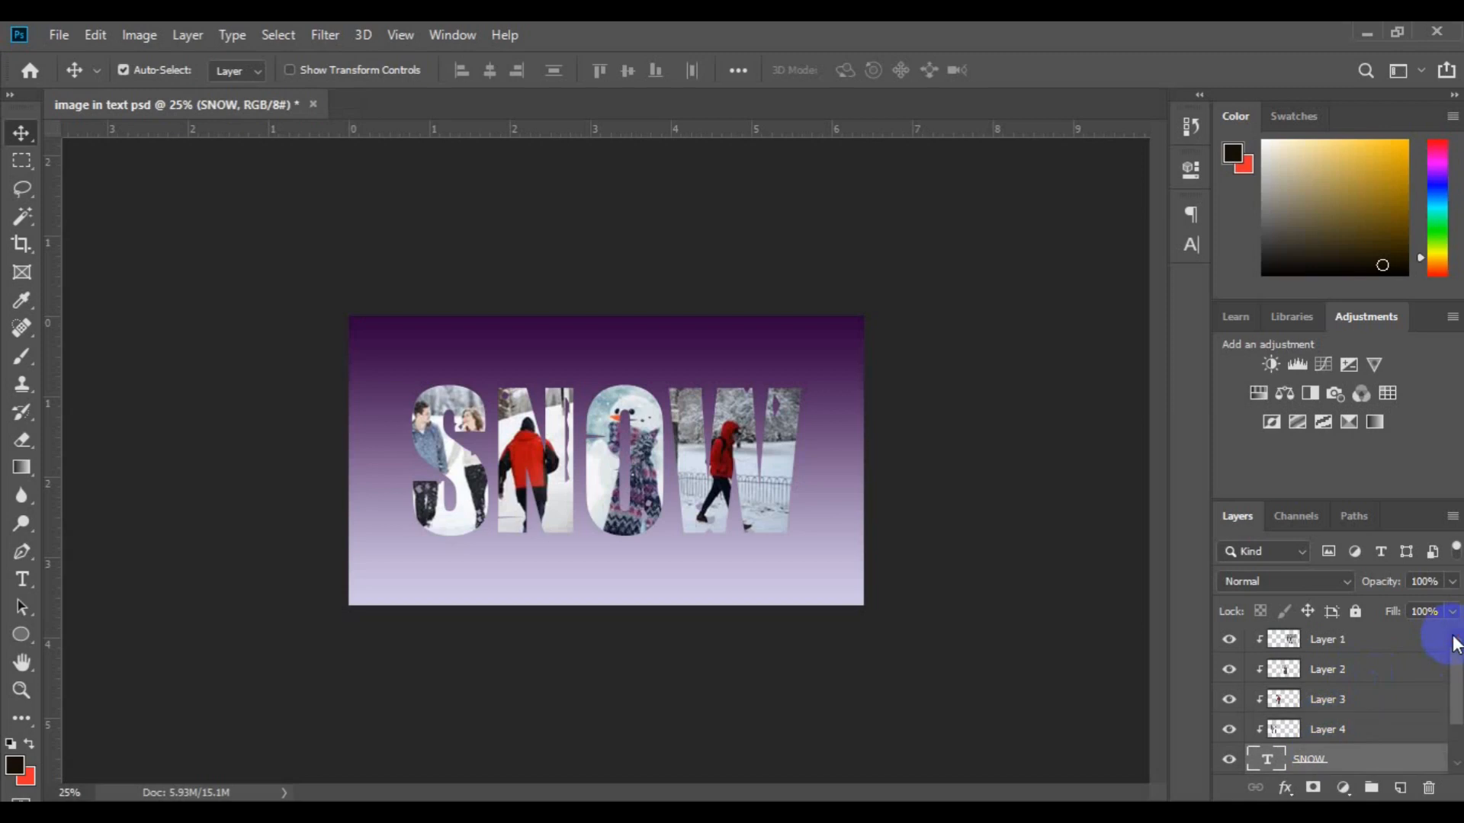
{"action": "left_click", "coordinate": [1376, 646], "text": "shift"}
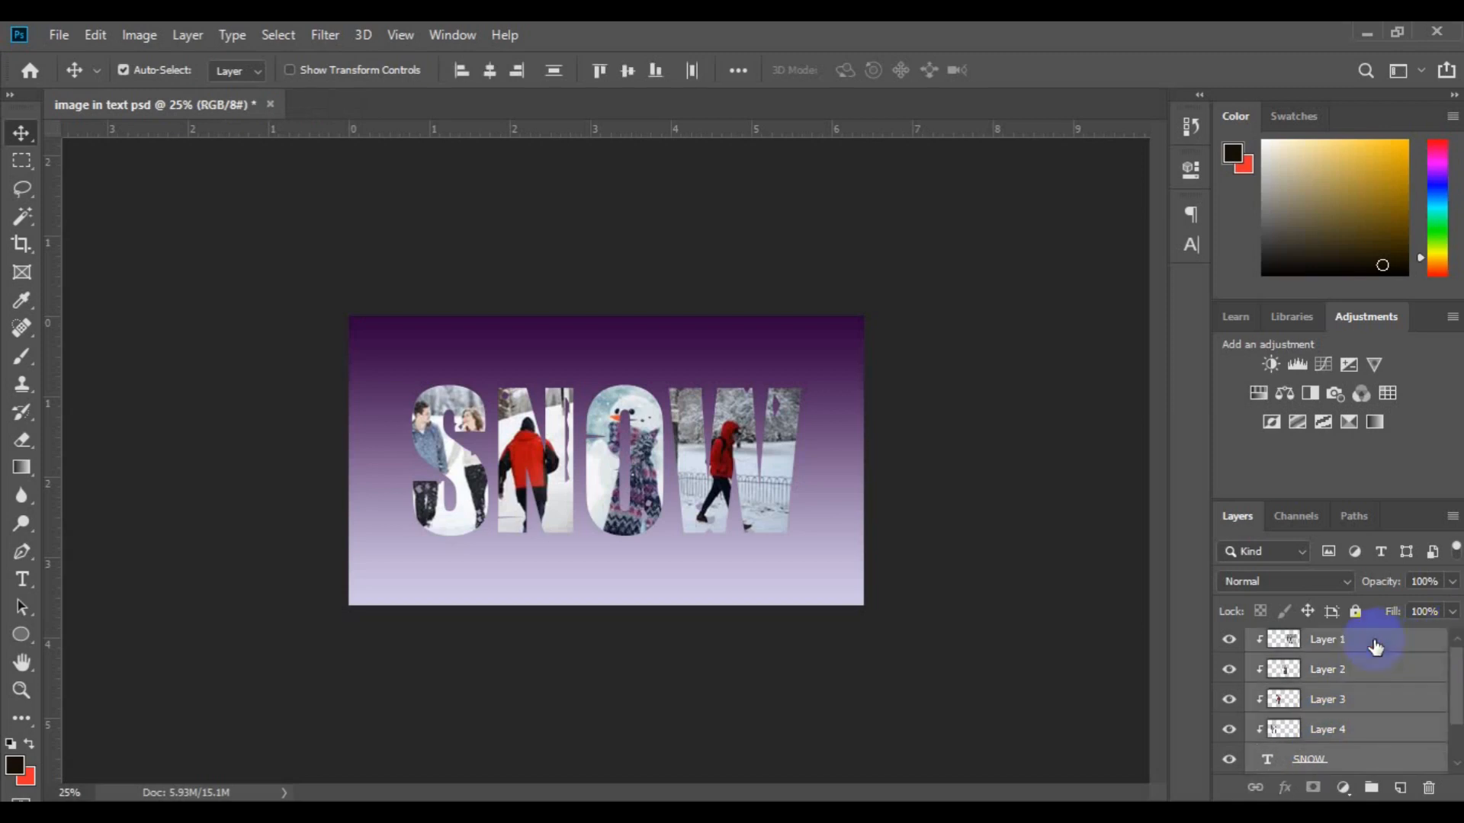
{"action": "right_click", "coordinate": [1361, 734]}
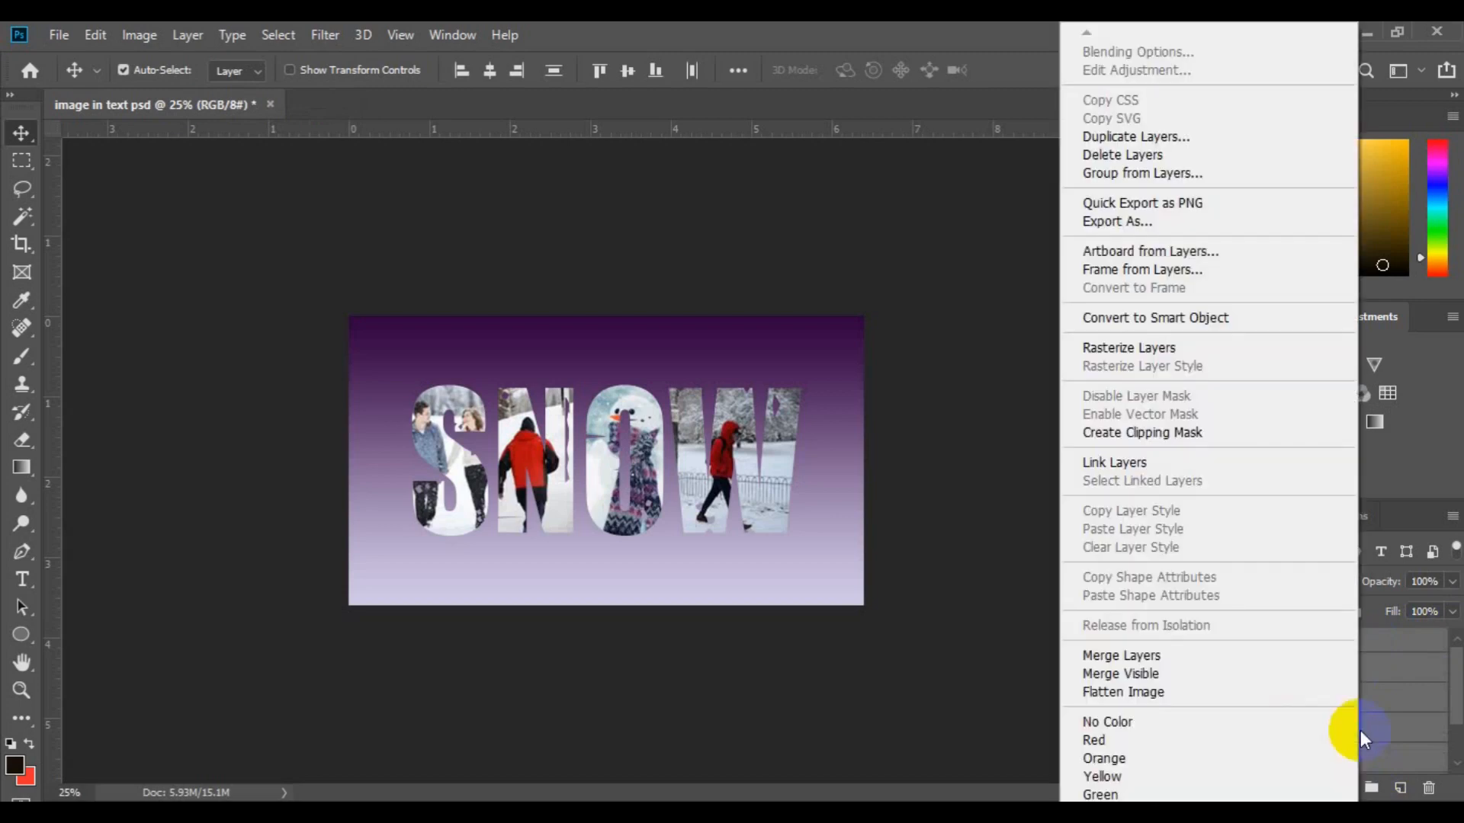
{"action": "left_click", "coordinate": [1244, 660]}
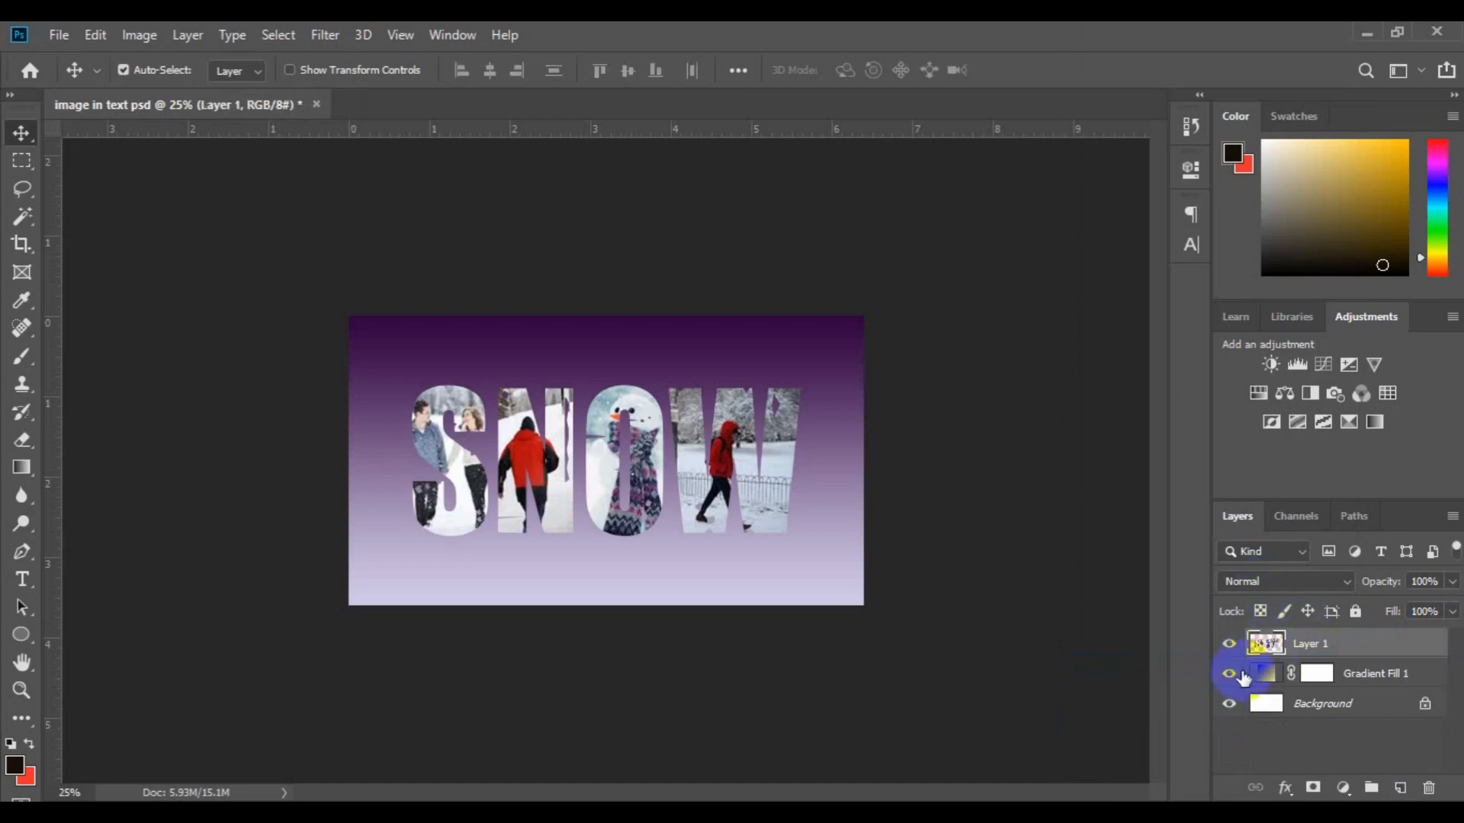
Add a 5 px outside stroke at 80% opacity to the merged SNOW layer through its blending options.
{"action": "right_click", "coordinate": [1303, 644]}
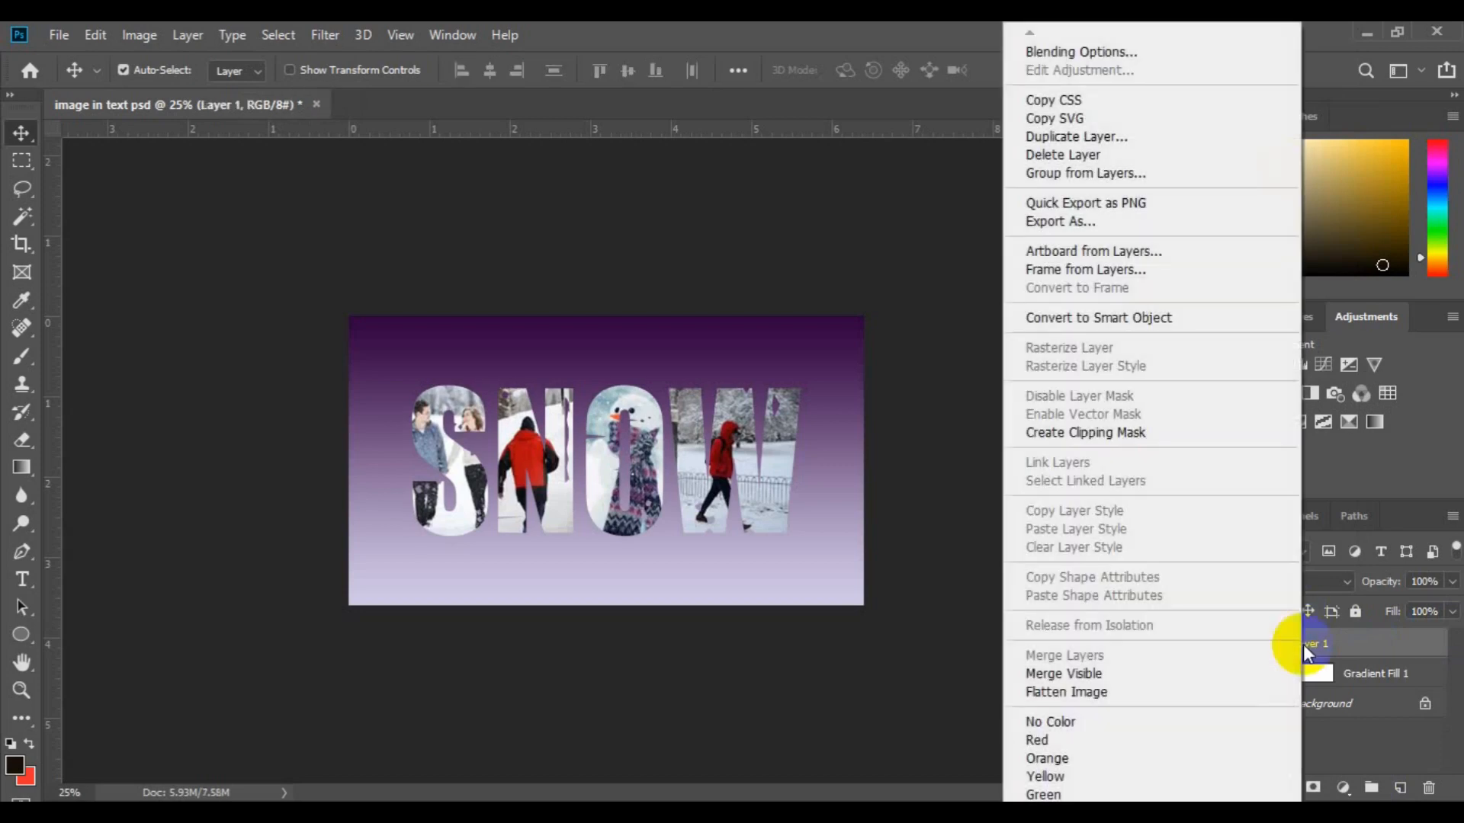
{"action": "left_click", "coordinate": [1127, 56]}
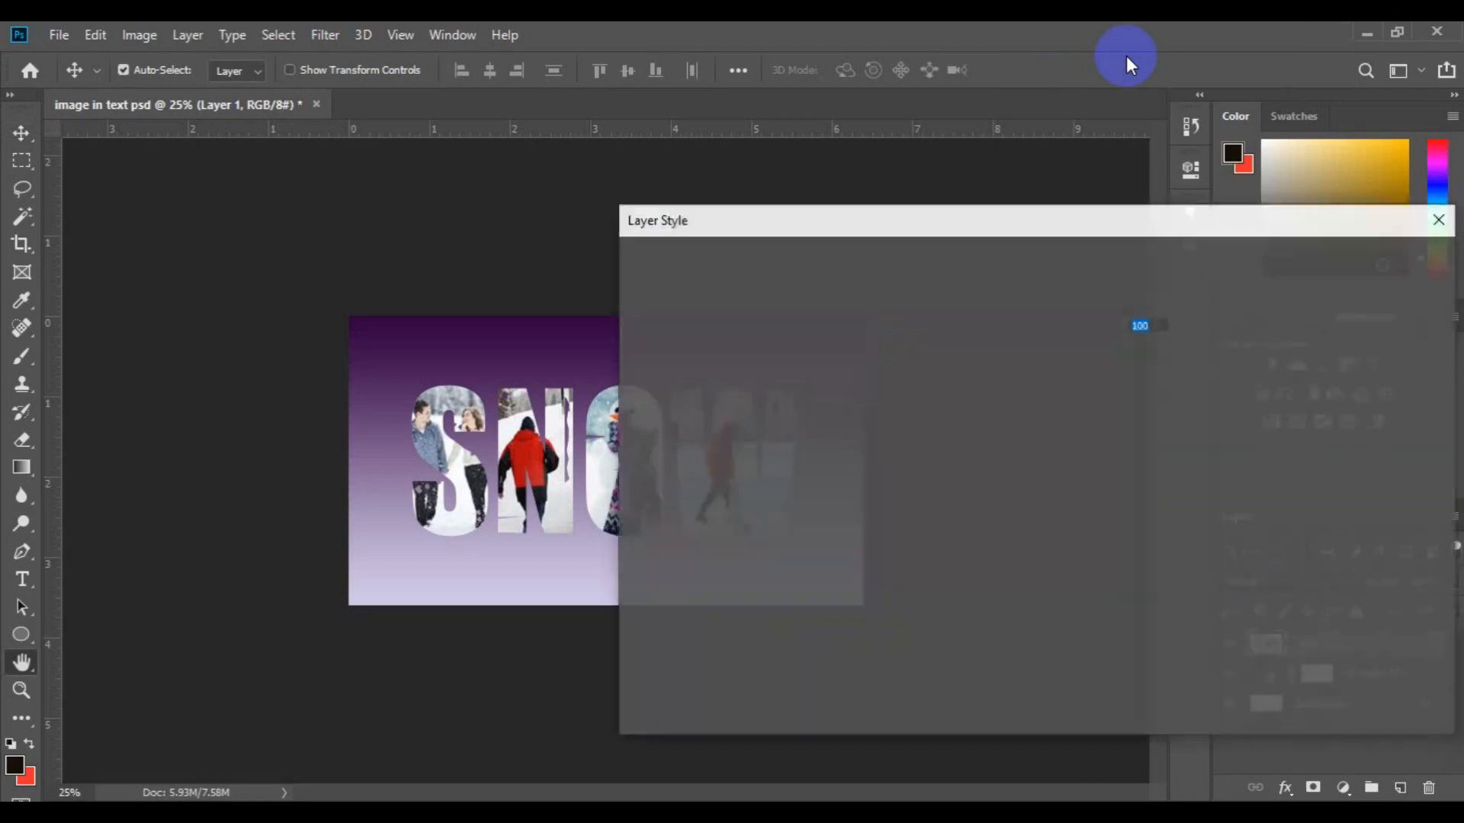
{"action": "left_click_drag", "start_coordinate": [848, 217], "coordinate": [1000, 219]}
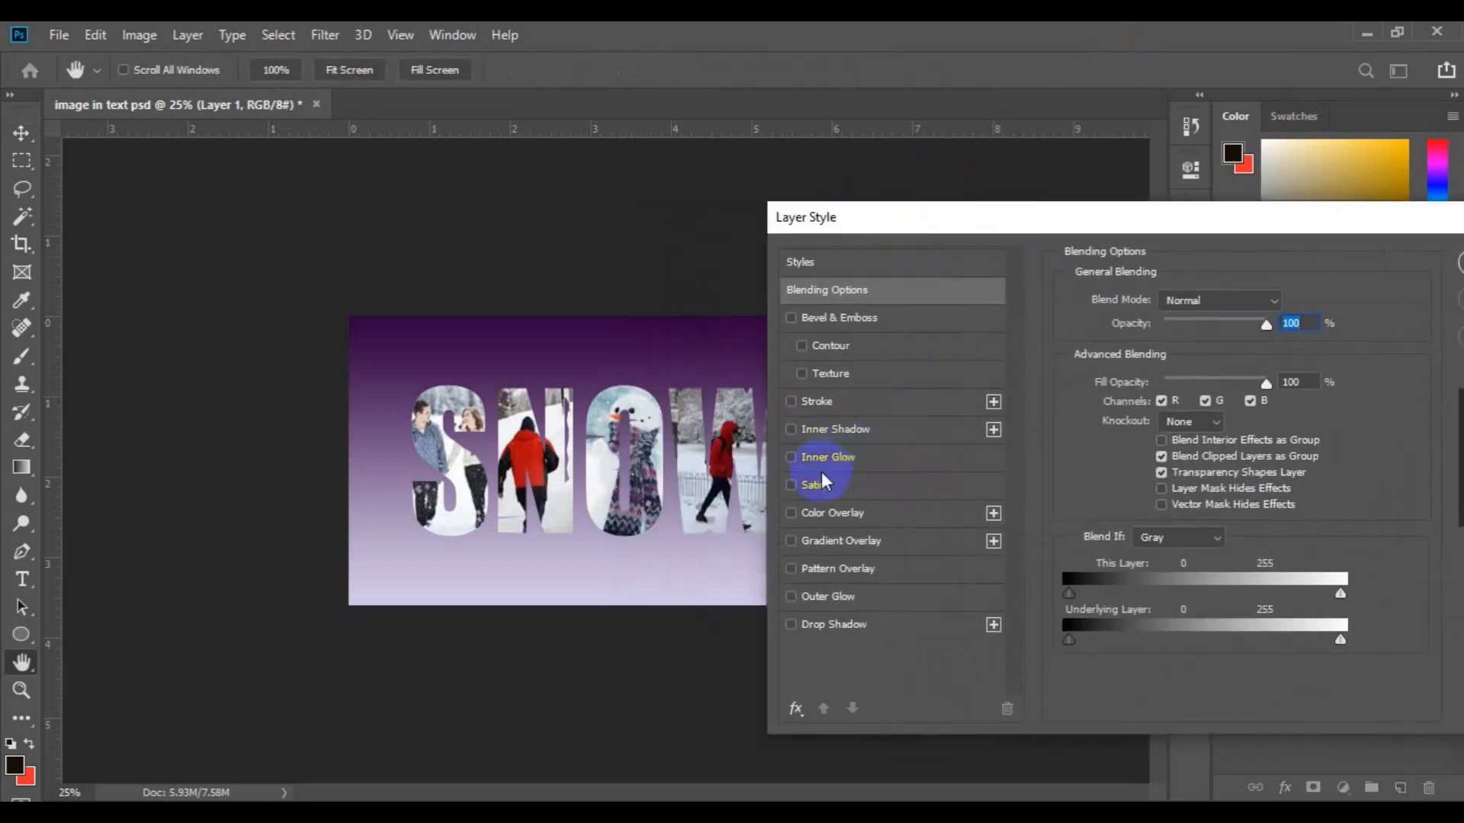
{"action": "left_click", "coordinate": [835, 404]}
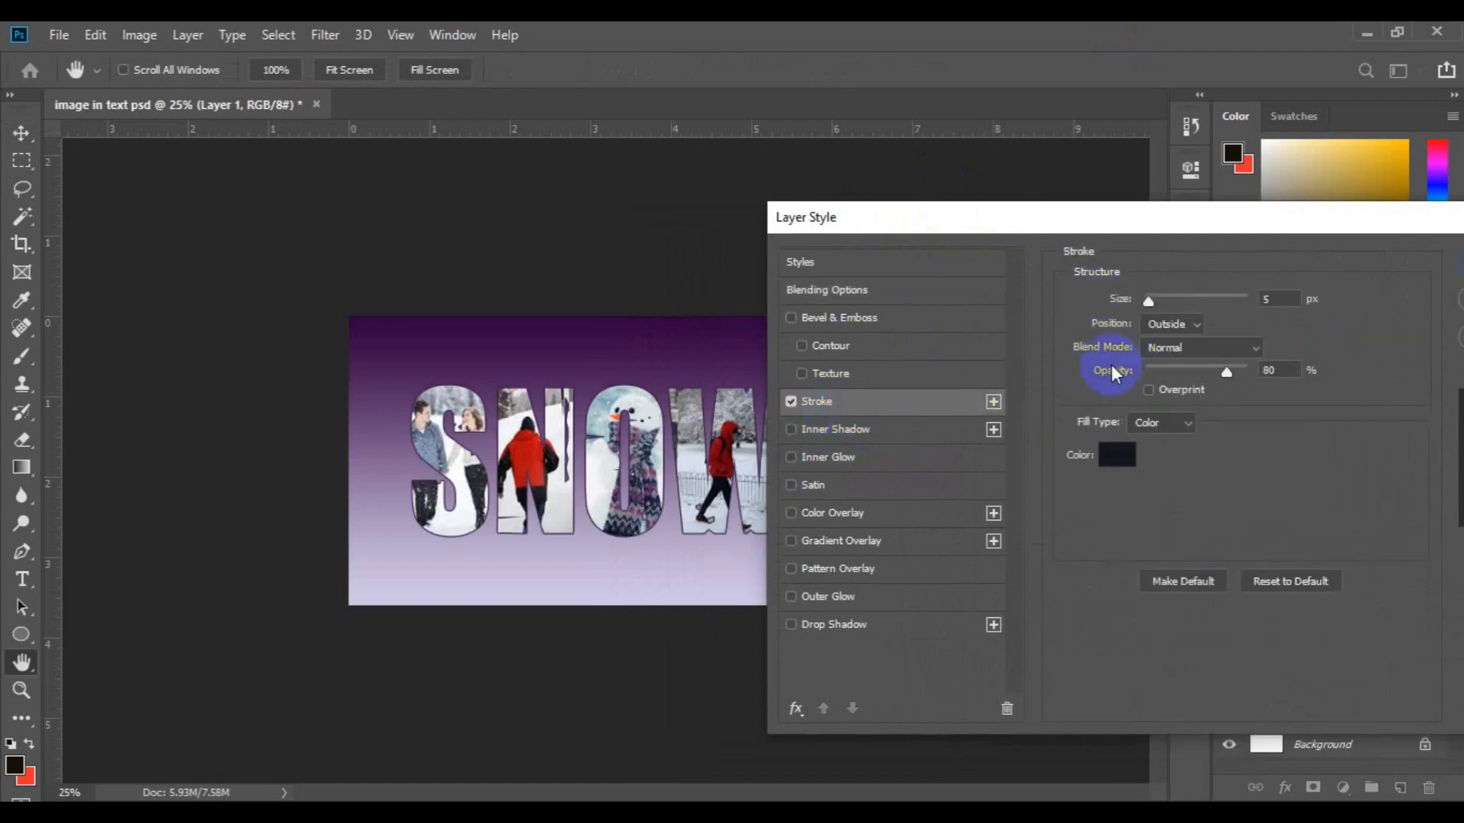
{"action": "left_click_drag", "start_coordinate": [1058, 224], "coordinate": [1171, 228]}
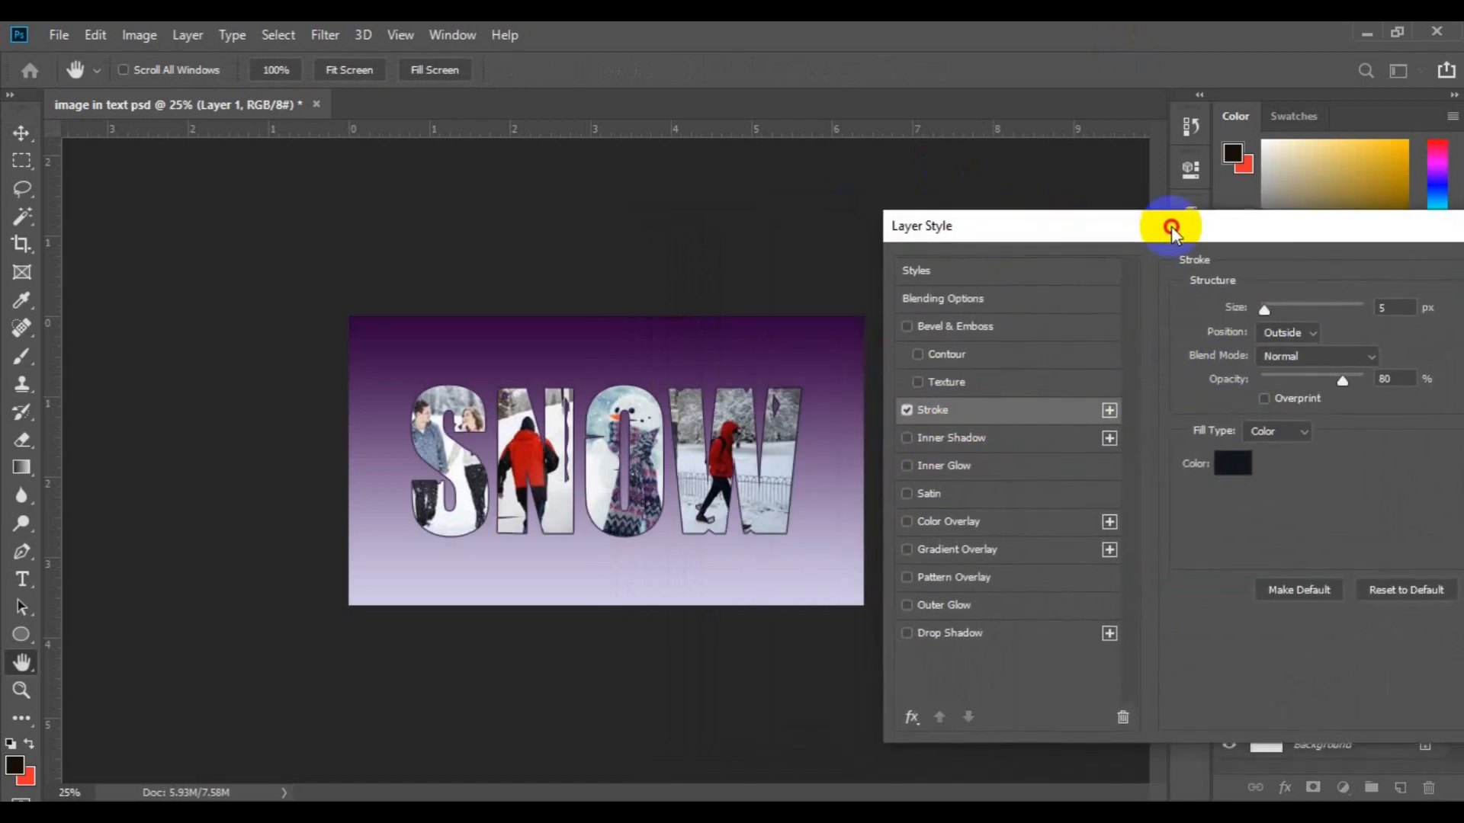
Add a drop shadow to the SNOW layer with 4 px distance, 7% spread and 5 px size.
{"action": "left_click", "coordinate": [976, 630]}
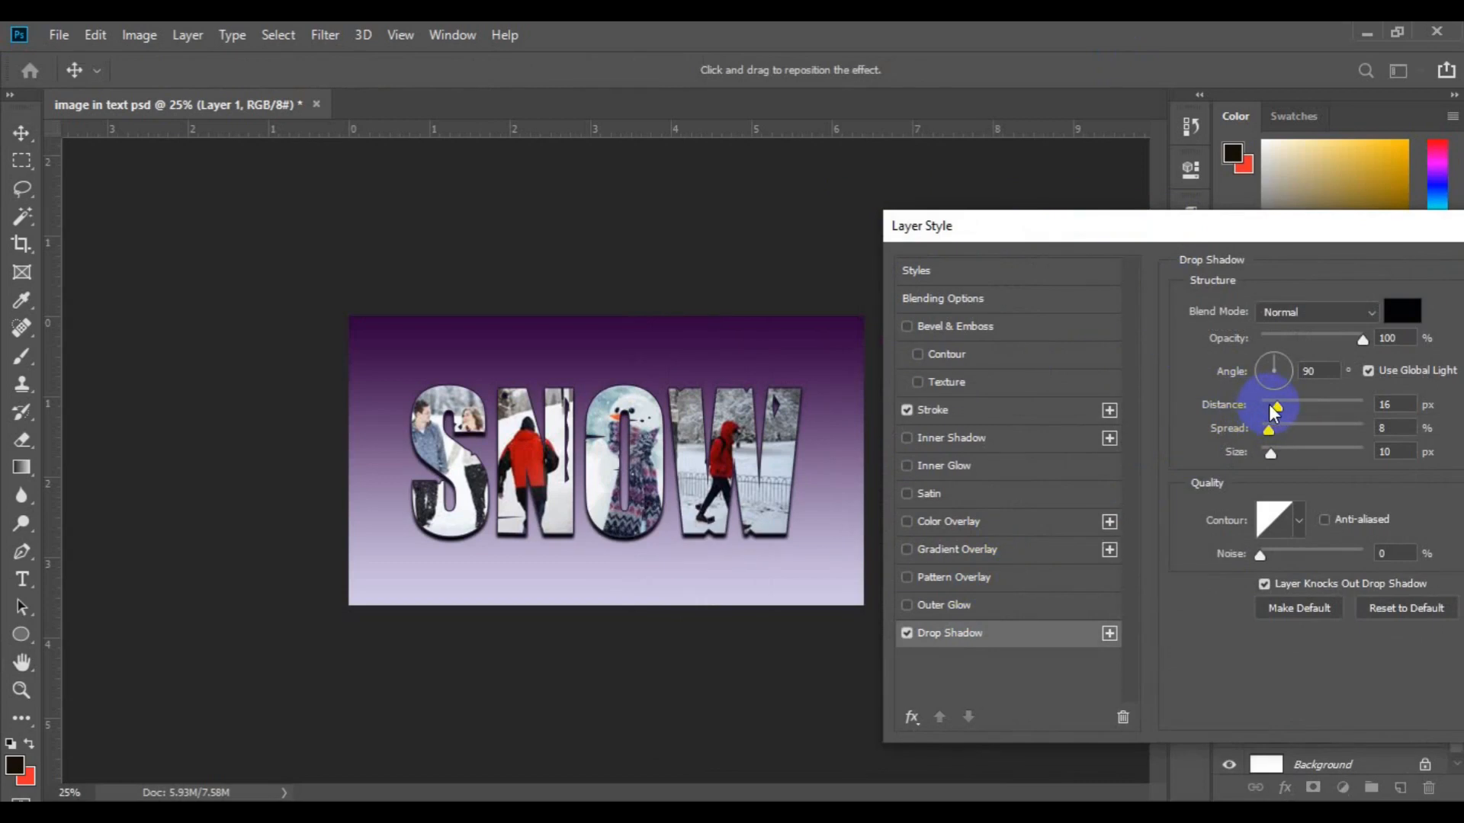
{"action": "mouse_move", "coordinate": [1266, 431]}
{"action": "left_mouse_down"}
{"action": "mouse_move", "coordinate": [1265, 454]}
{"action": "mouse_move", "coordinate": [1269, 428]}
{"action": "left_mouse_up"}
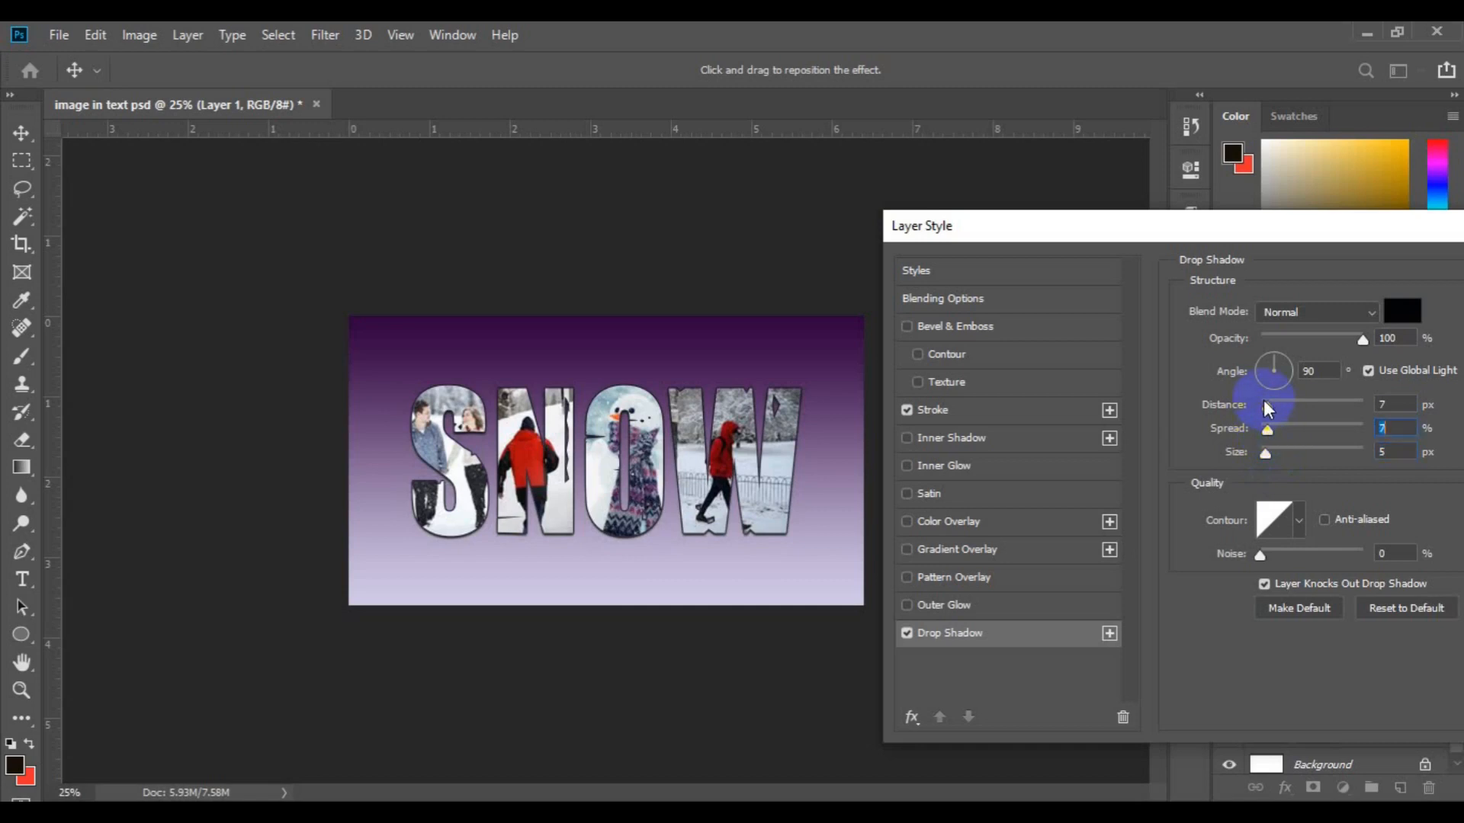
{"action": "left_click_drag", "start_coordinate": [1263, 403], "coordinate": [1266, 403]}
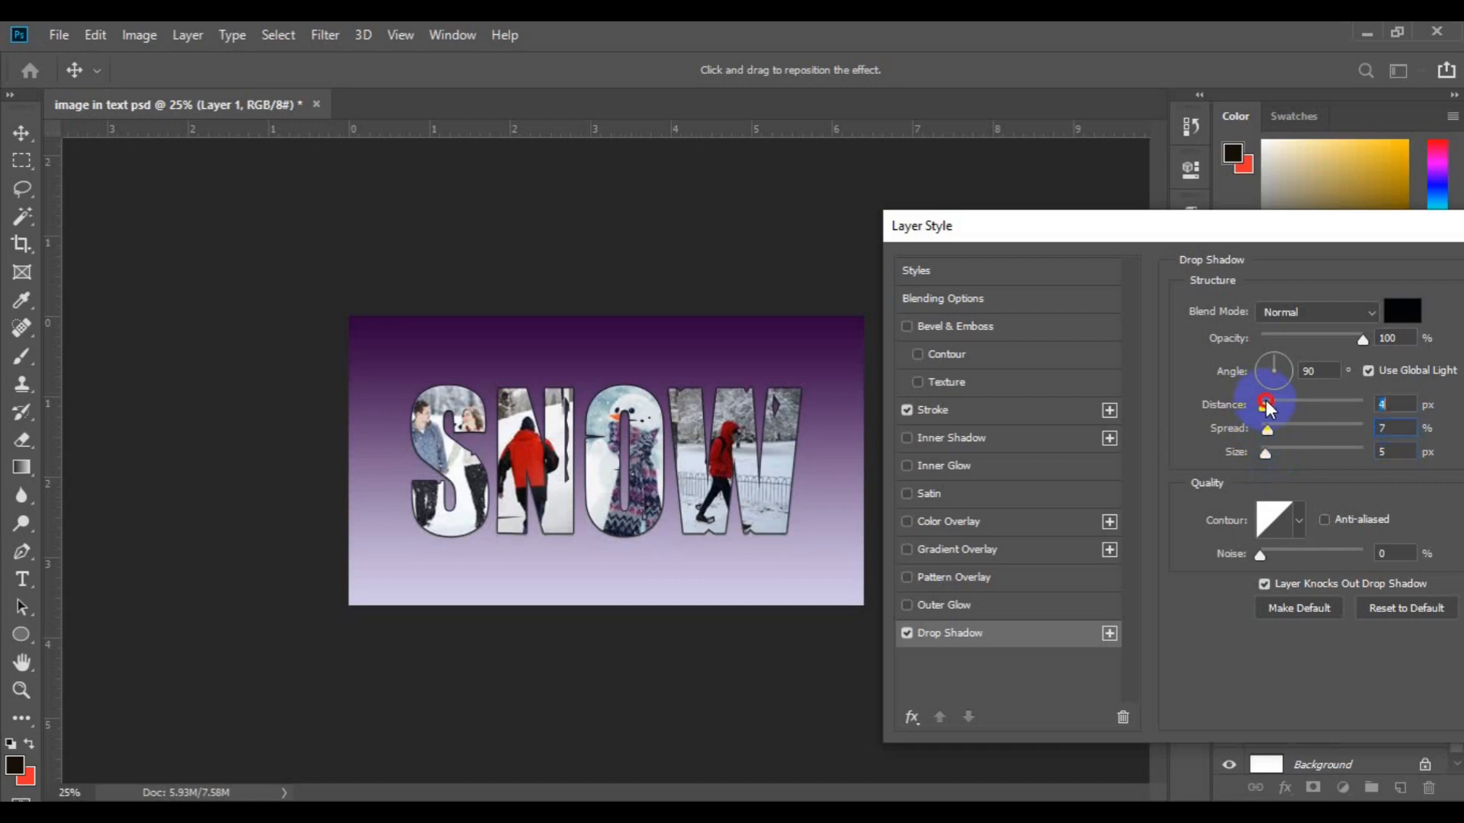
Recolour the stroke to light grey #e1e4e8 sampled from the snow in the N, and increase the stroke size.
{"action": "left_click", "coordinate": [981, 416]}
{"action": "left_click", "coordinate": [1233, 463]}
{"action": "left_click", "coordinate": [556, 502]}
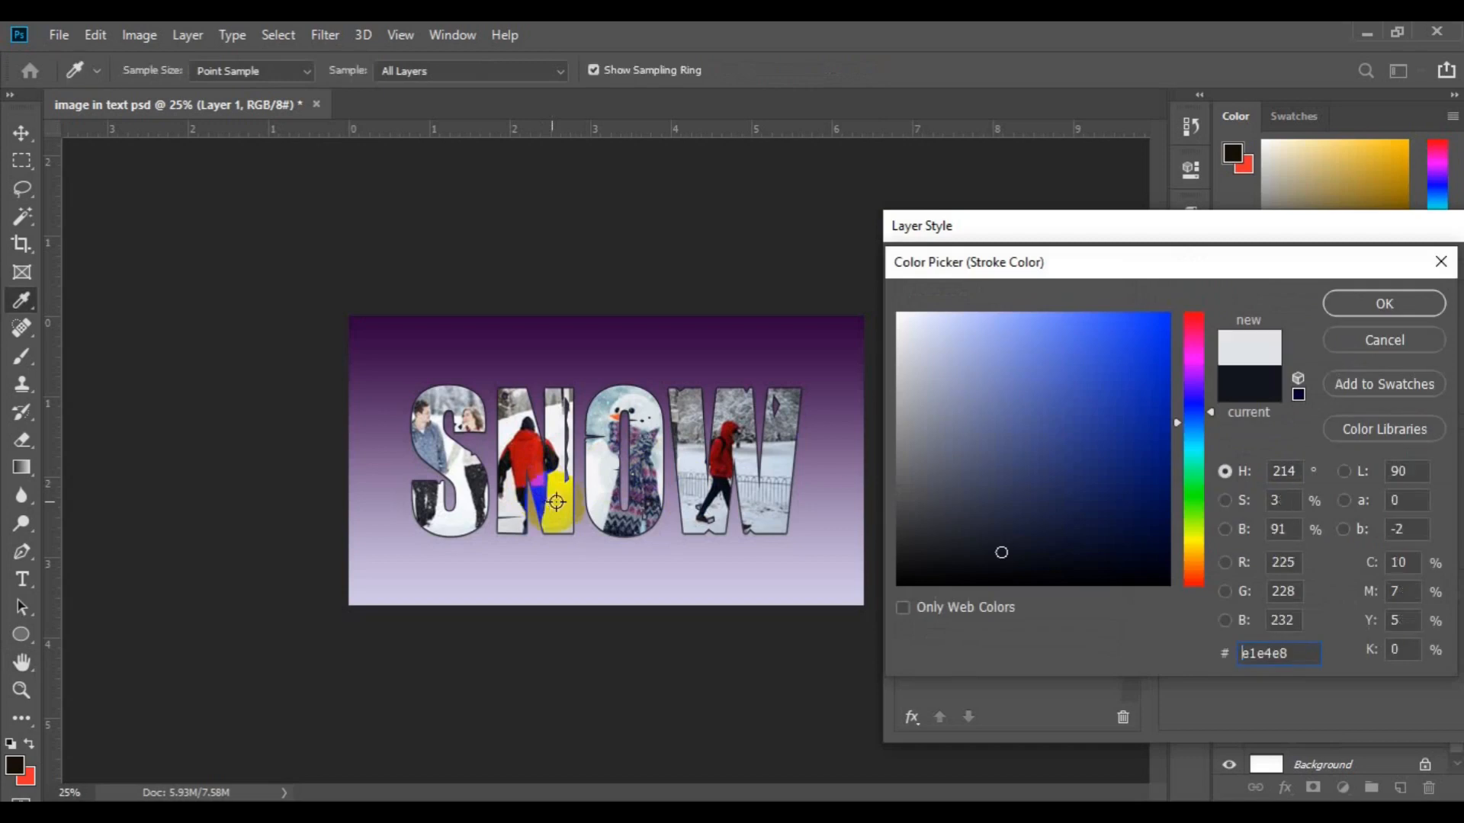
{"action": "left_click", "coordinate": [1337, 303]}
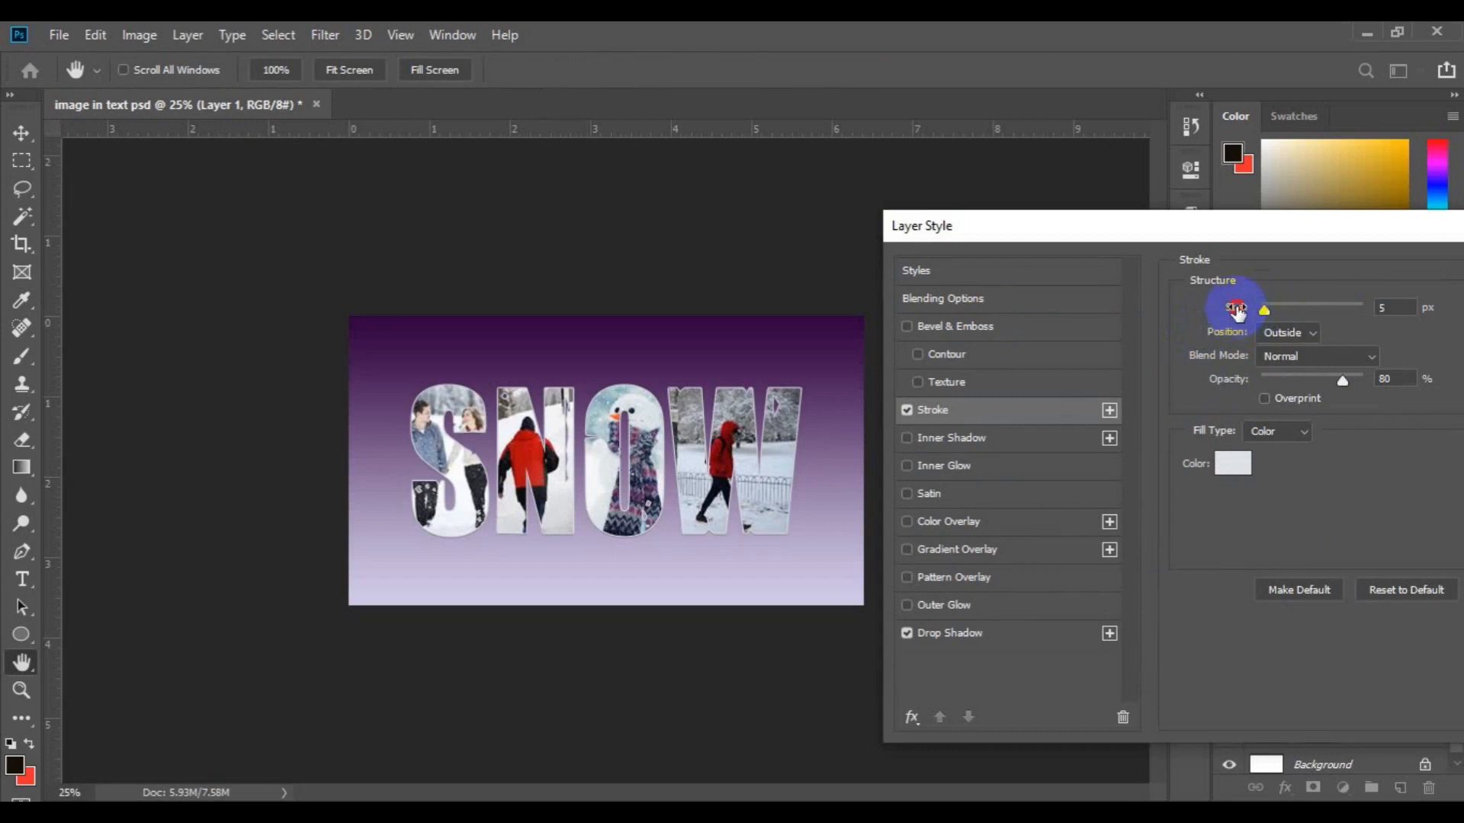
{"action": "left_click_drag", "start_coordinate": [1235, 308], "coordinate": [1261, 310]}
Strengthen the drop shadow with a larger distance, 12% spread and 13 px size, and apply the layer style.
{"action": "left_click_drag", "start_coordinate": [1281, 242], "coordinate": [1232, 221]}
{"action": "left_click", "coordinate": [944, 610]}
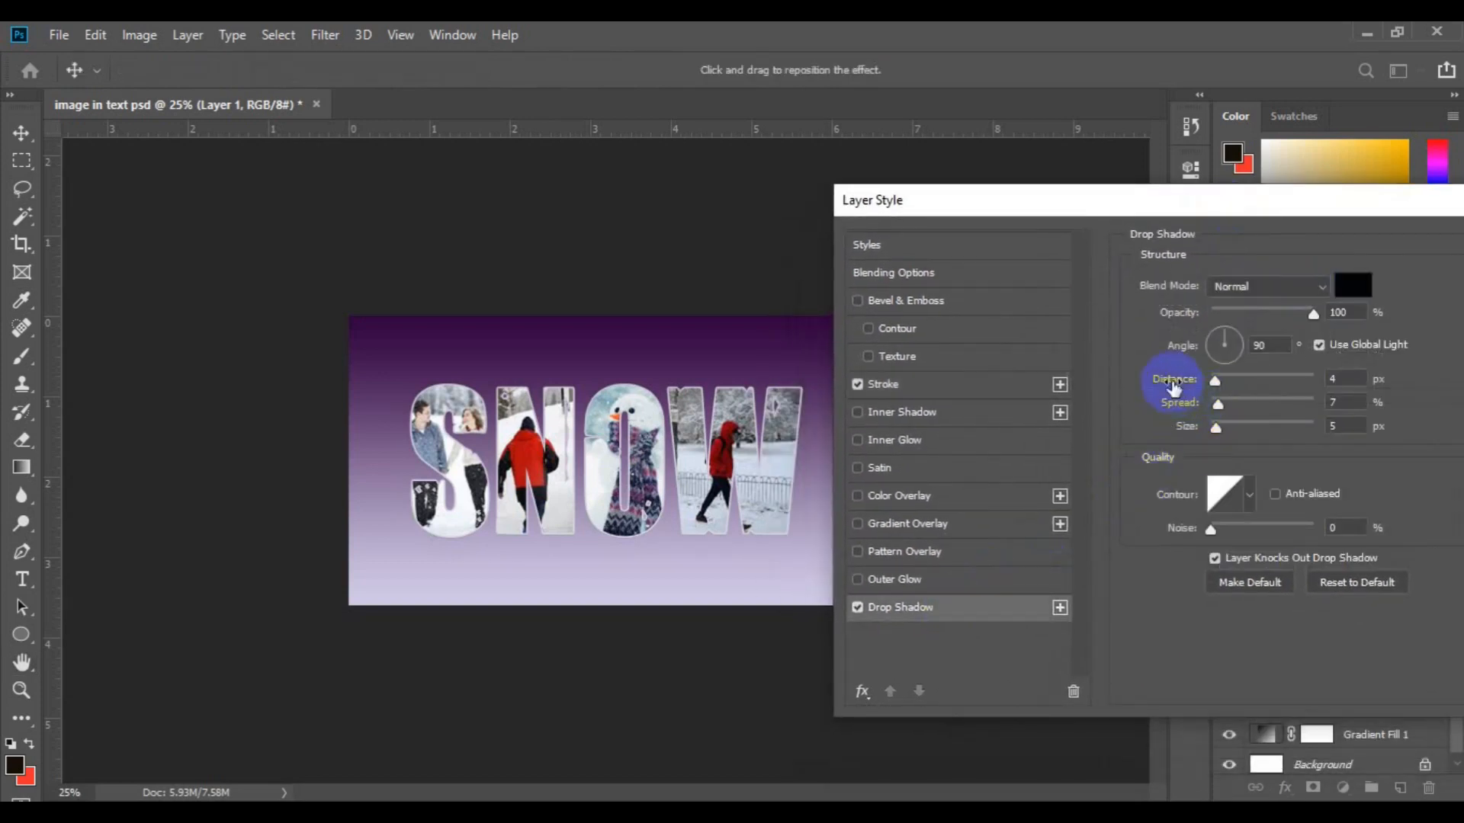
{"action": "left_click_drag", "start_coordinate": [1178, 402], "coordinate": [1195, 436]}
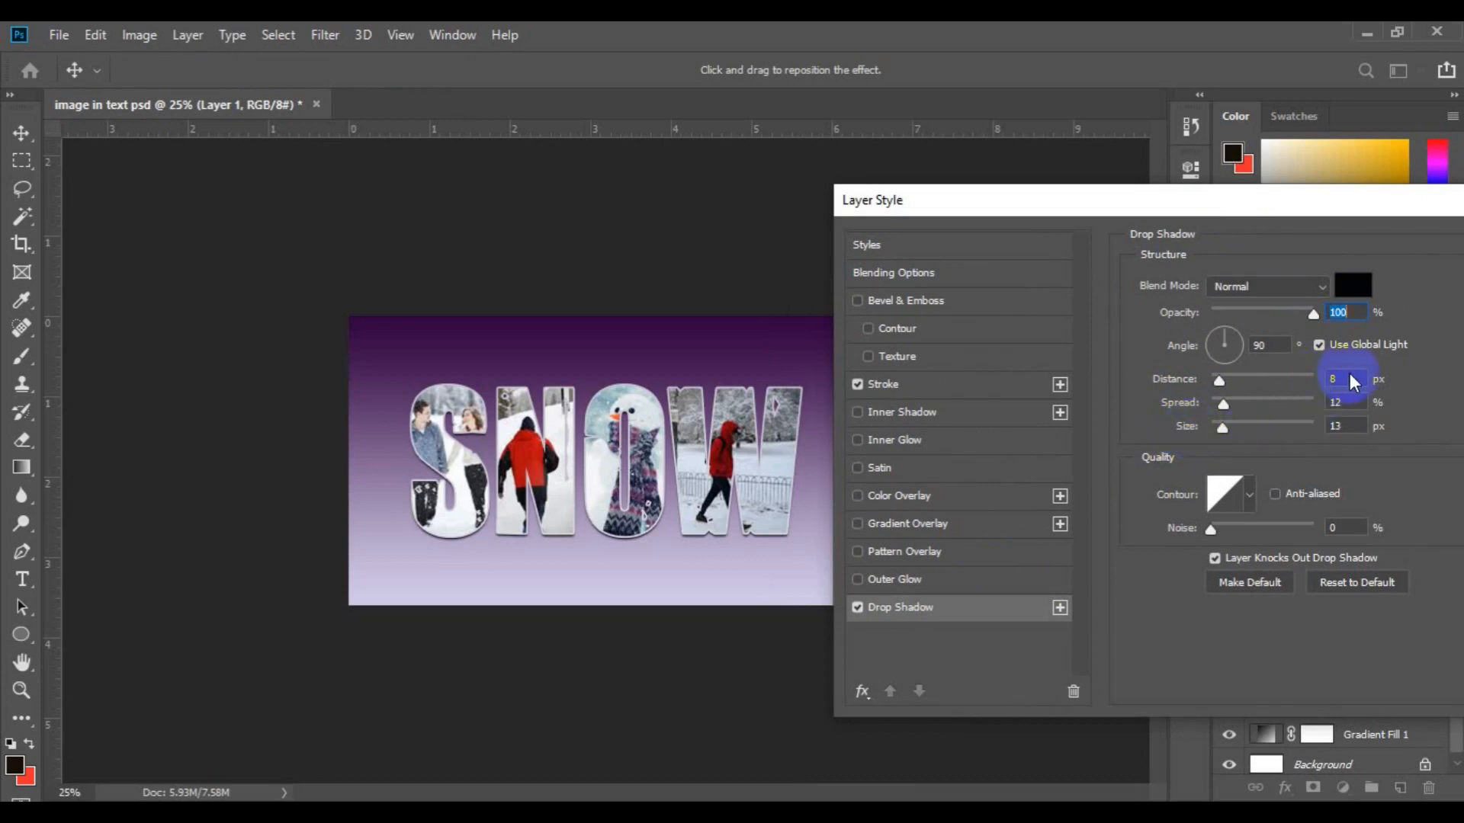
{"action": "left_click_drag", "start_coordinate": [1354, 375], "coordinate": [1306, 425]}
{"action": "left_click_drag", "start_coordinate": [1310, 209], "coordinate": [998, 314]}
{"action": "left_click", "coordinate": [1239, 352]}
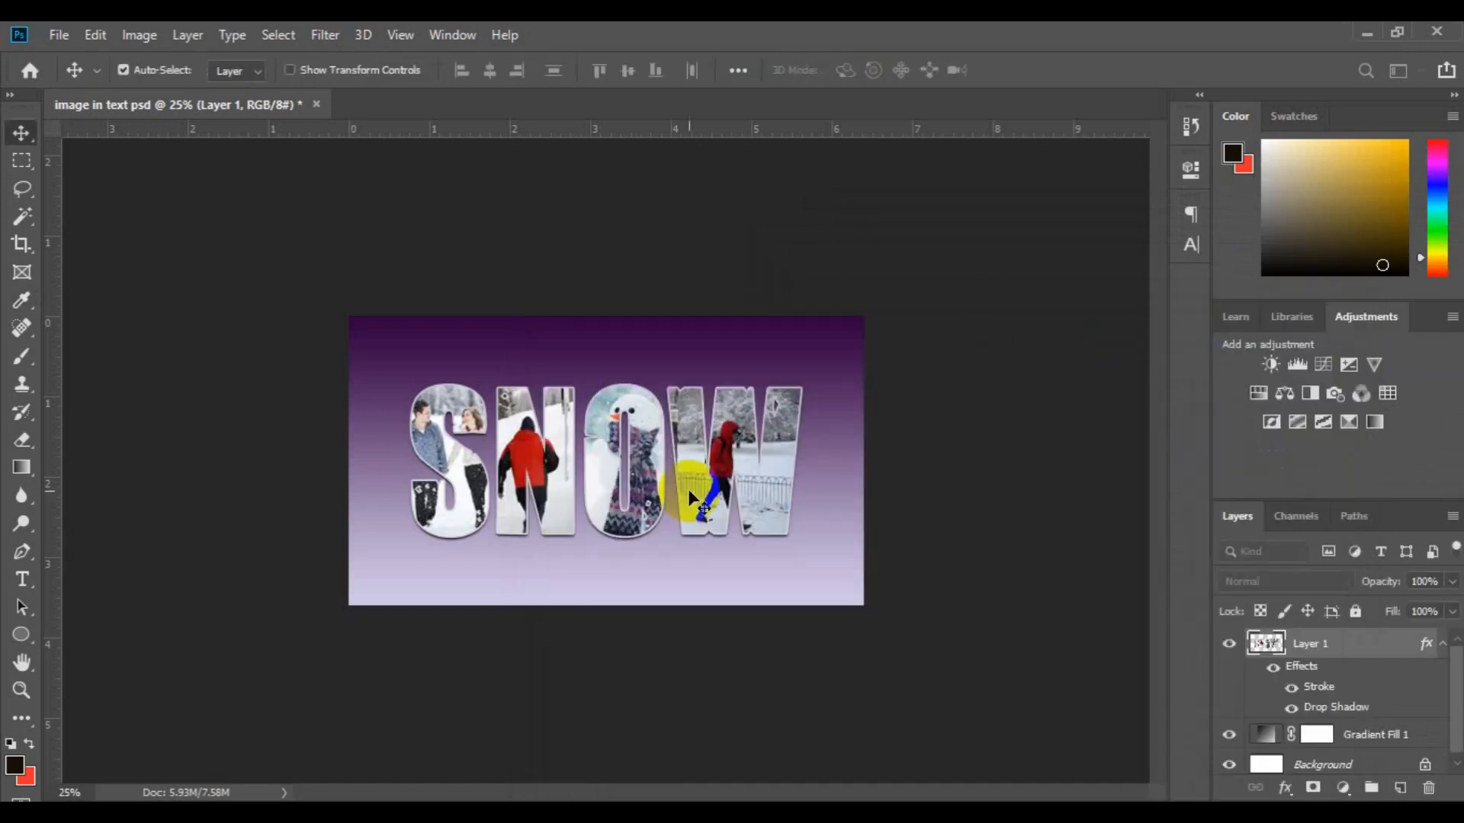
{"action": "key", "text": "ctrl+minus"}
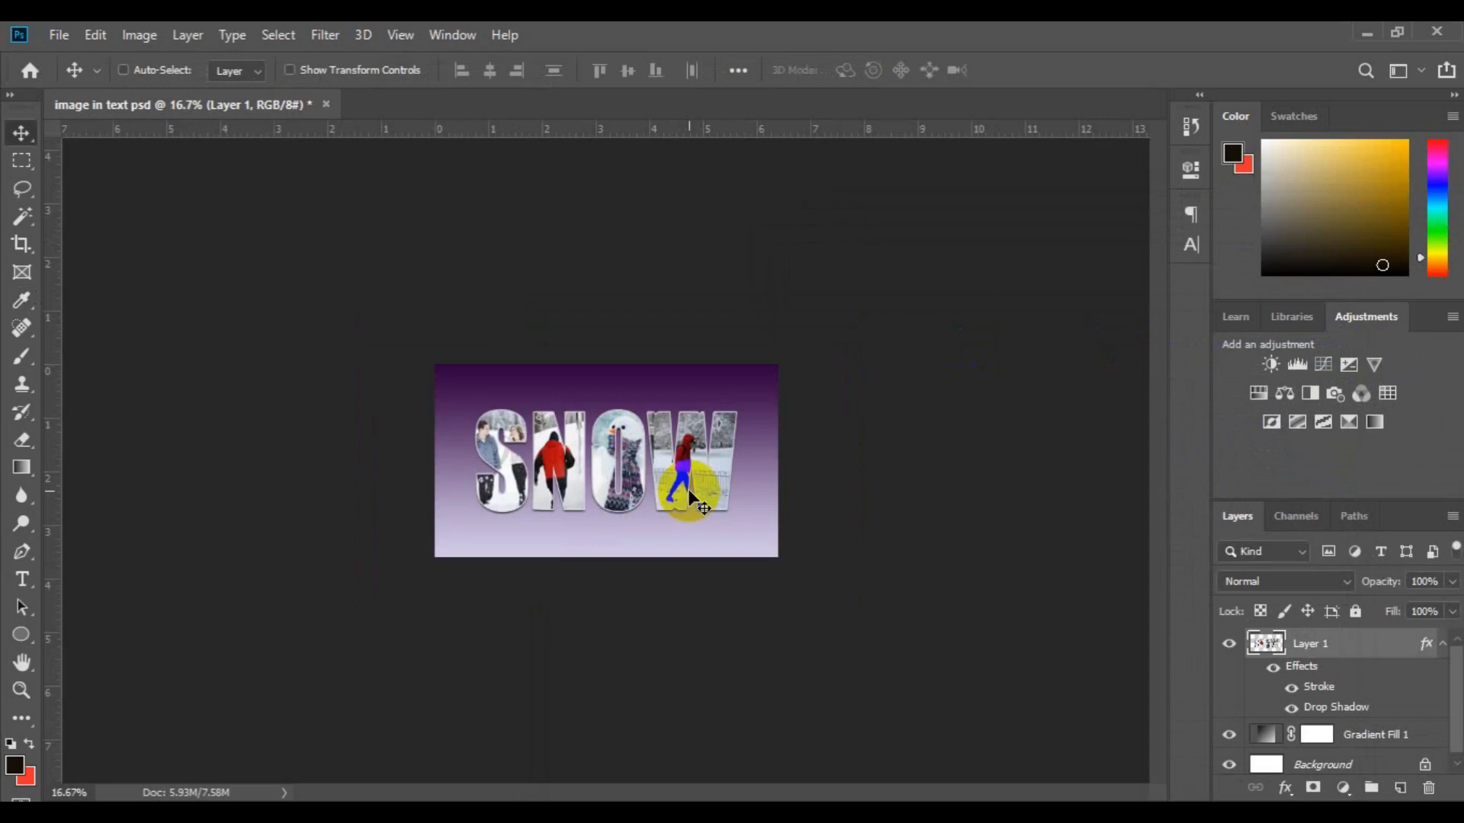
{"action": "key", "text": "ctrl+0"}
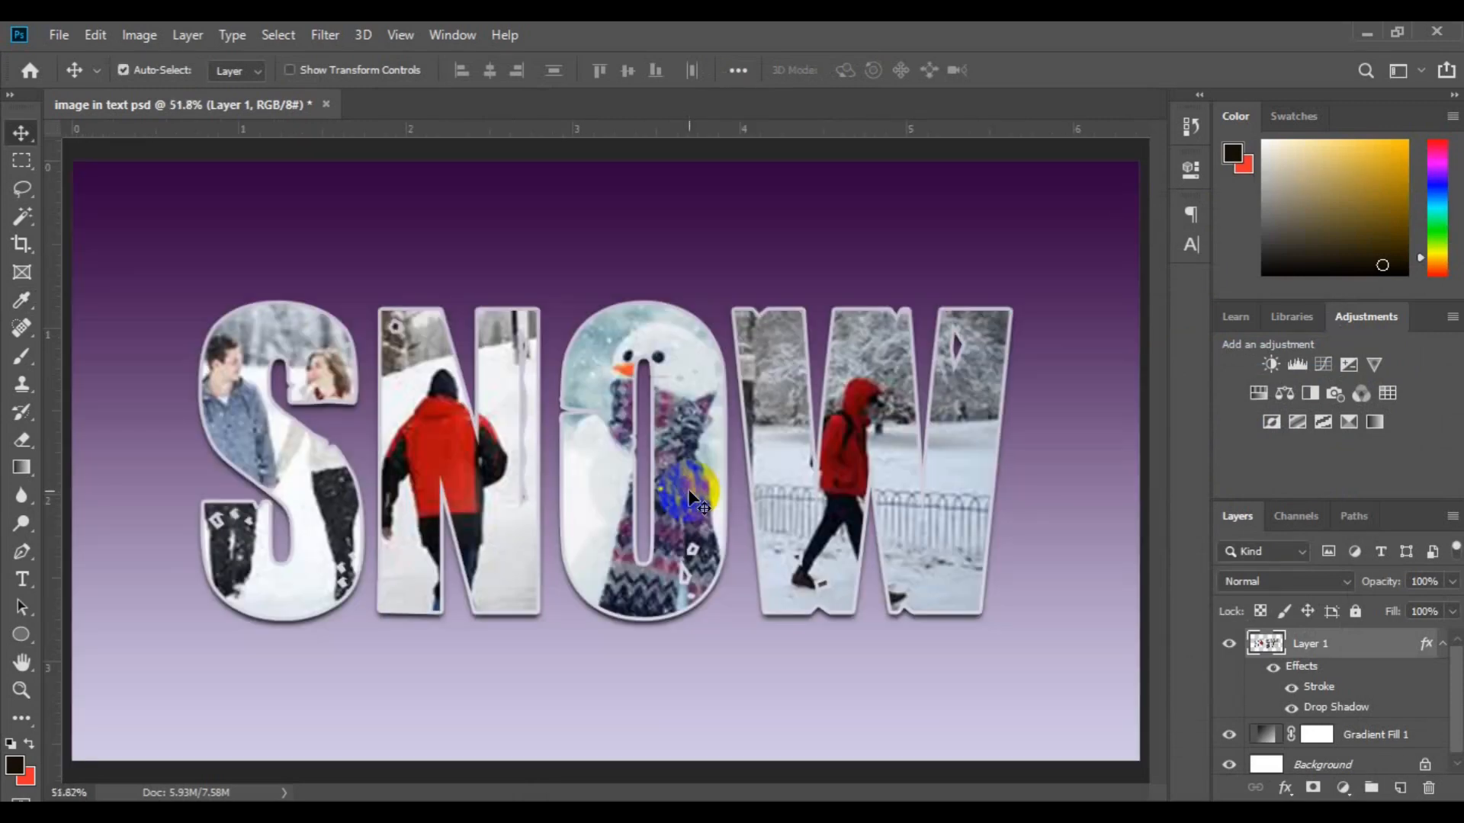